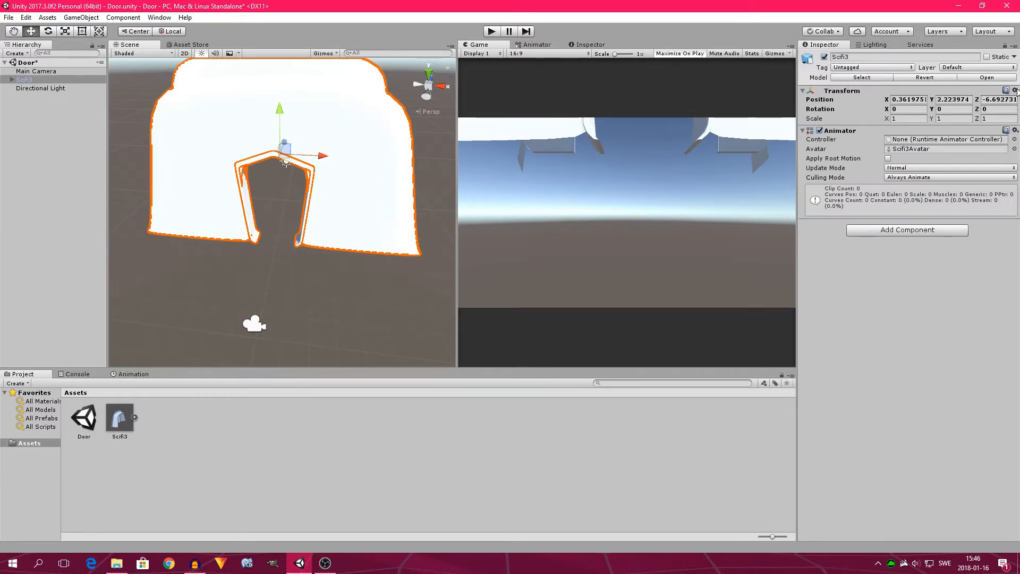
- Reset the Scifi3 door model's Transform to its default values
{"action": "left_click", "coordinate": [1015, 91]}
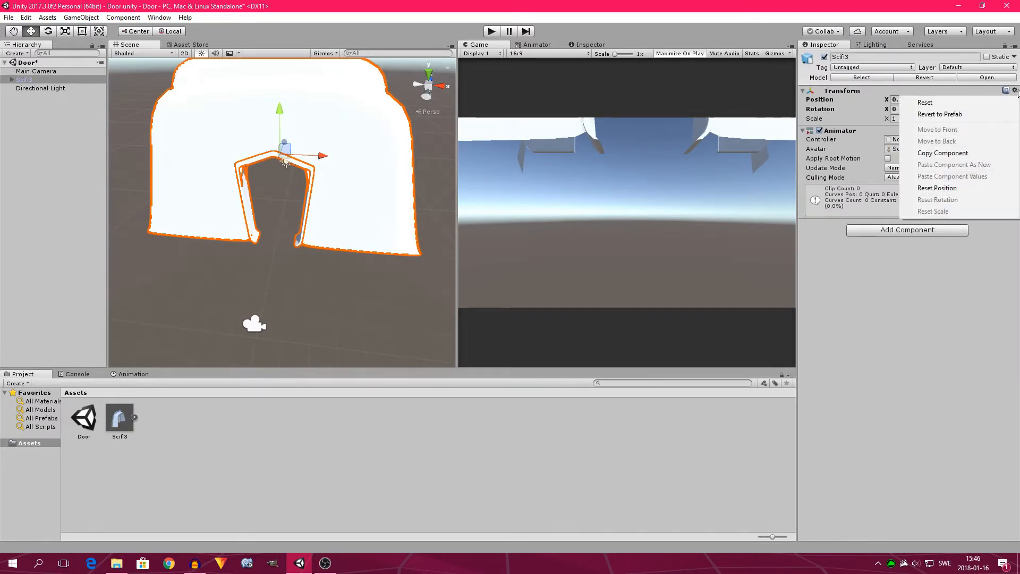
{"action": "left_click", "coordinate": [958, 104]}
{"action": "key", "text": "q"}
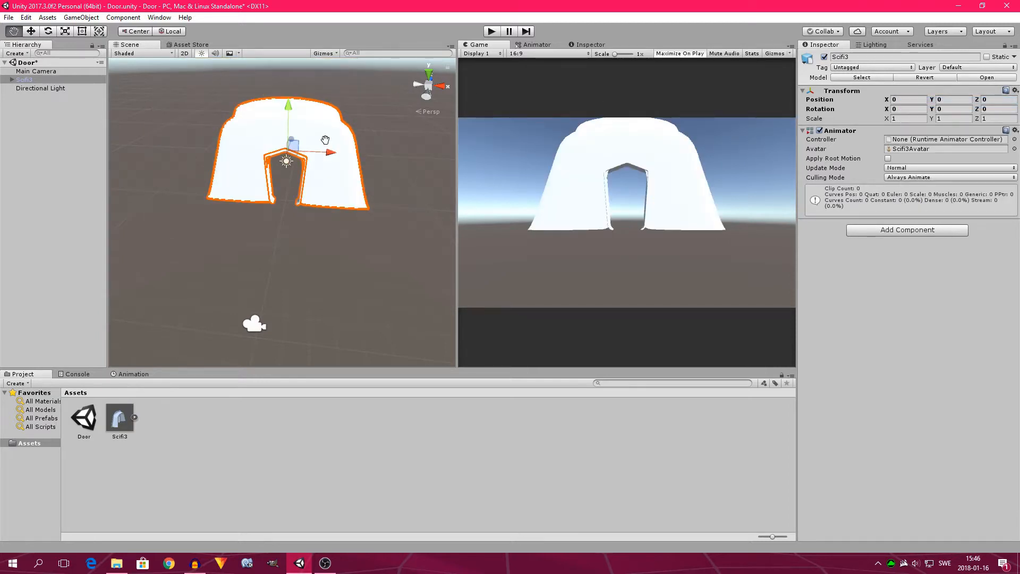
{"action": "middle_click_drag", "start_coordinate": [325, 140], "coordinate": [318, 174]}
{"action": "right_click_drag", "start_coordinate": [340, 198], "coordinate": [337, 179]}
{"action": "middle_click_drag", "start_coordinate": [337, 179], "coordinate": [343, 123]}
{"action": "scroll", "coordinate": [340, 125], "scroll_direction": "down", "scroll_amount": 4}
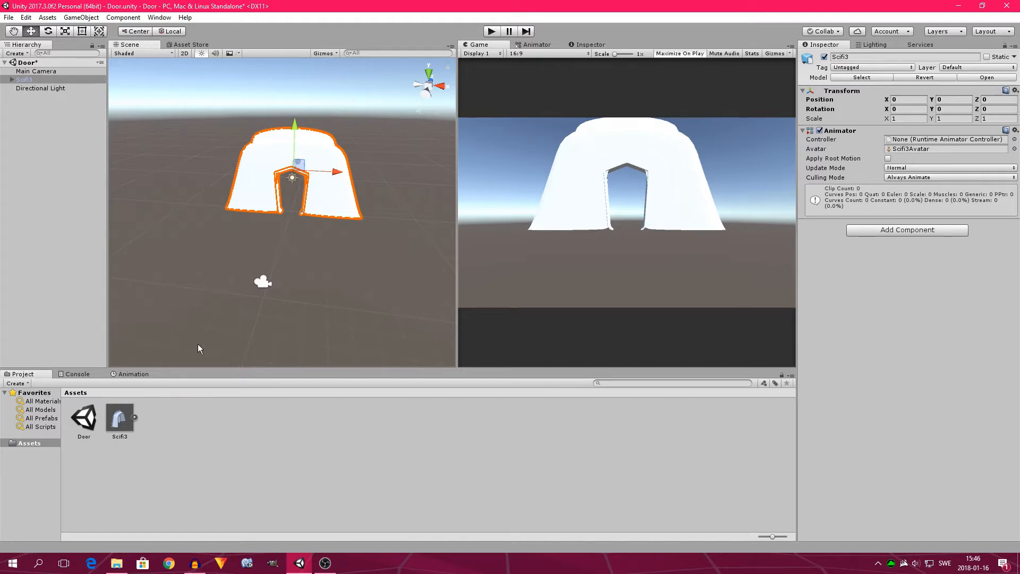
- Expand the Scifi3 model asset and preview its Cube.001 action clip
{"action": "left_click", "coordinate": [135, 418]}
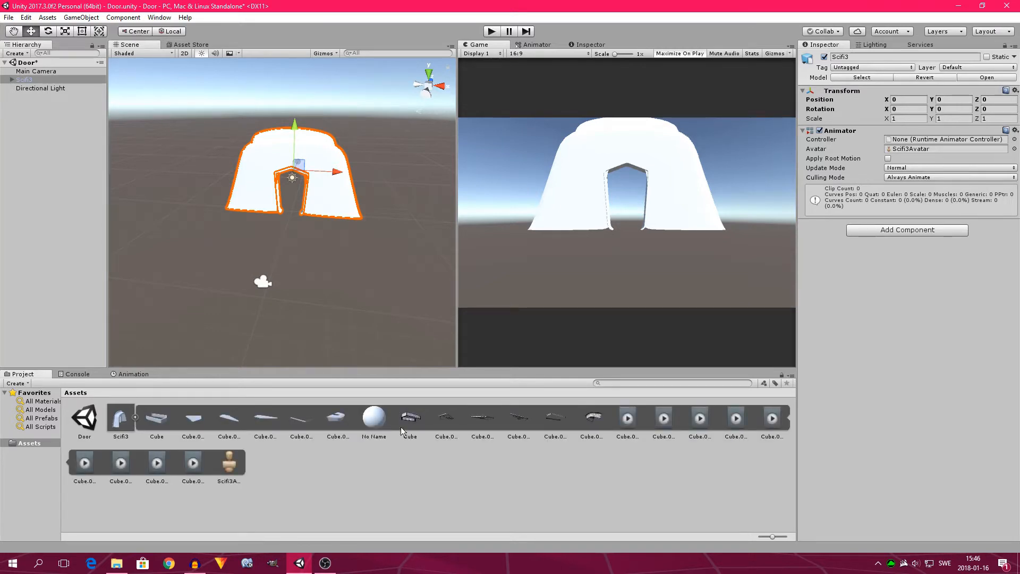
{"action": "left_click", "coordinate": [635, 429]}
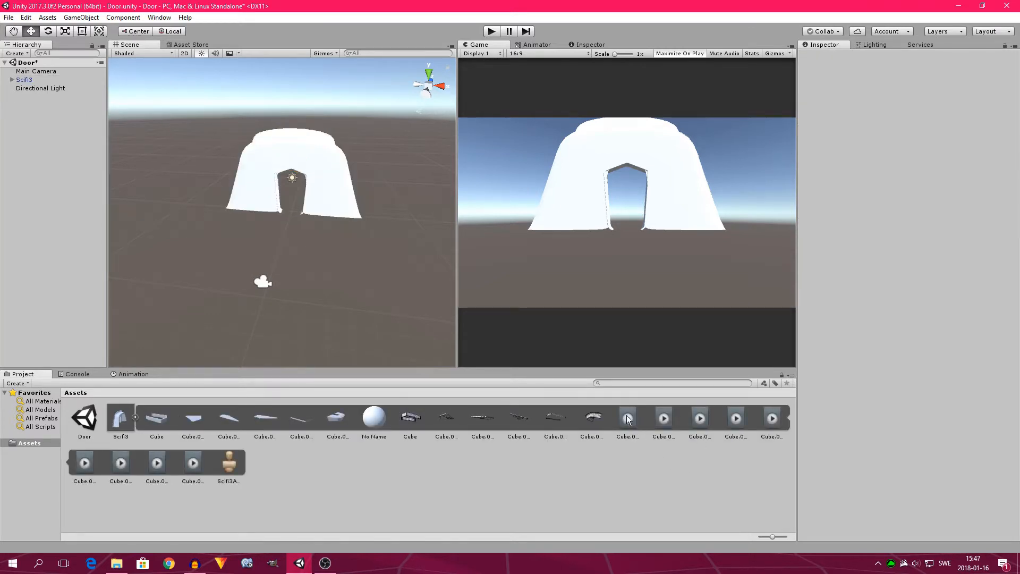
{"action": "left_click", "coordinate": [628, 419]}
{"action": "mouse_move", "coordinate": [879, 487]}
{"action": "left_mouse_down"}
{"action": "mouse_move", "coordinate": [917, 489]}
{"action": "mouse_move", "coordinate": [911, 481]}
{"action": "mouse_move", "coordinate": [892, 495]}
{"action": "left_mouse_up"}
{"action": "left_click", "coordinate": [808, 464]}
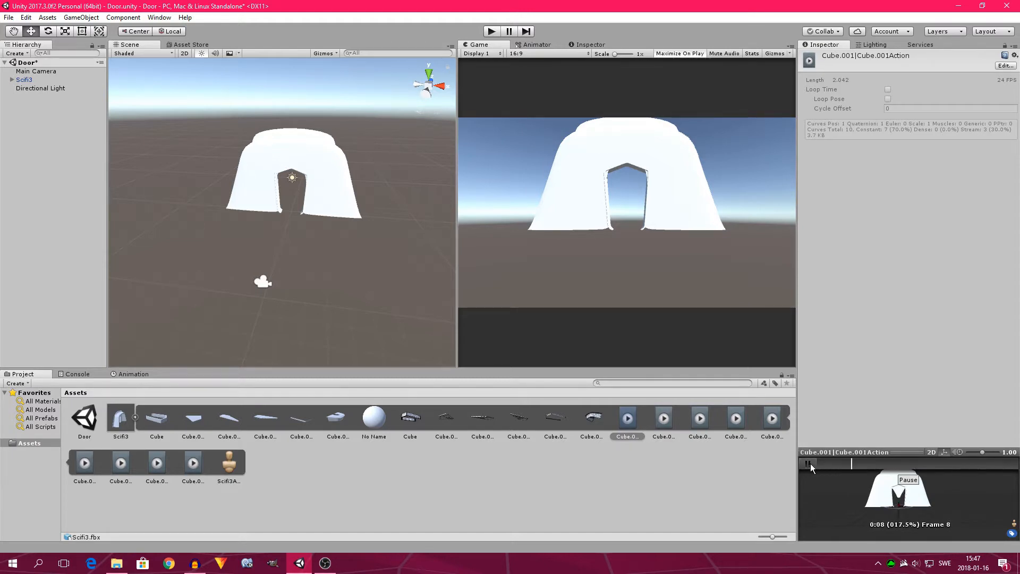
{"action": "left_click", "coordinate": [810, 464]}
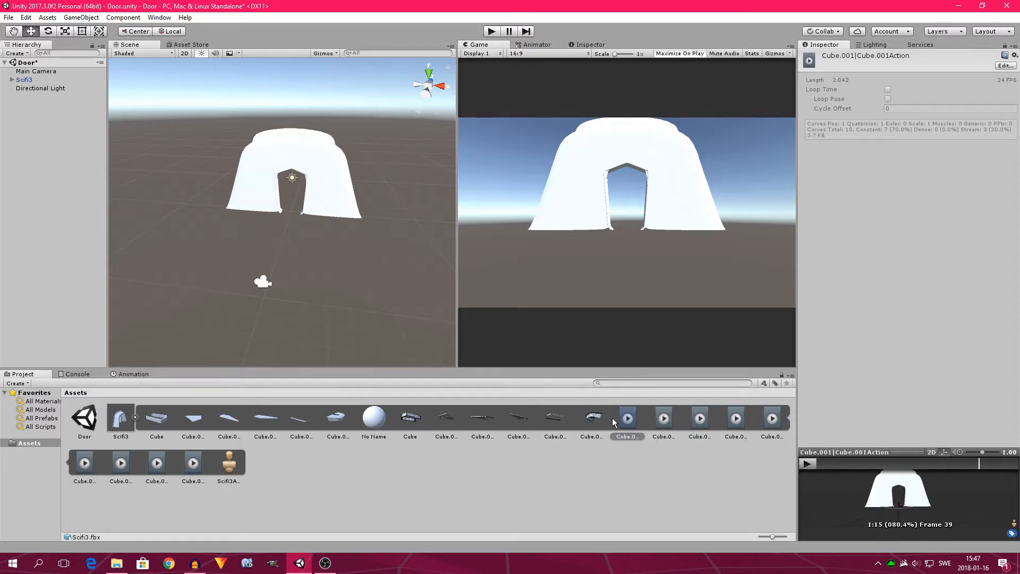
- Apply the Cube.001, Cube.002 and Cube.003 action clips to the door in the scene and show the Animation window
{"action": "left_click_drag", "start_coordinate": [629, 420], "coordinate": [322, 159]}
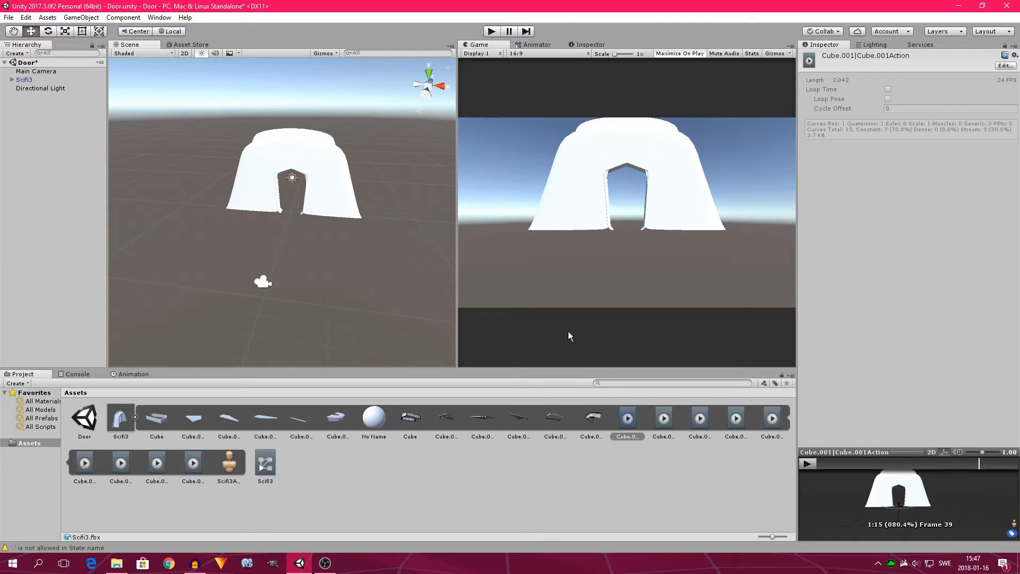
{"action": "left_click", "coordinate": [663, 418]}
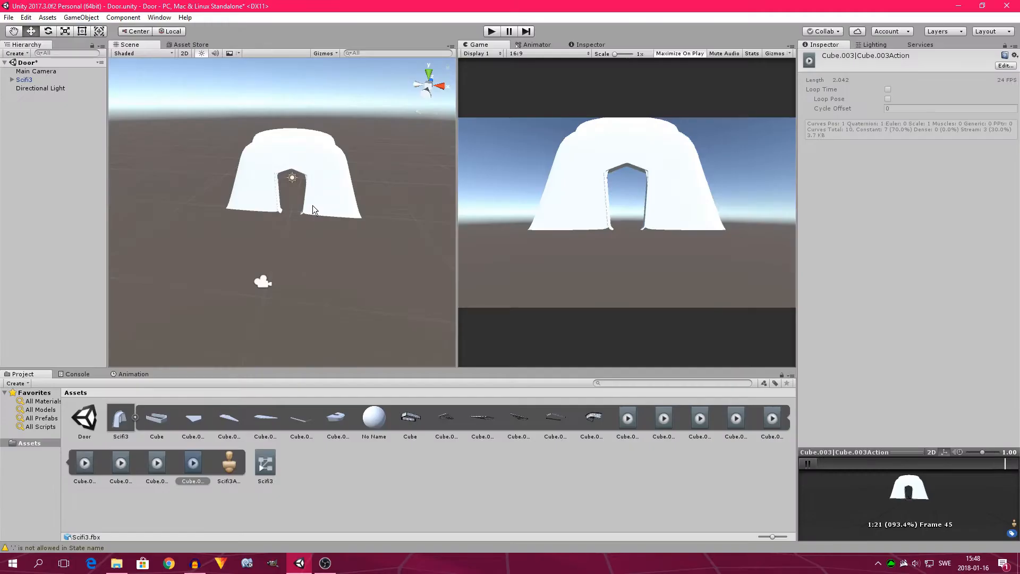
{"action": "left_click", "coordinate": [133, 374]}
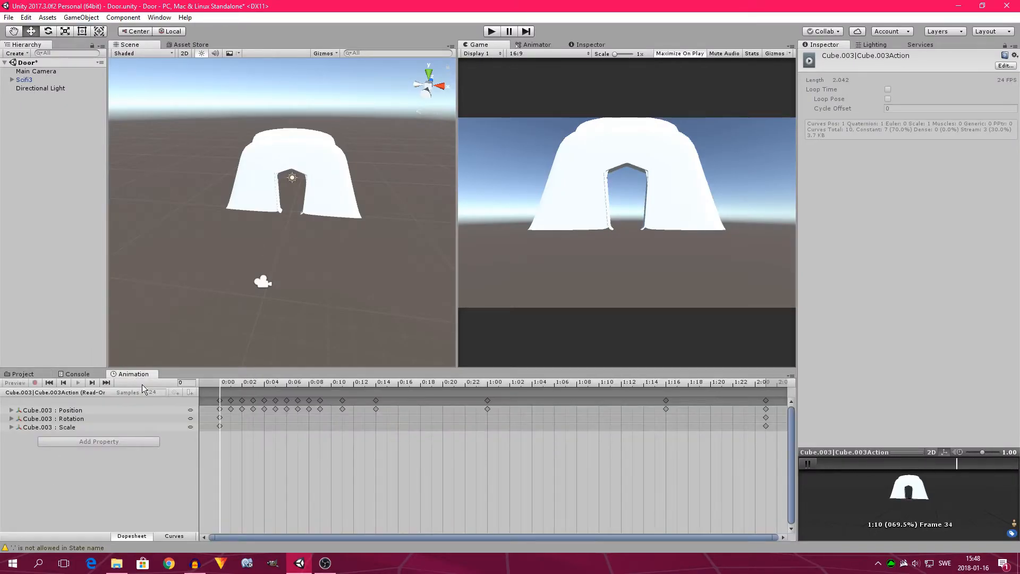
{"action": "left_click", "coordinate": [807, 464]}
- Add a second Animation window beside the existing one and close the duplicate
{"action": "left_click", "coordinate": [791, 377]}
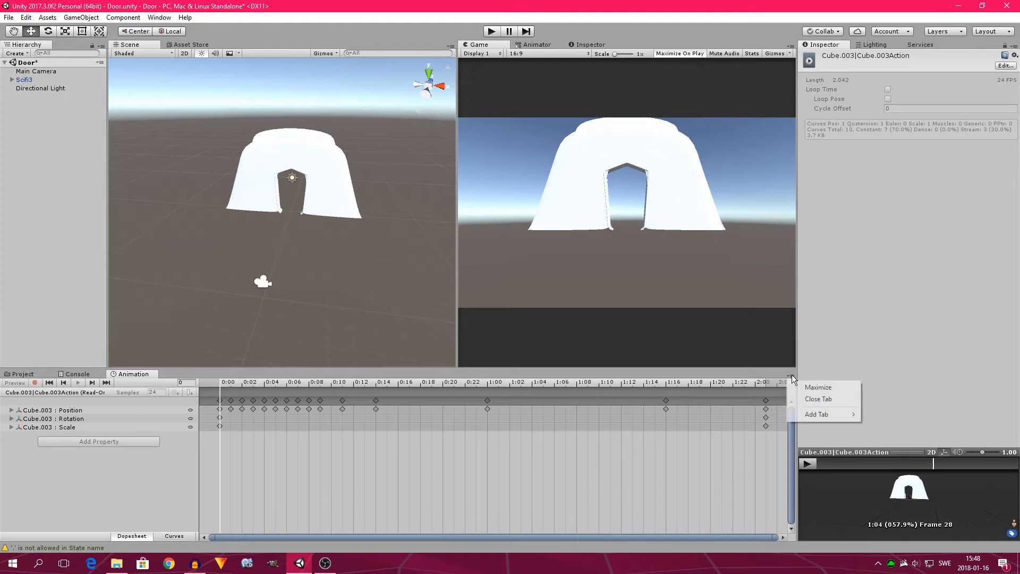
{"action": "mouse_move", "coordinate": [818, 415]}
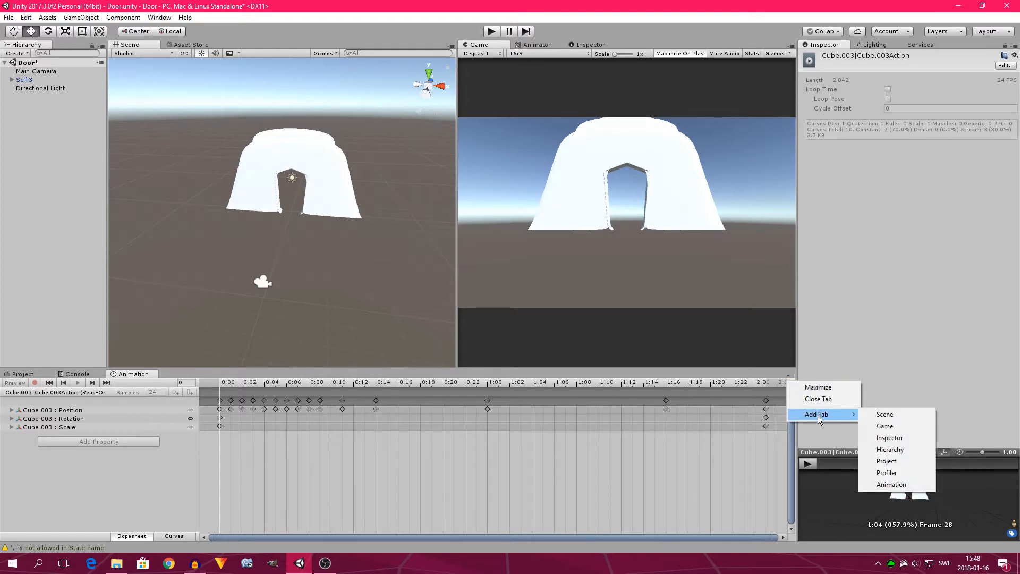
{"action": "left_click", "coordinate": [895, 485]}
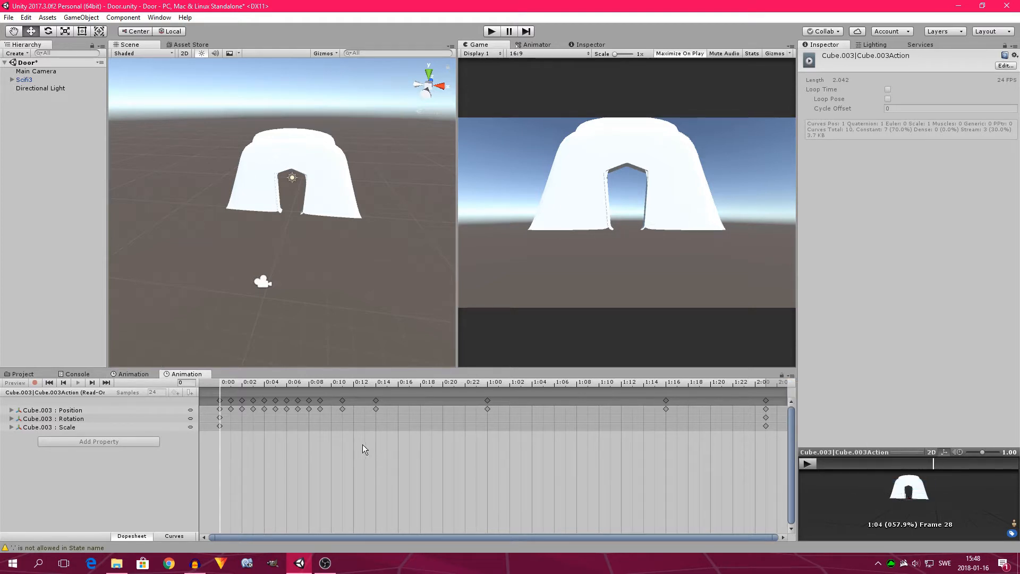
{"action": "right_click", "coordinate": [190, 375]}
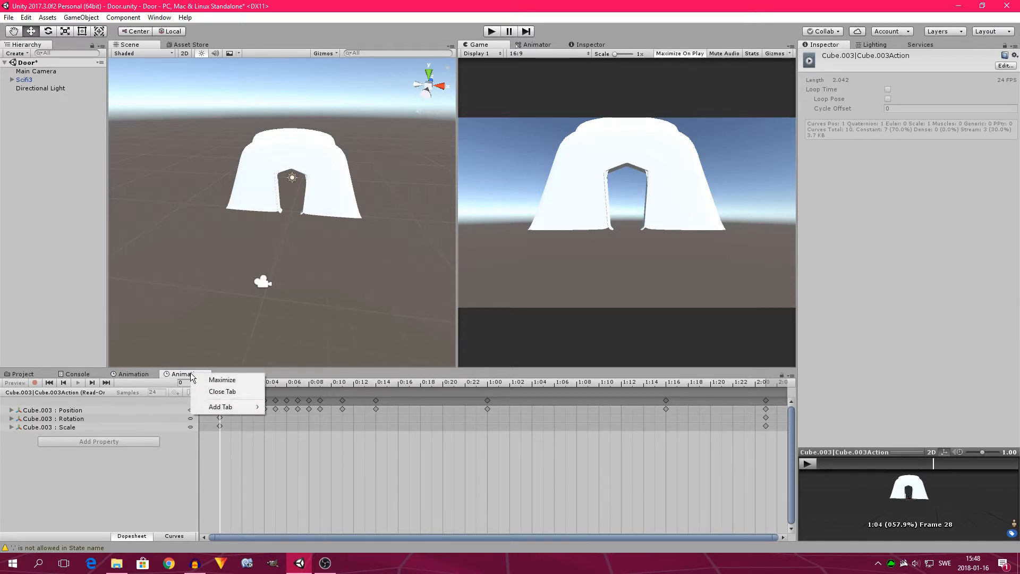
{"action": "left_click", "coordinate": [214, 393]}
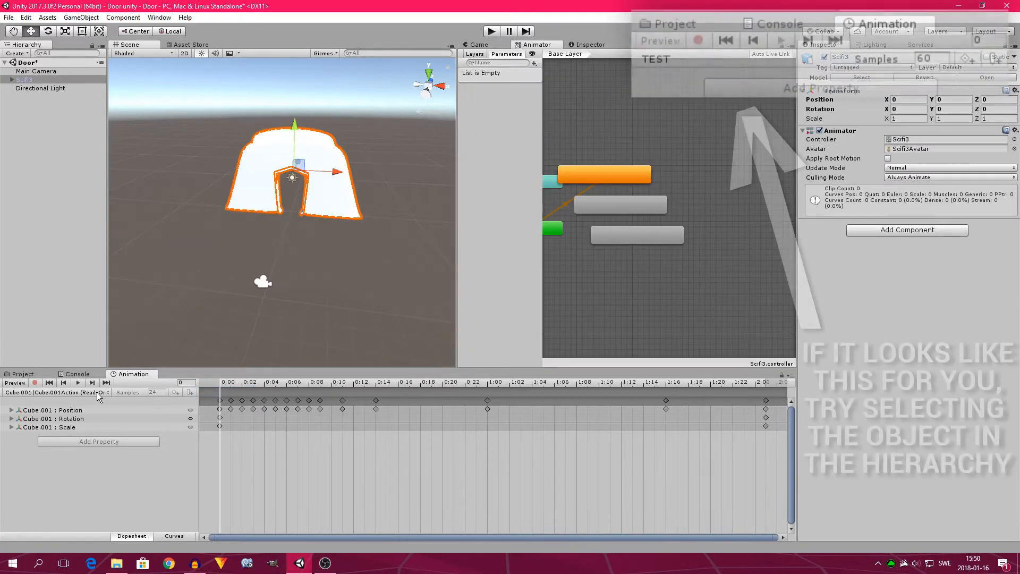
- Play the door's Cube.001 and Cube.003 action clips in the Animation window and return the playhead to frame 0
{"action": "left_click", "coordinate": [96, 392]}
{"action": "left_click", "coordinate": [78, 383]}
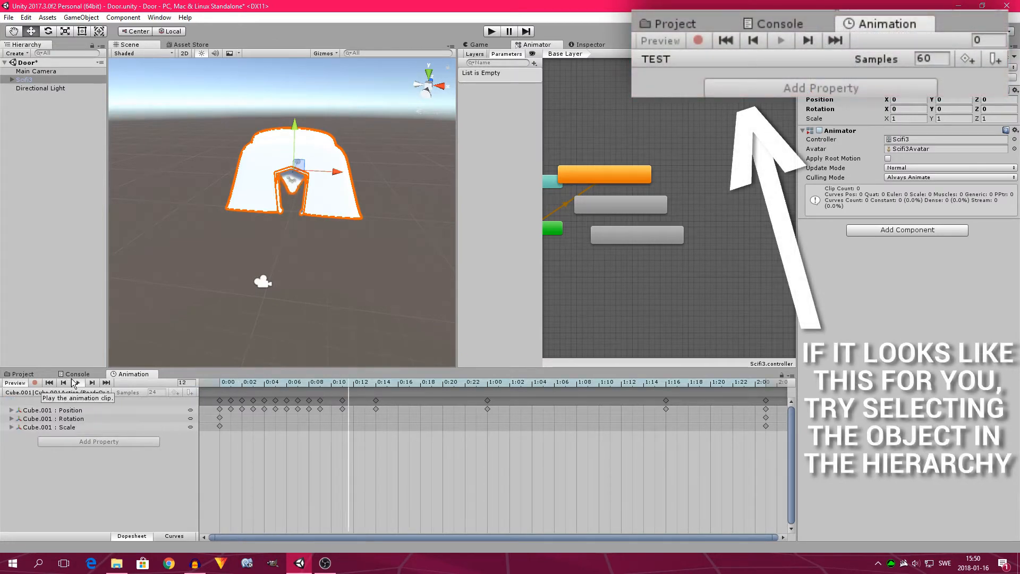
{"action": "left_click", "coordinate": [72, 392]}
{"action": "left_click", "coordinate": [73, 415]}
{"action": "left_click", "coordinate": [73, 383]}
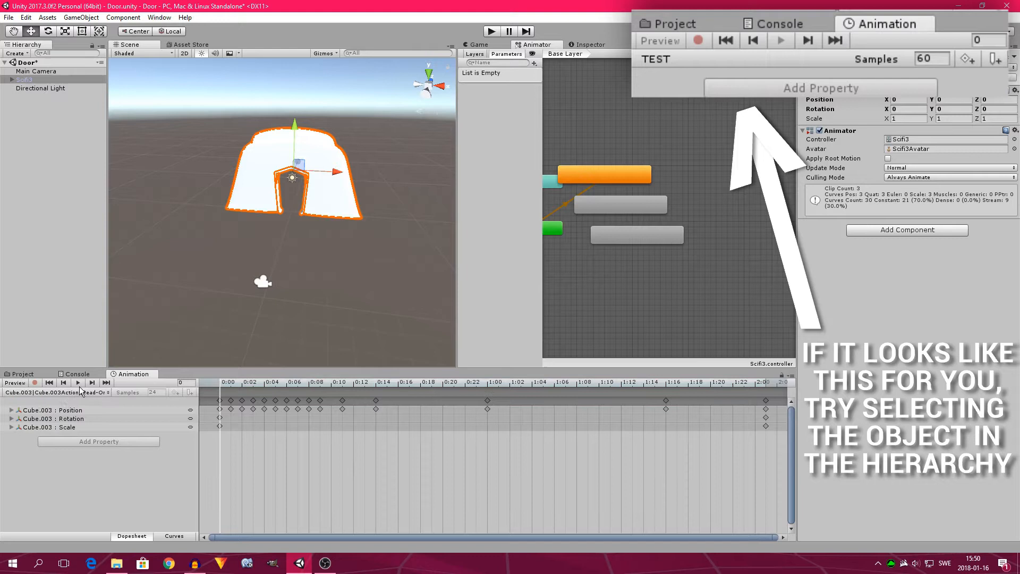
{"action": "left_click", "coordinate": [79, 383]}
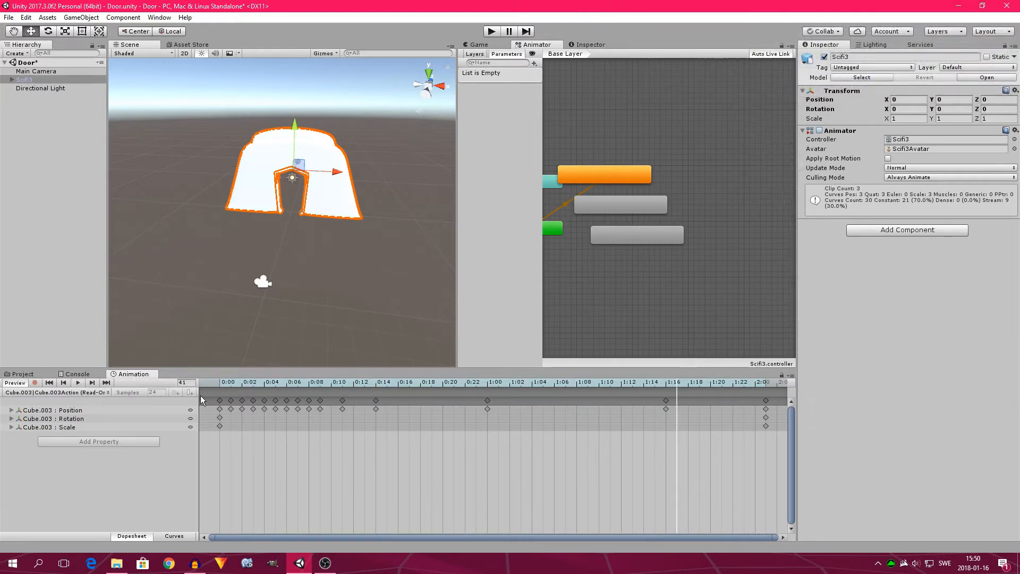
{"action": "left_click_drag", "start_coordinate": [241, 382], "coordinate": [220, 382]}
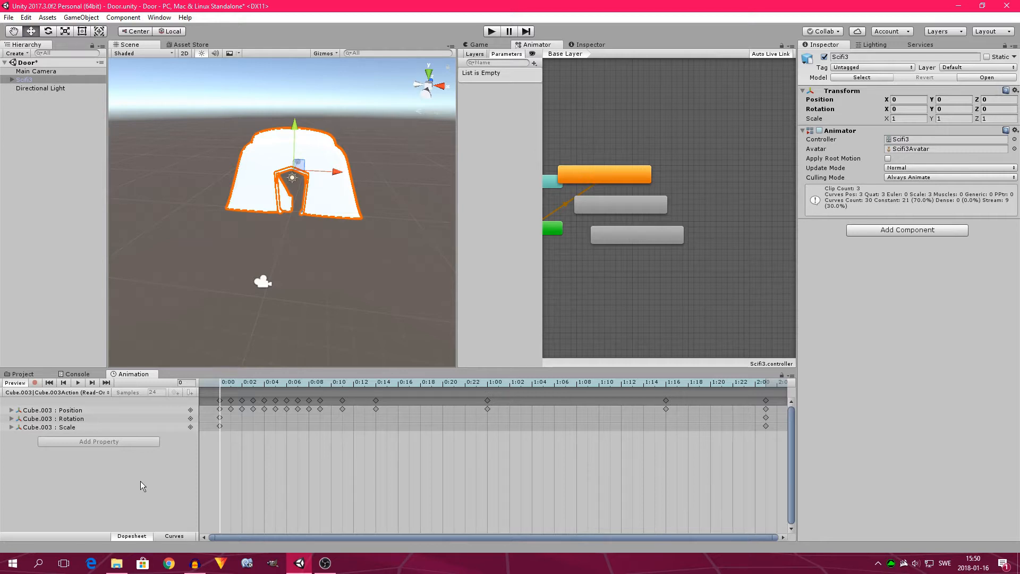
- Create an animation clip named Open in the Assets folder and apply it to the Scifi3 door
{"action": "left_click", "coordinate": [24, 374]}
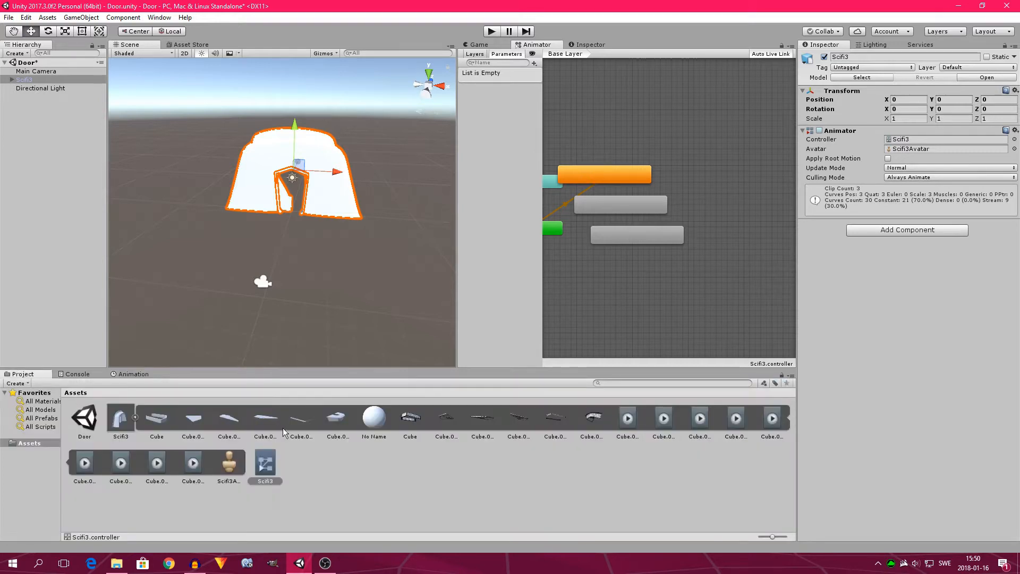
{"action": "right_click", "coordinate": [331, 465]}
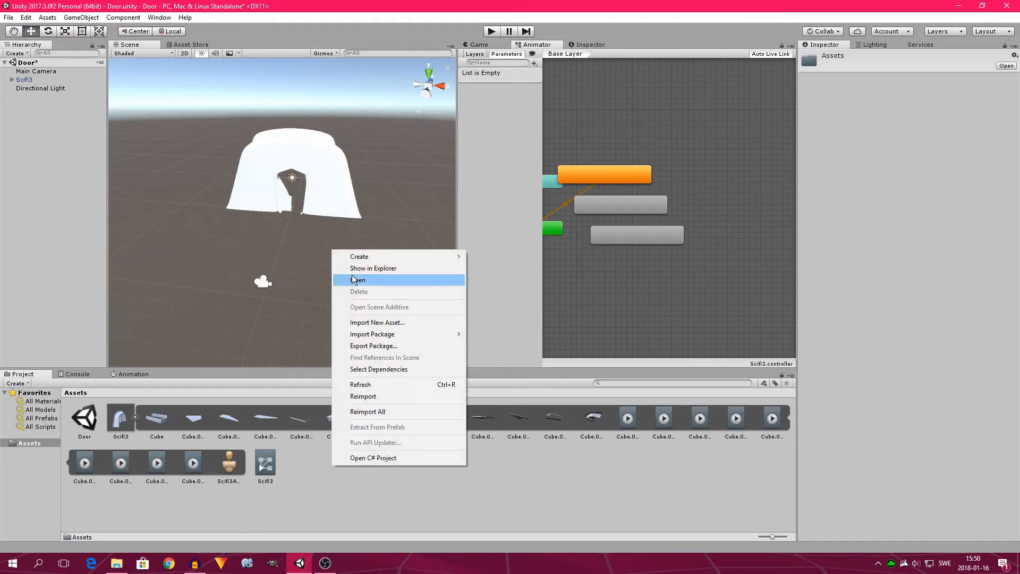
{"action": "mouse_move", "coordinate": [367, 261]}
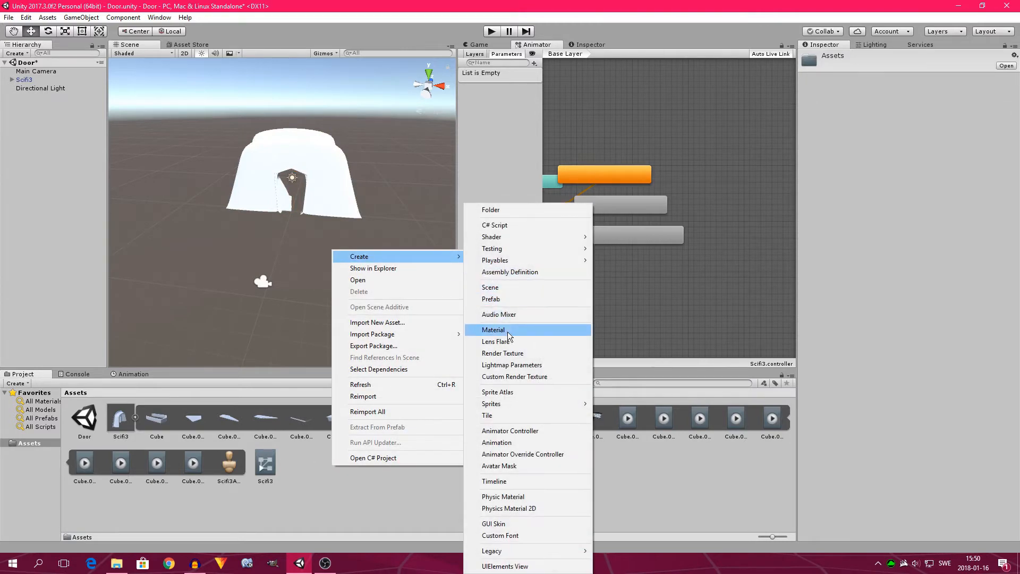
{"action": "left_click", "coordinate": [511, 445]}
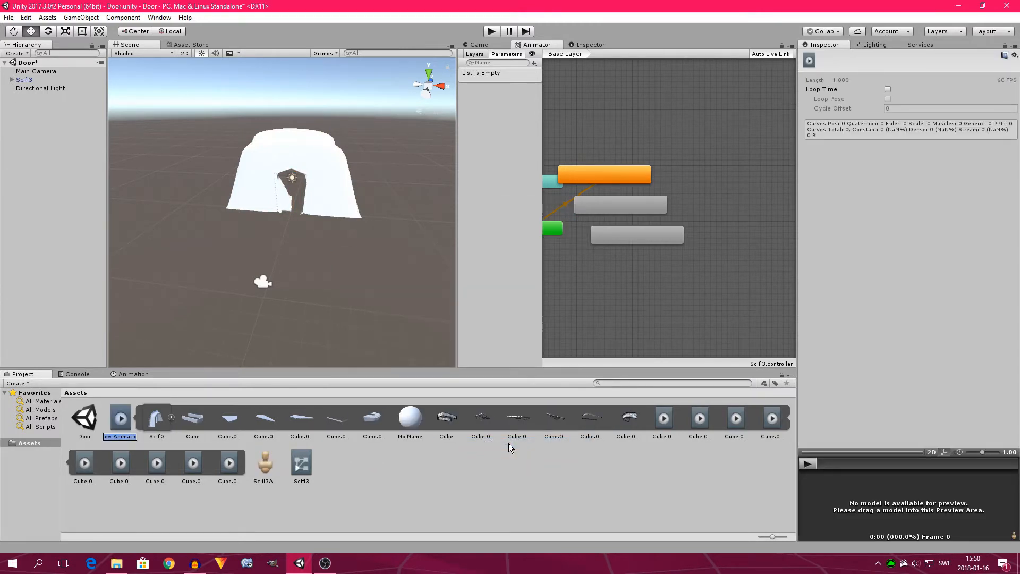
{"action": "type", "text": "Open"}
{"action": "key", "text": "Return"}
{"action": "left_click_drag", "start_coordinate": [127, 422], "coordinate": [269, 164]}
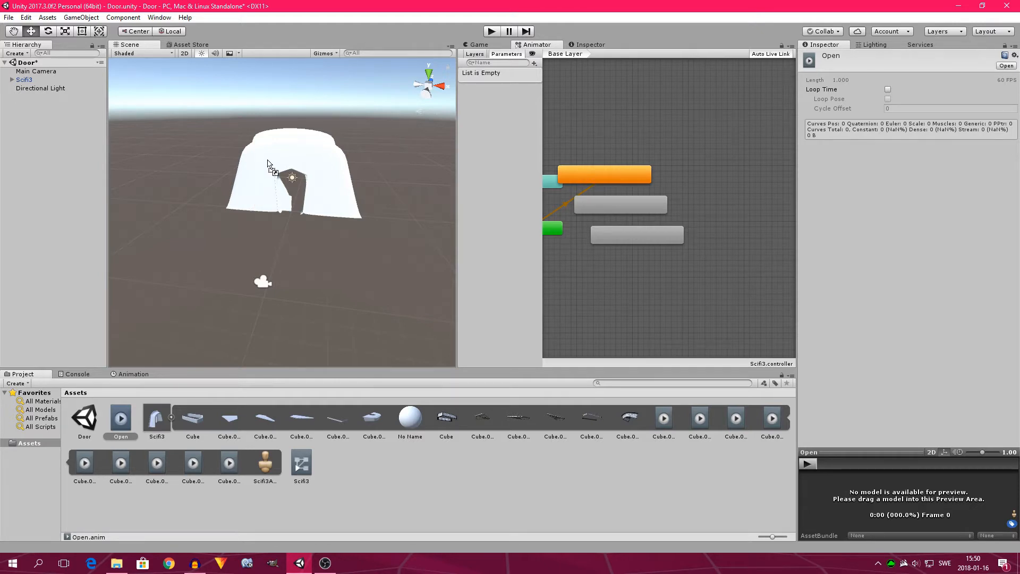
{"action": "left_click_drag", "start_coordinate": [268, 163], "coordinate": [269, 165]}
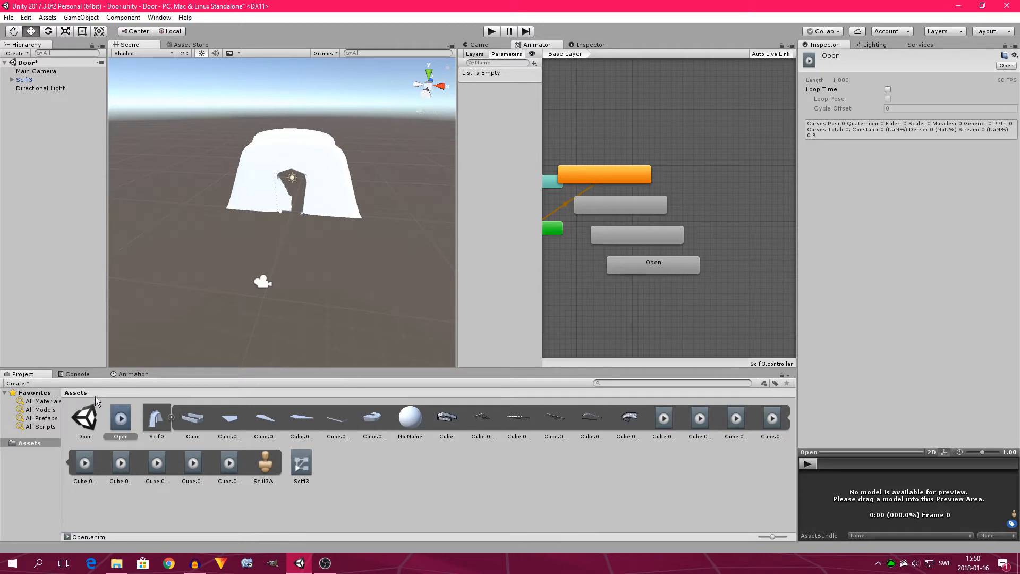
- Copy all keyframes of the Cube.001 action into the Open clip, play it, and return the playhead to frame 0
{"action": "left_click", "coordinate": [117, 374]}
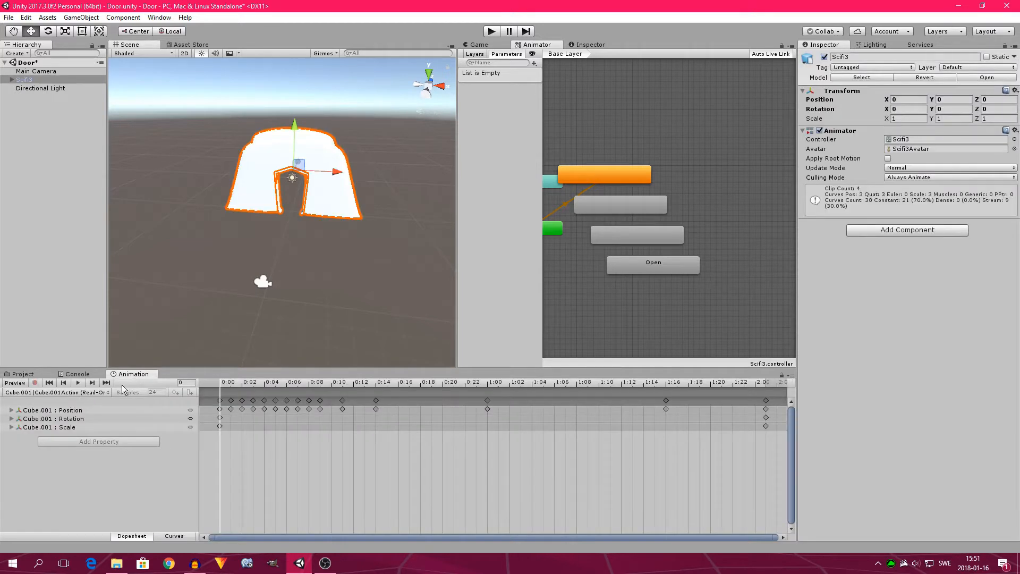
{"action": "left_click_drag", "start_coordinate": [726, 458], "coordinate": [171, 384]}
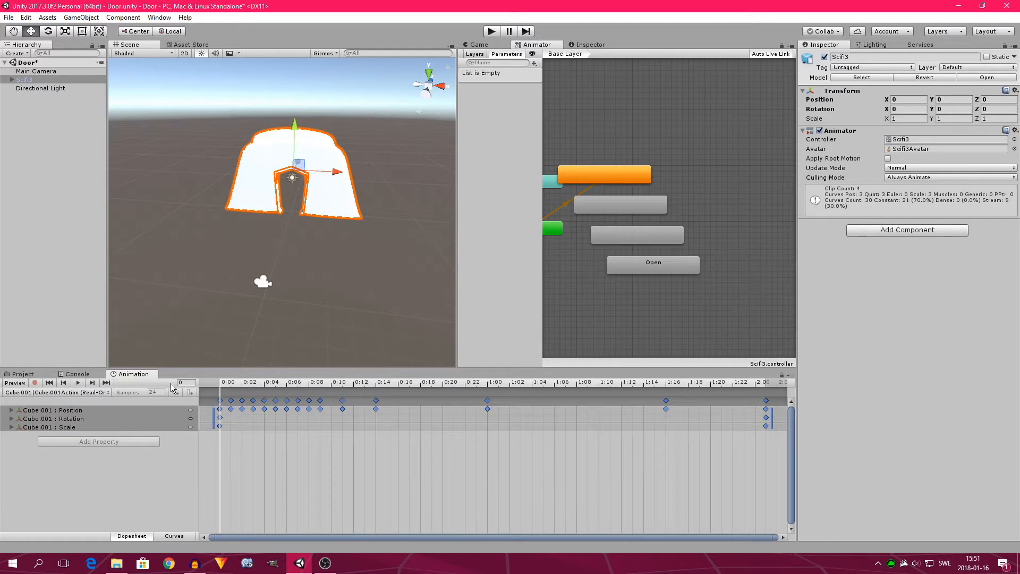
{"action": "left_click", "coordinate": [88, 392]}
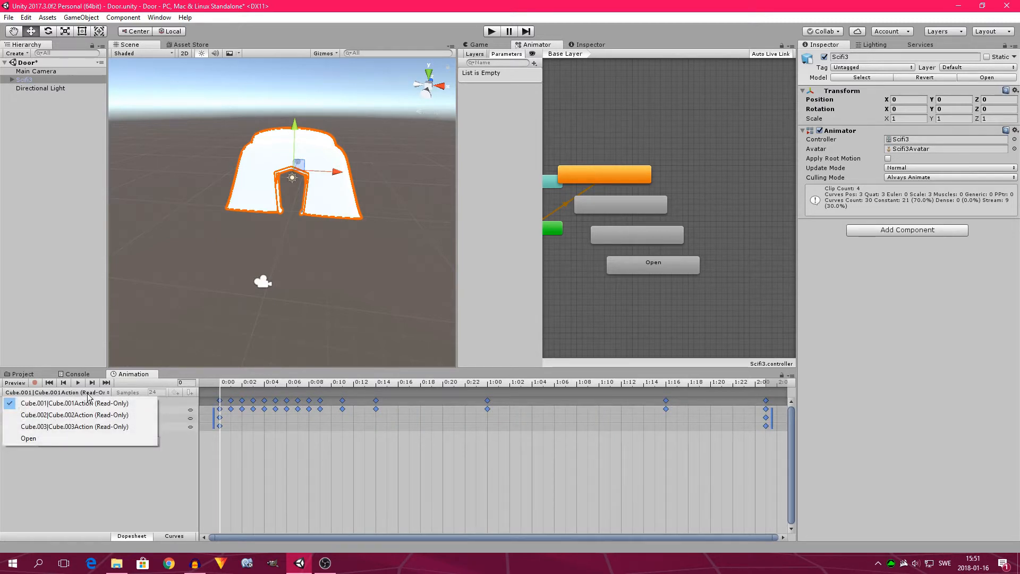
{"action": "left_click", "coordinate": [36, 438]}
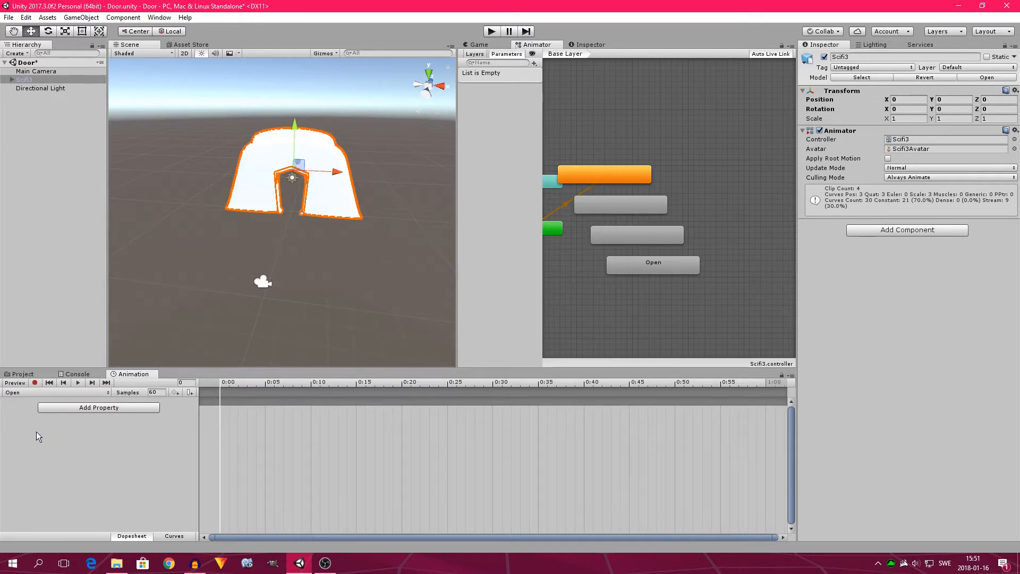
{"action": "left_click", "coordinate": [80, 382]}
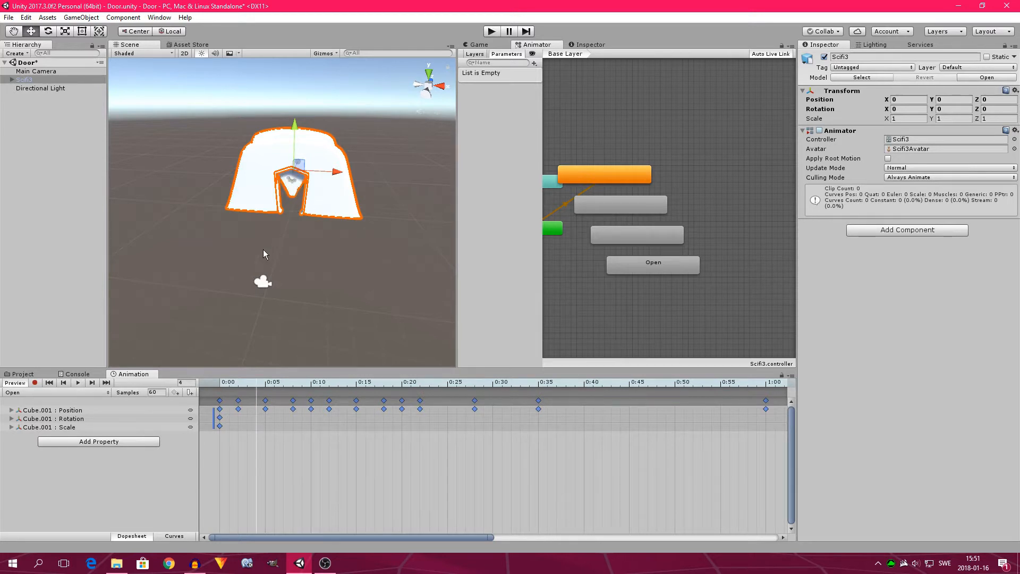
{"action": "left_click_drag", "start_coordinate": [252, 384], "coordinate": [220, 384]}
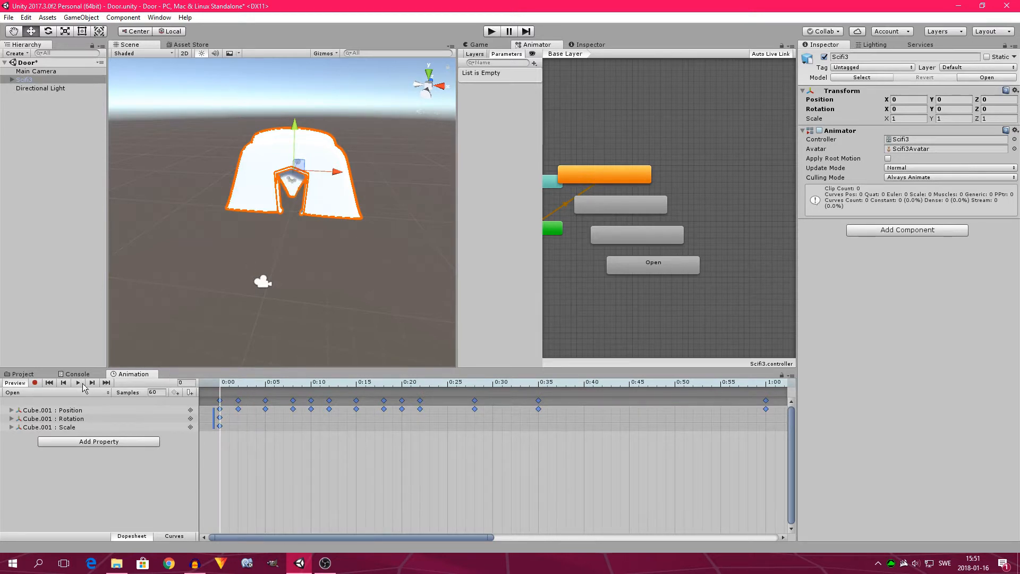
- Copy all keyframes of the Cube.002 action into the Open clip and play the clip
{"action": "left_click", "coordinate": [63, 393]}
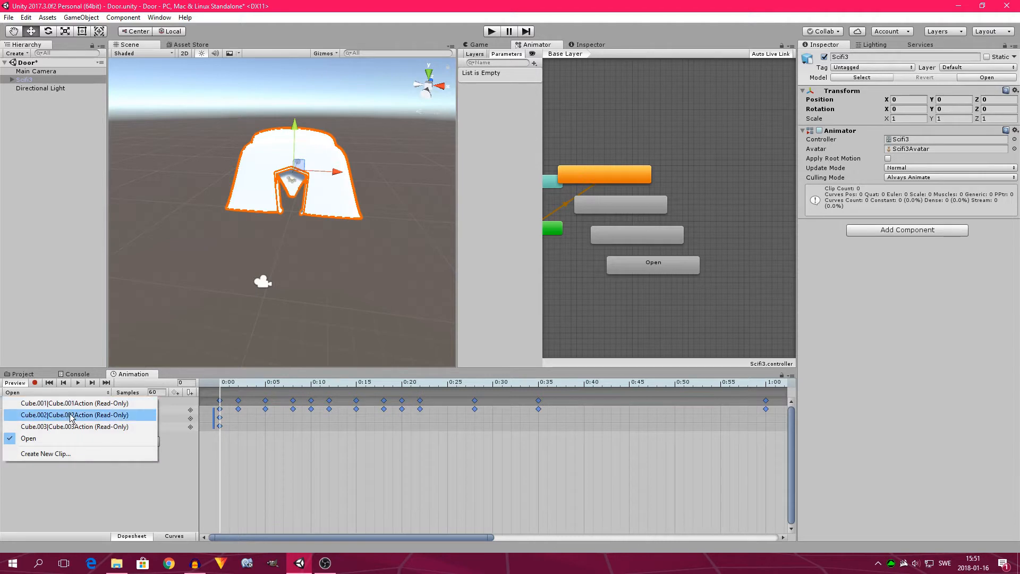
{"action": "left_click", "coordinate": [71, 413]}
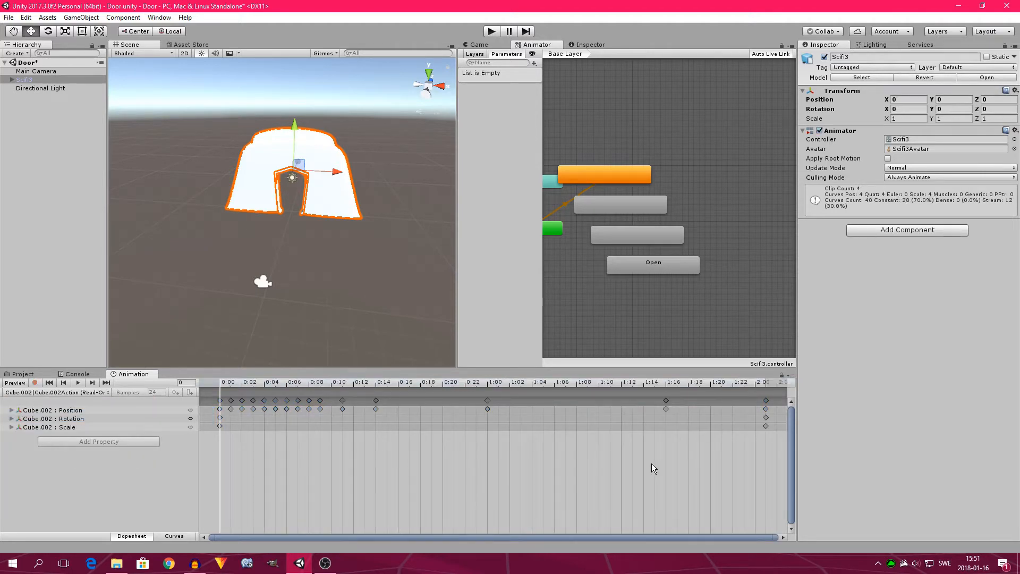
{"action": "key", "text": "ctrl+a"}
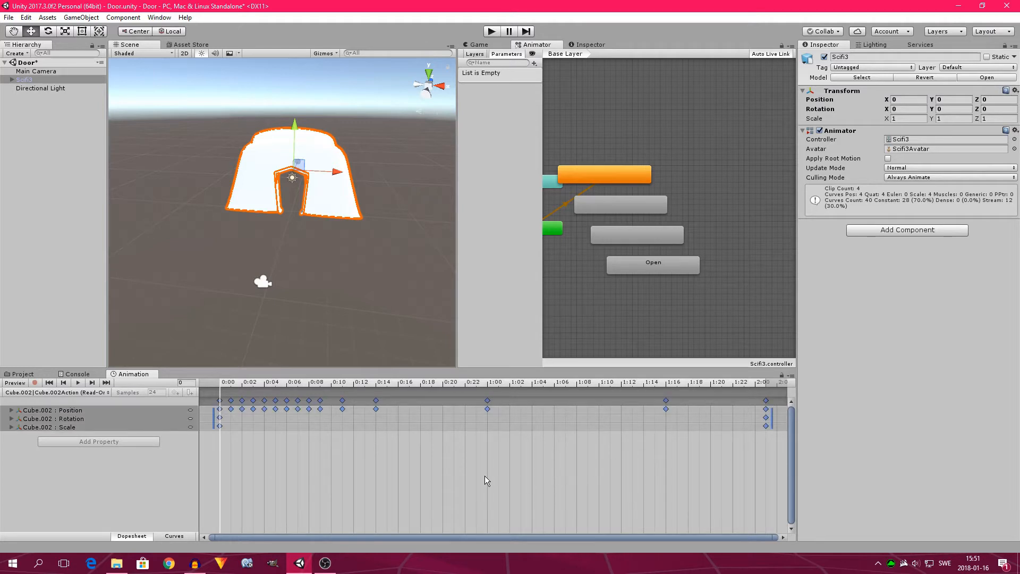
{"action": "left_click", "coordinate": [52, 393]}
{"action": "left_click", "coordinate": [53, 439]}
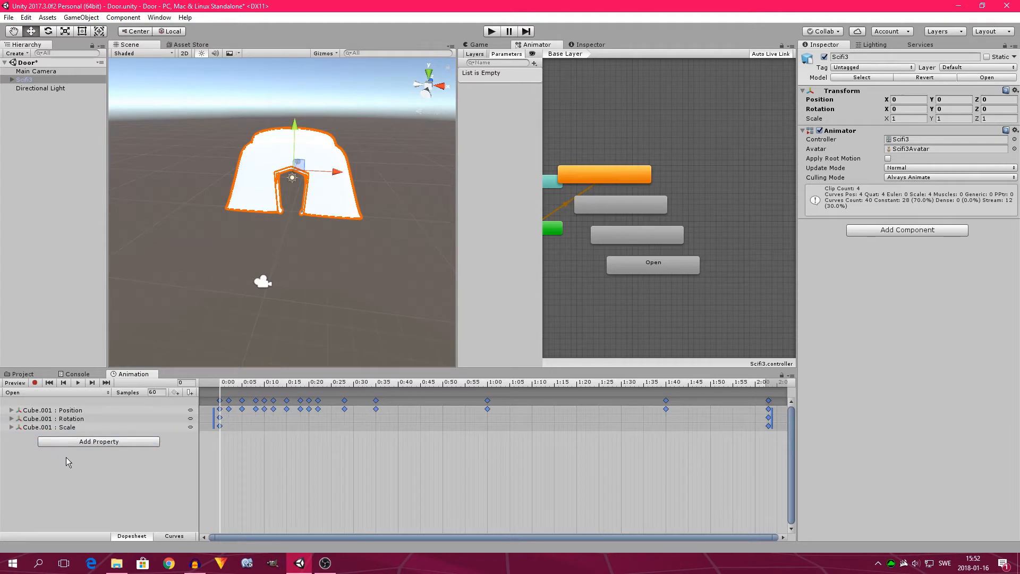
{"action": "left_click", "coordinate": [156, 428]}
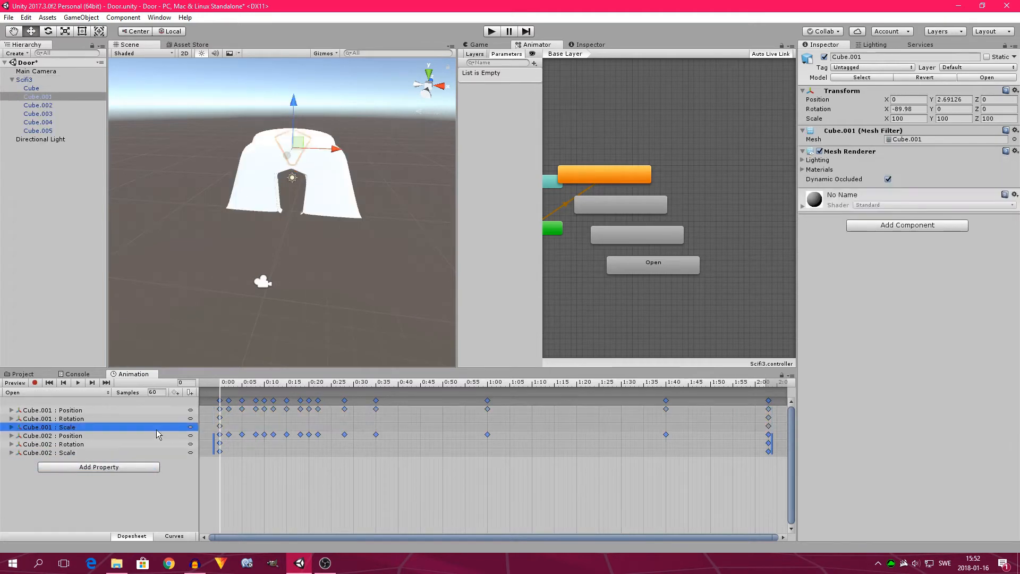
{"action": "left_click", "coordinate": [77, 382]}
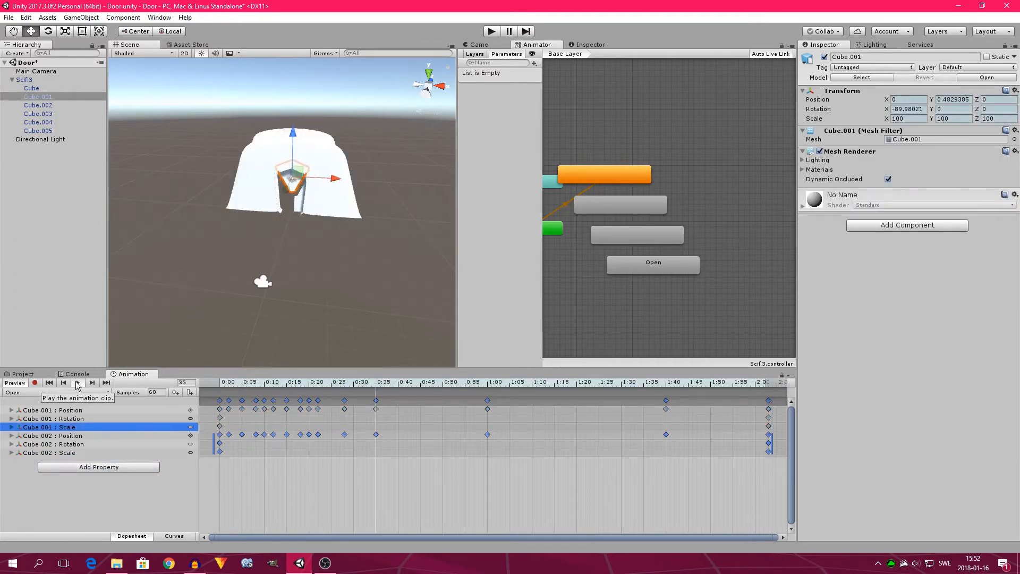
- Copy all keyframes of the Cube.003 action into the Open clip, then play and stop the combined animation
{"action": "left_click", "coordinate": [68, 394]}
{"action": "left_click", "coordinate": [74, 427]}
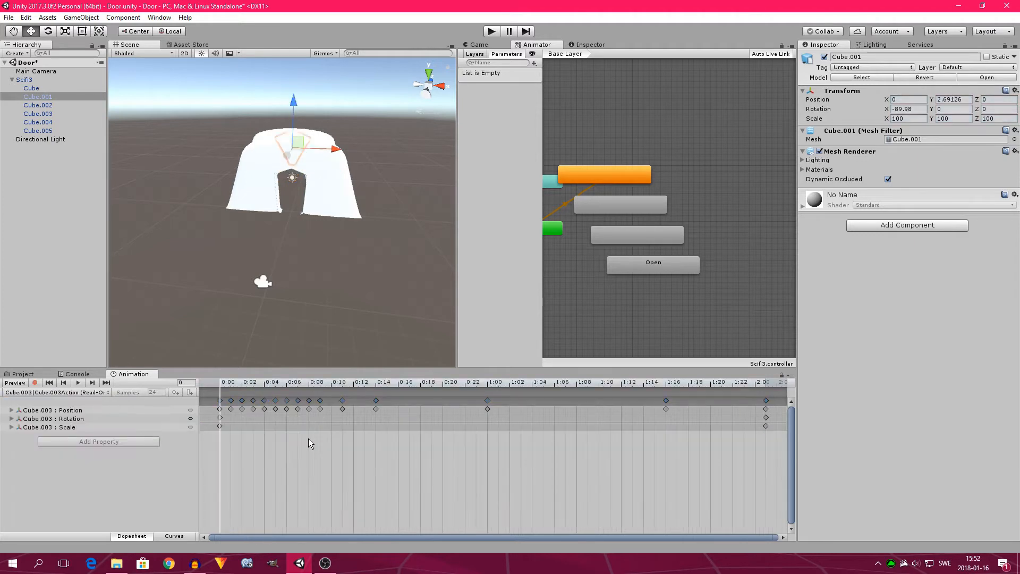
{"action": "left_click", "coordinate": [70, 392]}
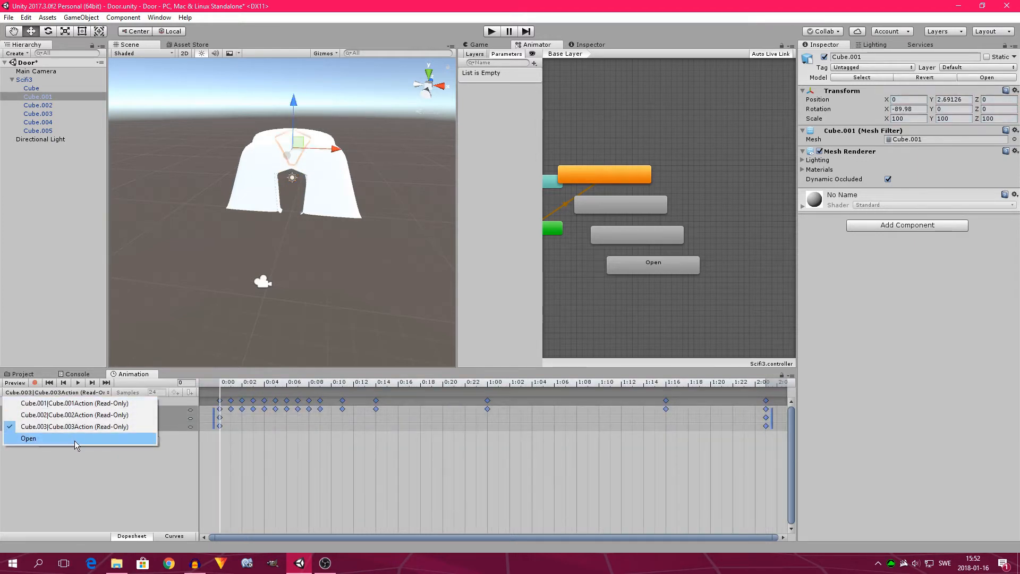
{"action": "left_click", "coordinate": [74, 442]}
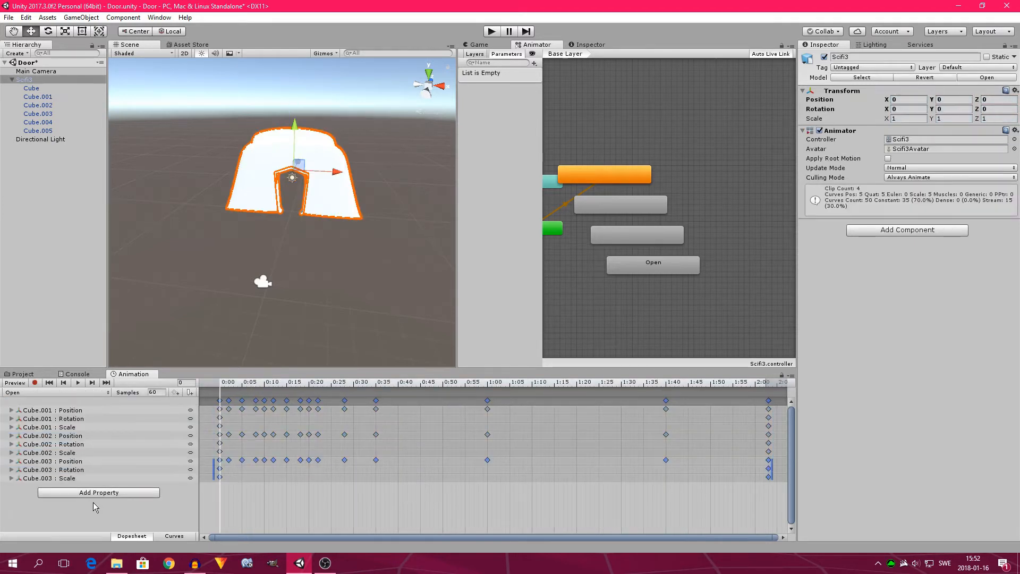
{"action": "left_click", "coordinate": [77, 383]}
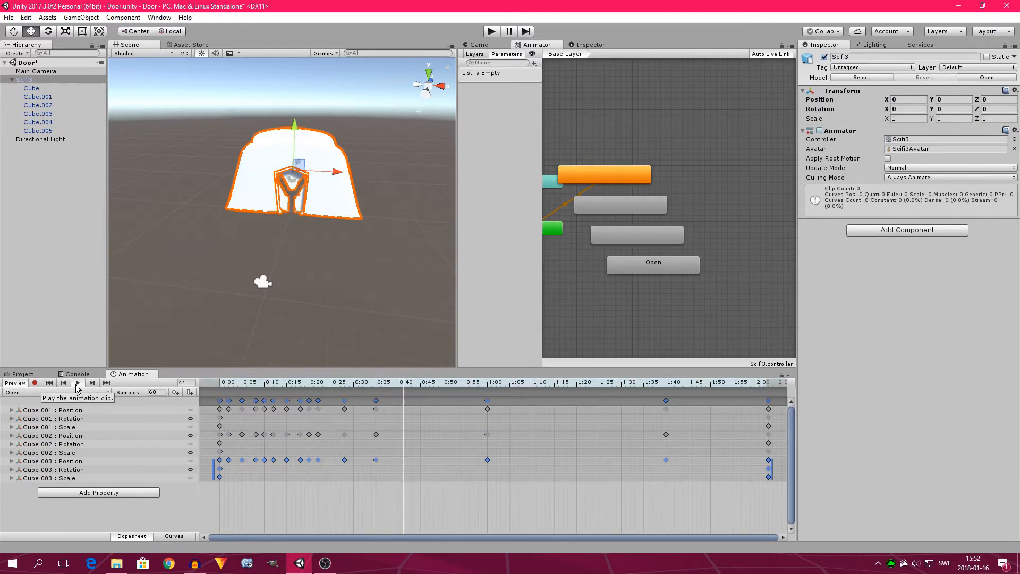
{"action": "left_click", "coordinate": [76, 383]}
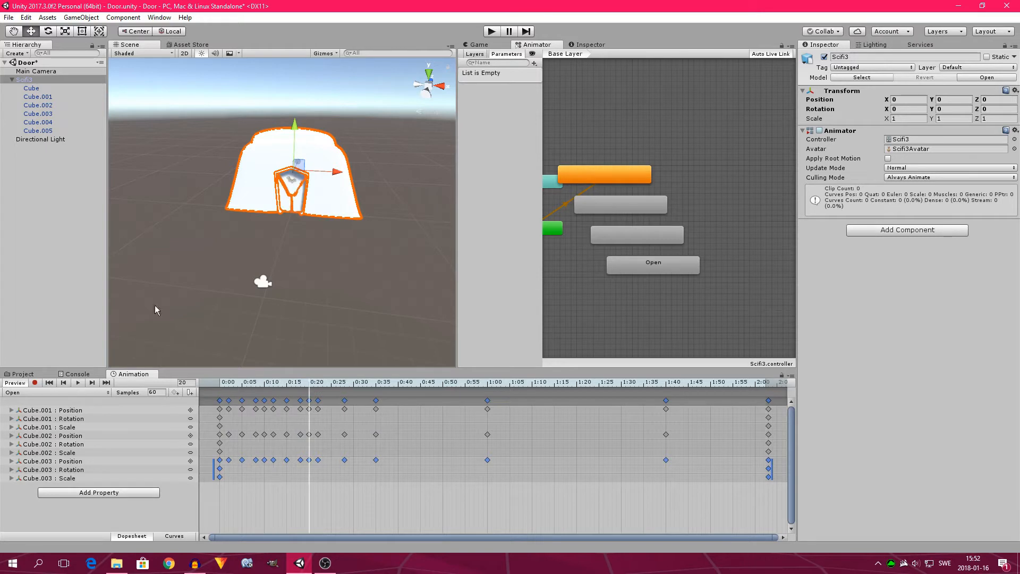
- Check which motion each Animator state uses and move the Open state above the three unnamed states
{"action": "left_click", "coordinate": [615, 173]}
{"action": "left_click", "coordinate": [628, 203]}
{"action": "left_click", "coordinate": [636, 230]}
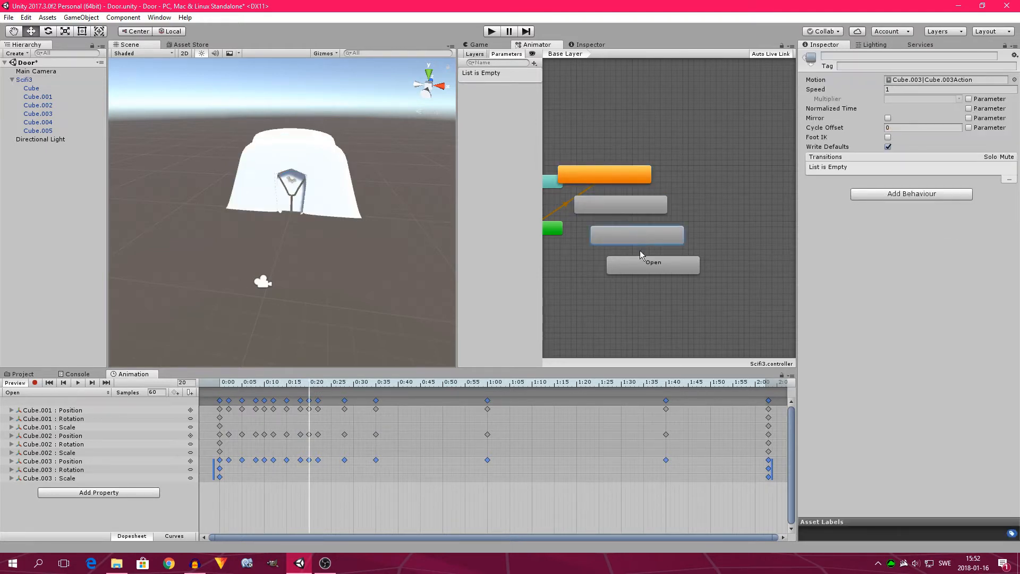
{"action": "left_click", "coordinate": [646, 267]}
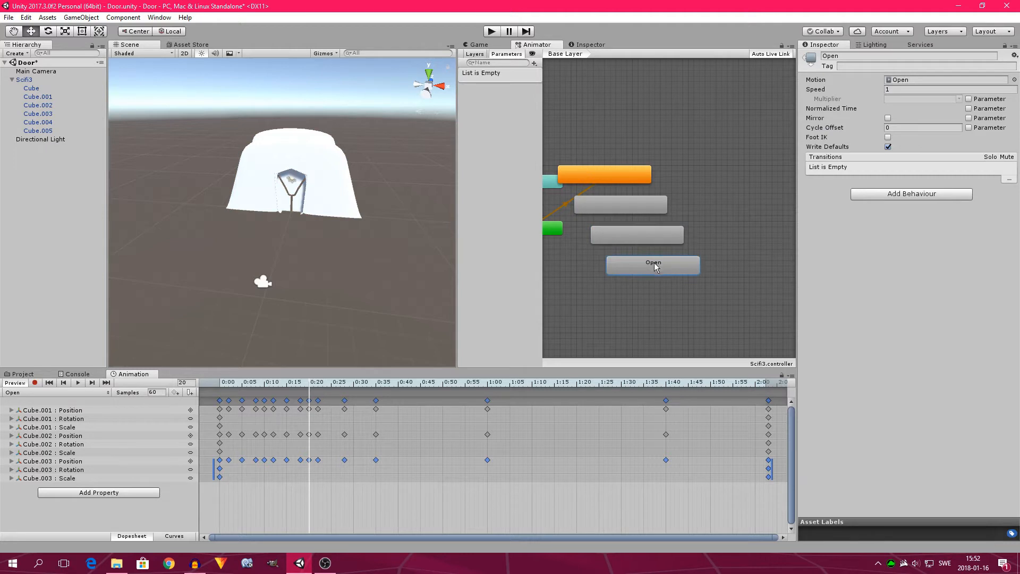
{"action": "left_click_drag", "start_coordinate": [658, 267], "coordinate": [686, 118]}
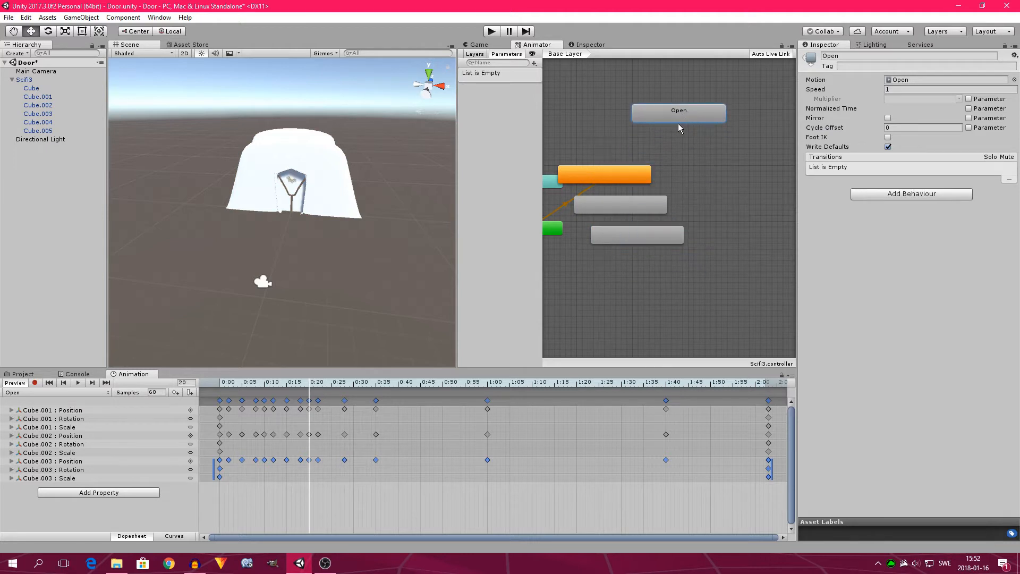
- Delete the three unnamed Cube action states from the Animator and move the Open state closer to the entry node
{"action": "left_click", "coordinate": [623, 173]}
{"action": "key", "text": "Delete"}
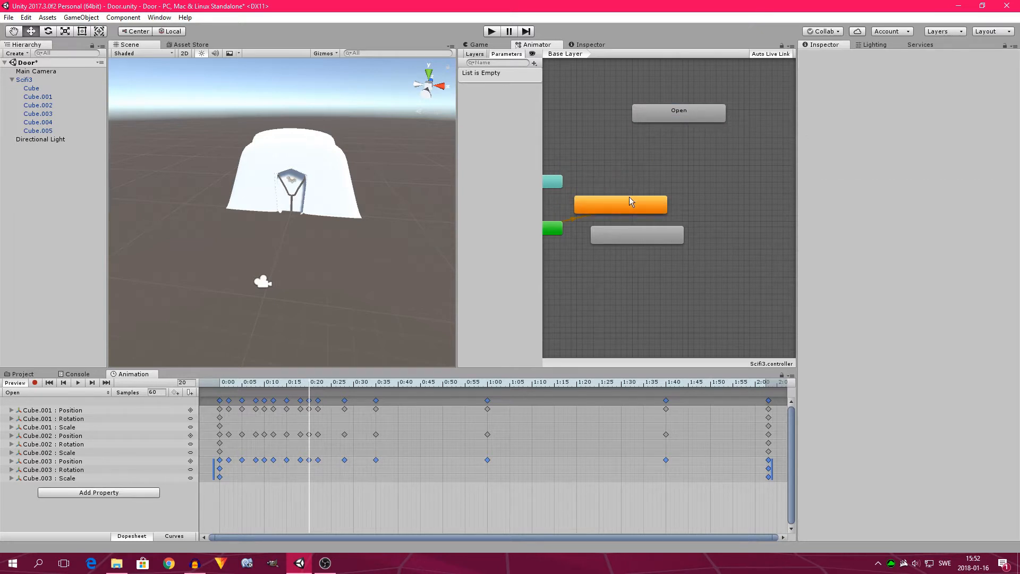
{"action": "left_click", "coordinate": [629, 197]}
{"action": "key", "text": "Delete"}
{"action": "left_click", "coordinate": [635, 233]}
{"action": "key", "text": "Delete"}
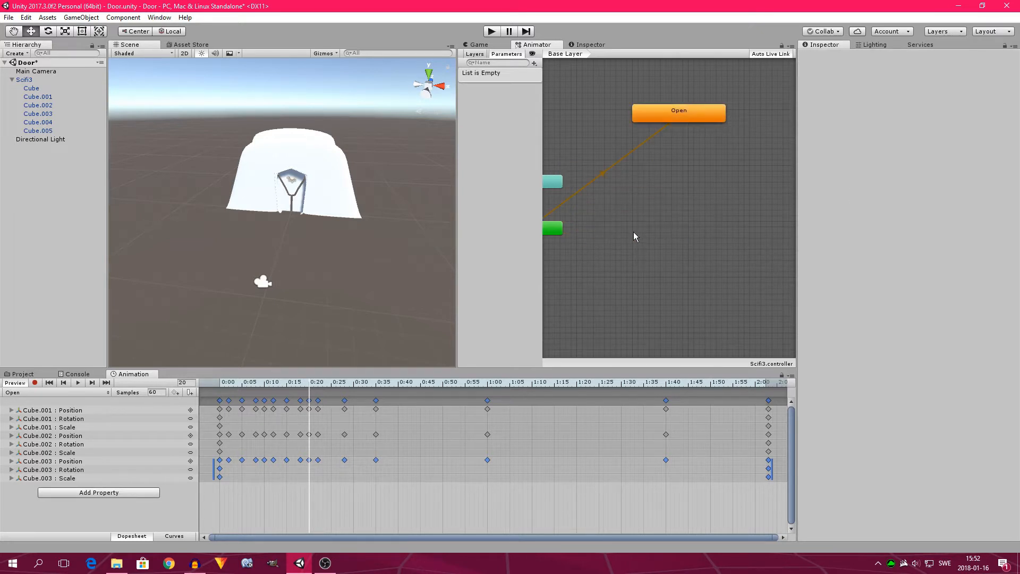
{"action": "left_click_drag", "start_coordinate": [662, 116], "coordinate": [616, 170]}
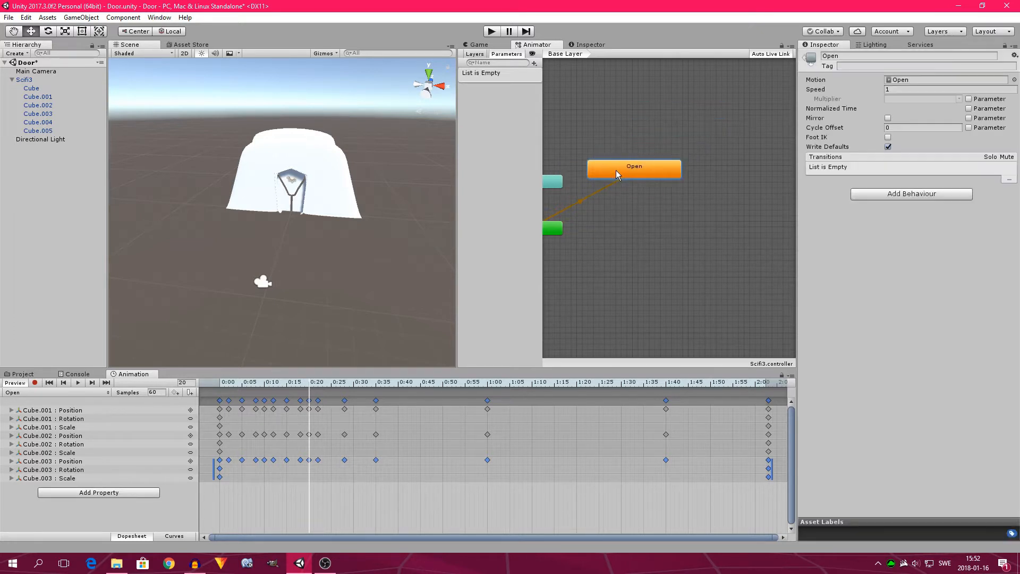
- Create an animation clip named Door Closed in the Assets folder and apply it to the Scifi3 door
{"action": "left_click", "coordinate": [23, 375]}
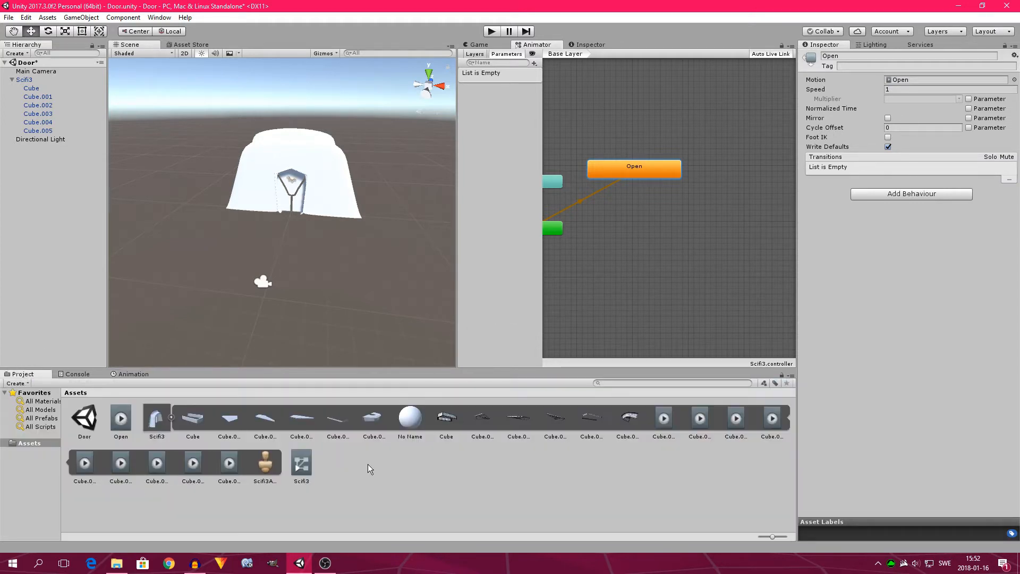
{"action": "right_click", "coordinate": [367, 464]}
{"action": "mouse_move", "coordinate": [416, 256]}
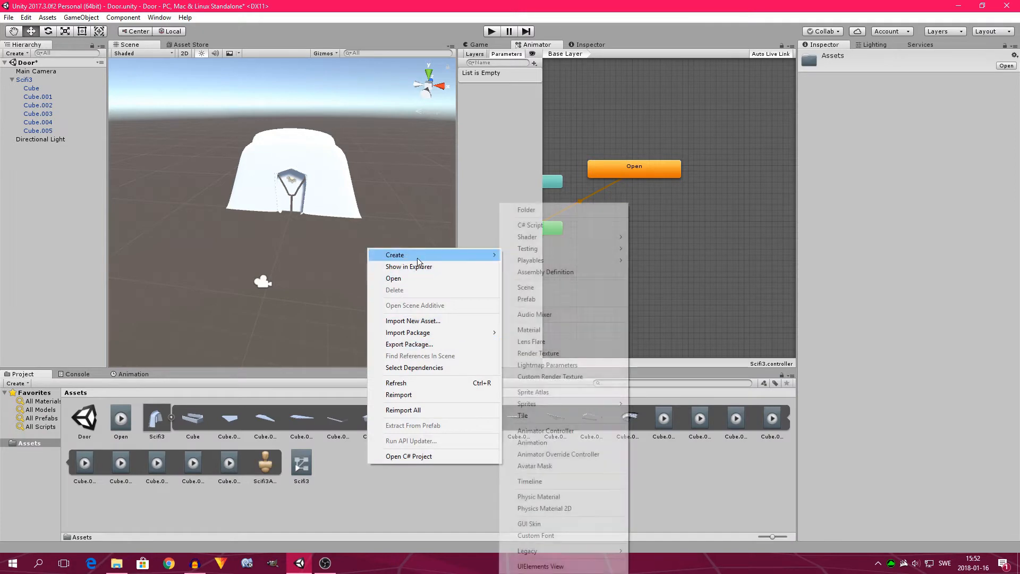
{"action": "left_click", "coordinate": [553, 443]}
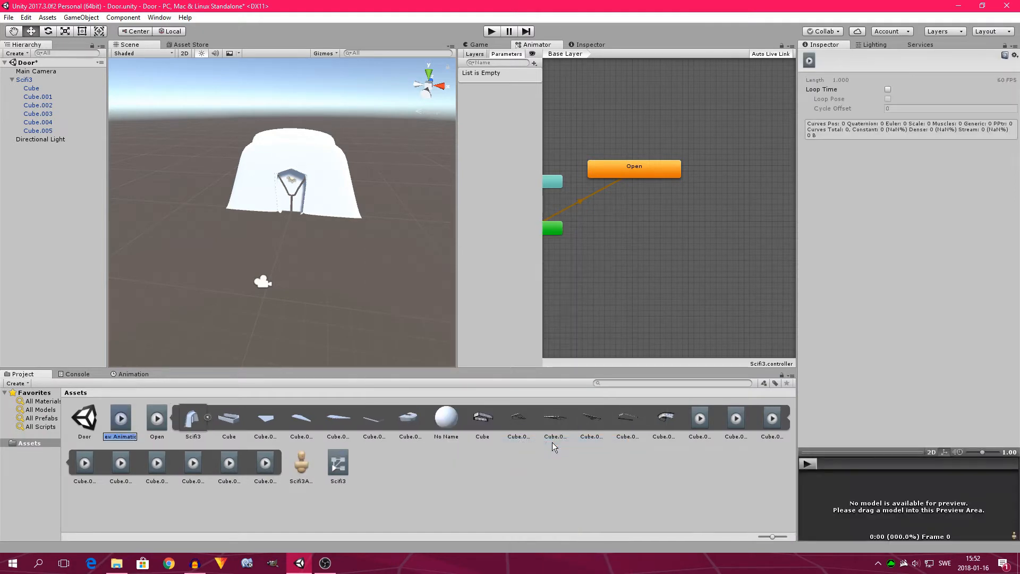
{"action": "type", "text": "Idle"}
{"action": "key", "text": "Return"}
{"action": "left_click", "coordinate": [130, 436]}
{"action": "type", "text": "Door Closed"}
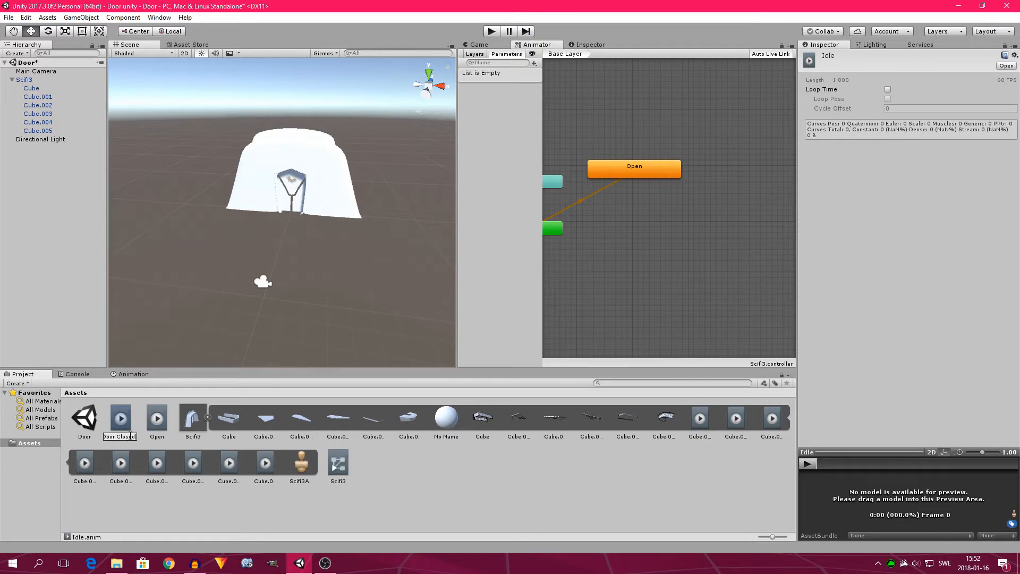
{"action": "key", "text": "Return"}
{"action": "left_click", "coordinate": [130, 409]}
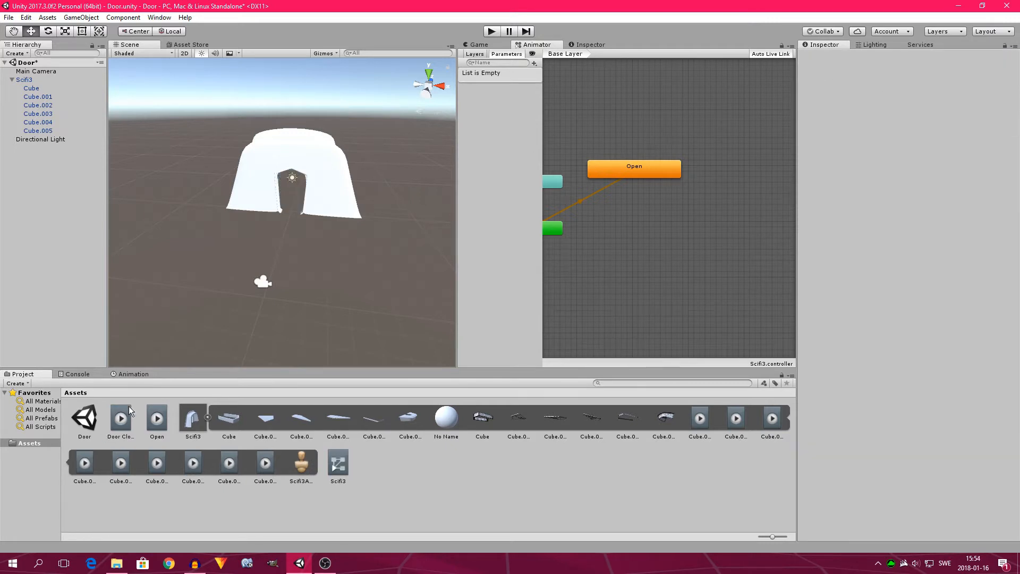
{"action": "left_click_drag", "start_coordinate": [123, 424], "coordinate": [270, 154]}
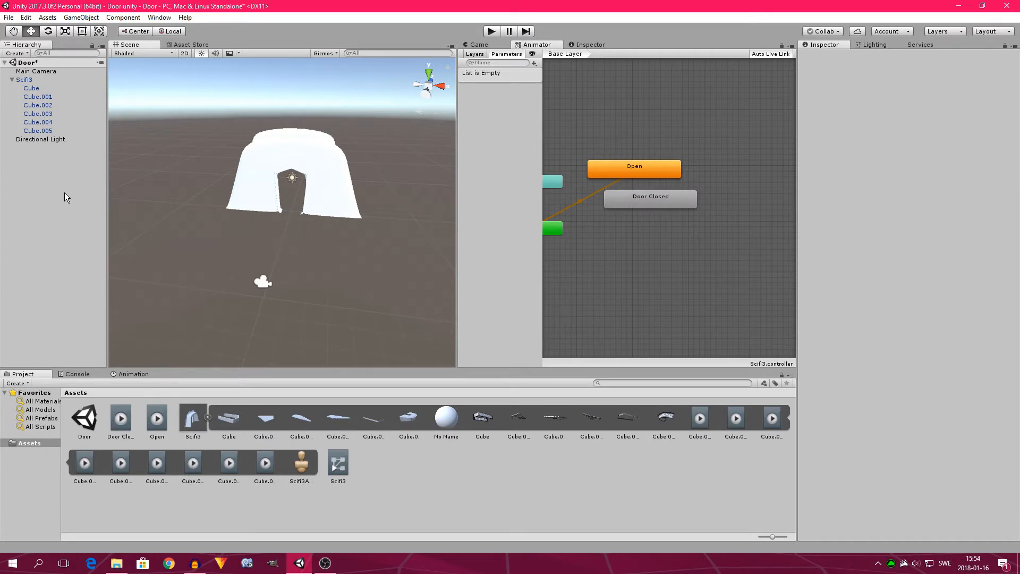
- Copy the frame 0 keyframes of all cubes from the Scifi3 door's Open clip into the Door Closed clip
{"action": "left_click", "coordinate": [30, 80]}
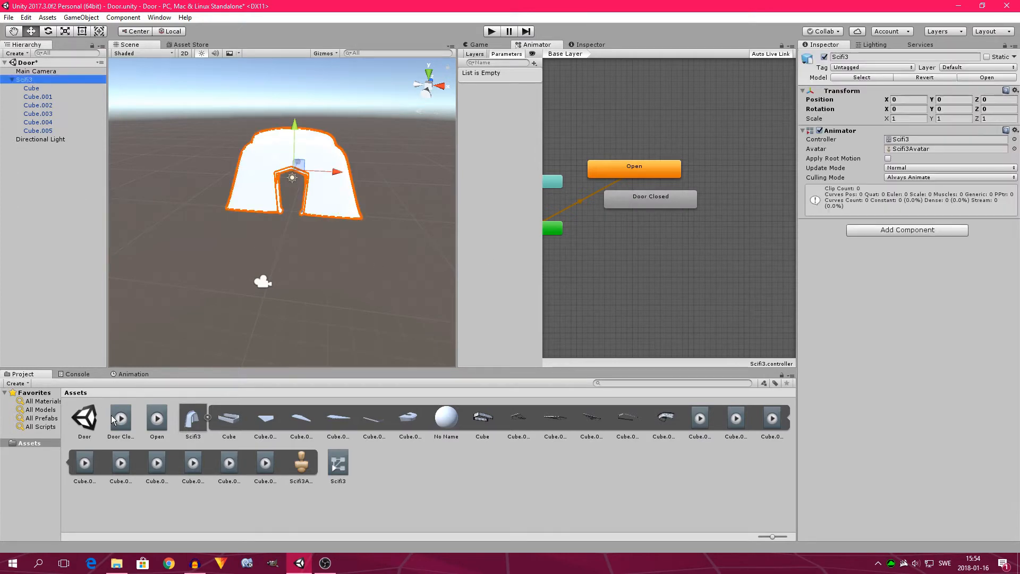
{"action": "left_click", "coordinate": [123, 374]}
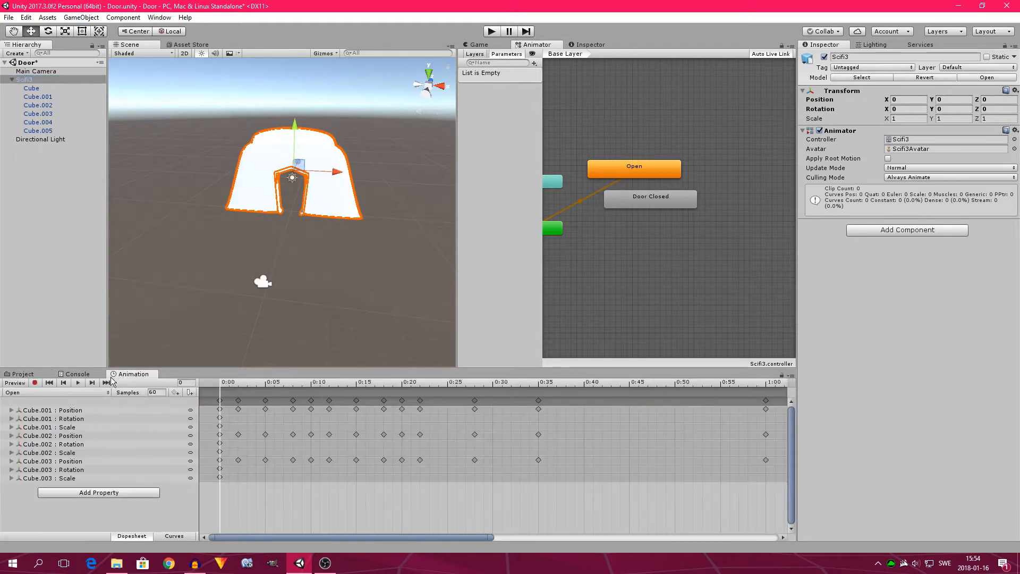
{"action": "key", "text": "ctrl+a"}
{"action": "left_click", "coordinate": [220, 400]}
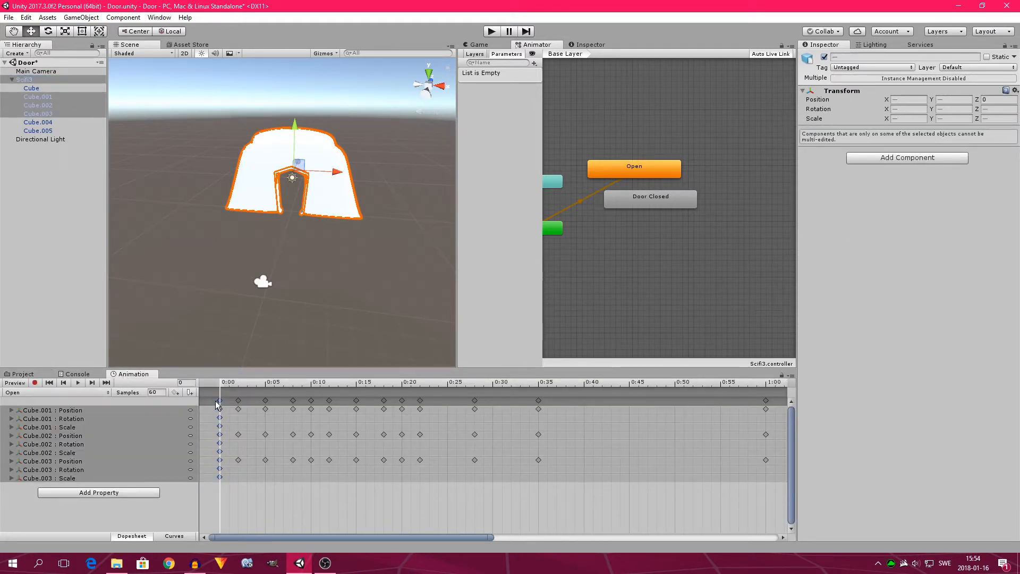
{"action": "left_click", "coordinate": [68, 393]}
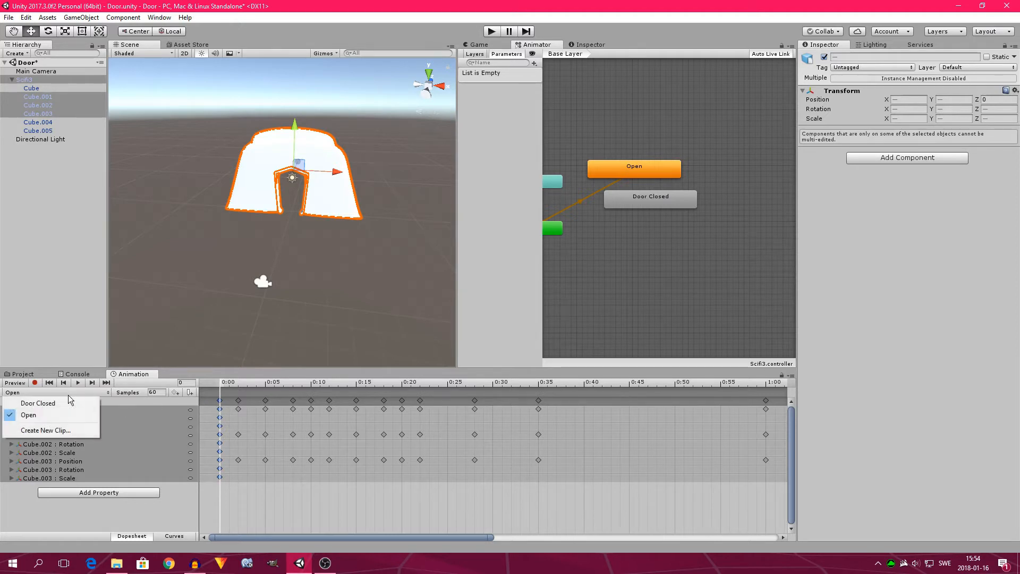
{"action": "left_click", "coordinate": [60, 403]}
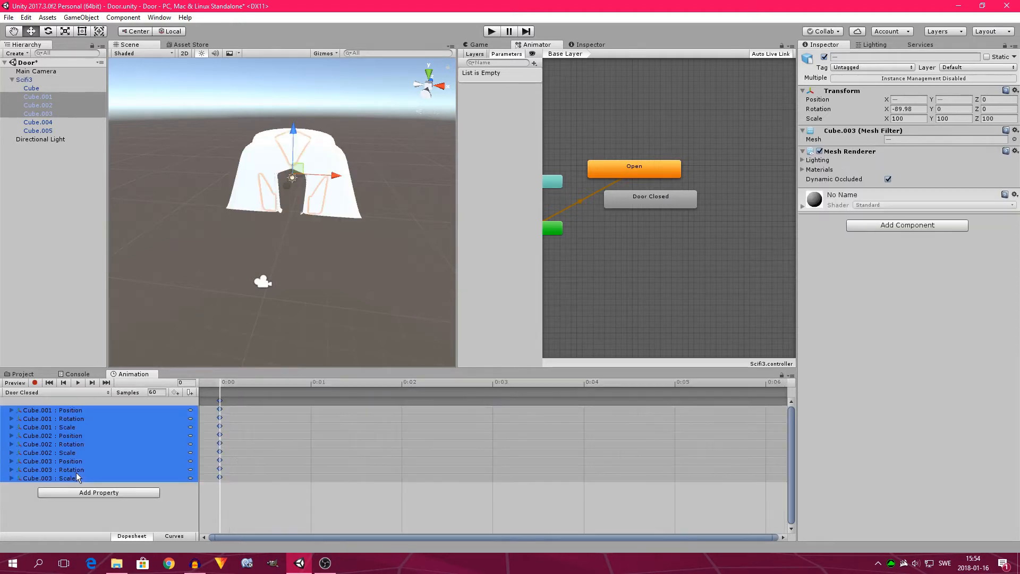
{"action": "left_click", "coordinate": [149, 507]}
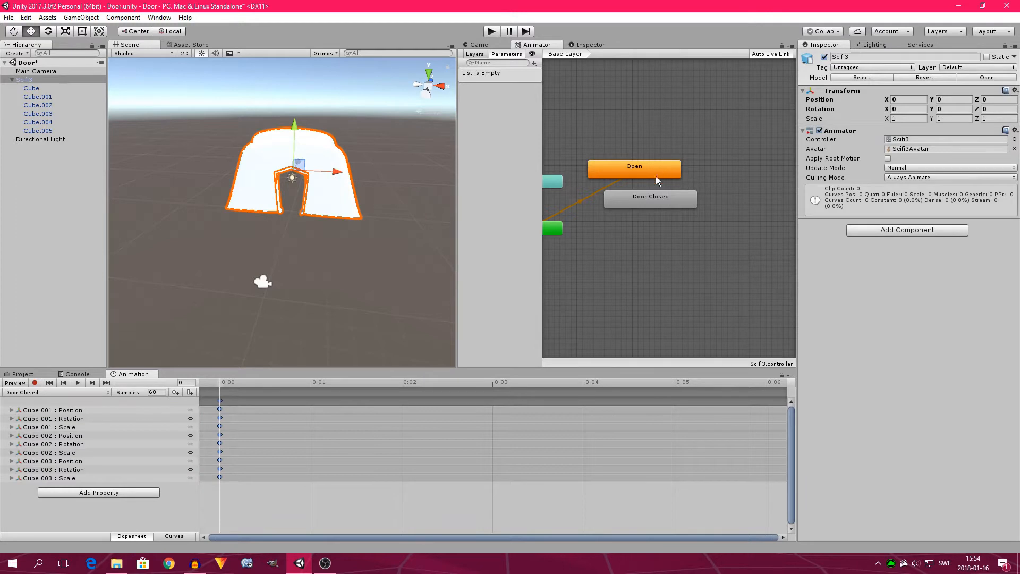
- Arrange the Open and Door Closed states side by side in the Animator graph
{"action": "left_click_drag", "start_coordinate": [661, 203], "coordinate": [726, 206]}
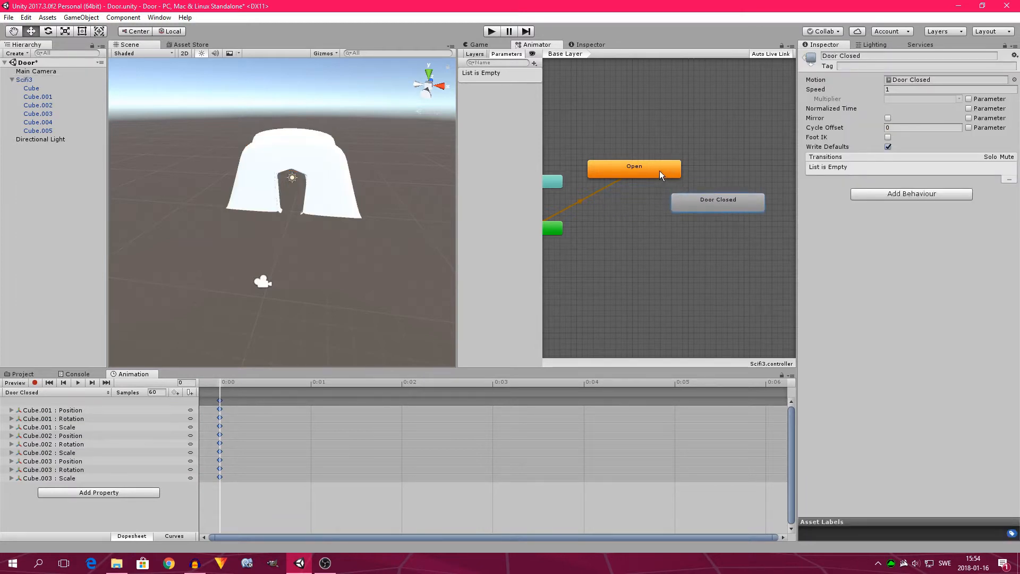
{"action": "left_click_drag", "start_coordinate": [659, 171], "coordinate": [641, 193]}
{"action": "left_click_drag", "start_coordinate": [722, 204], "coordinate": [726, 201]}
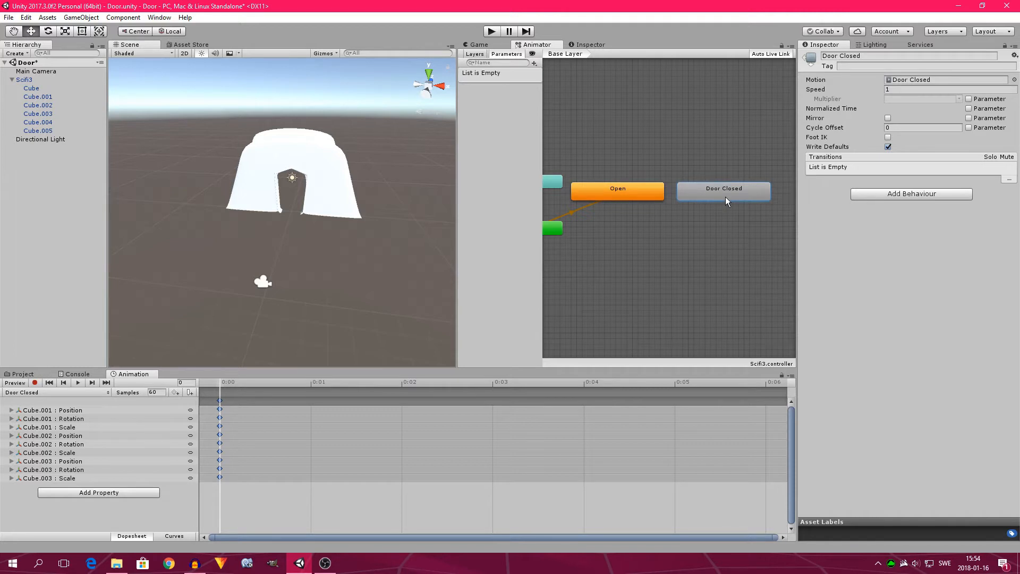
- Duplicate the Open state, place the copy above Open and Door Closed, and rename it Closed
{"action": "left_click", "coordinate": [614, 194]}
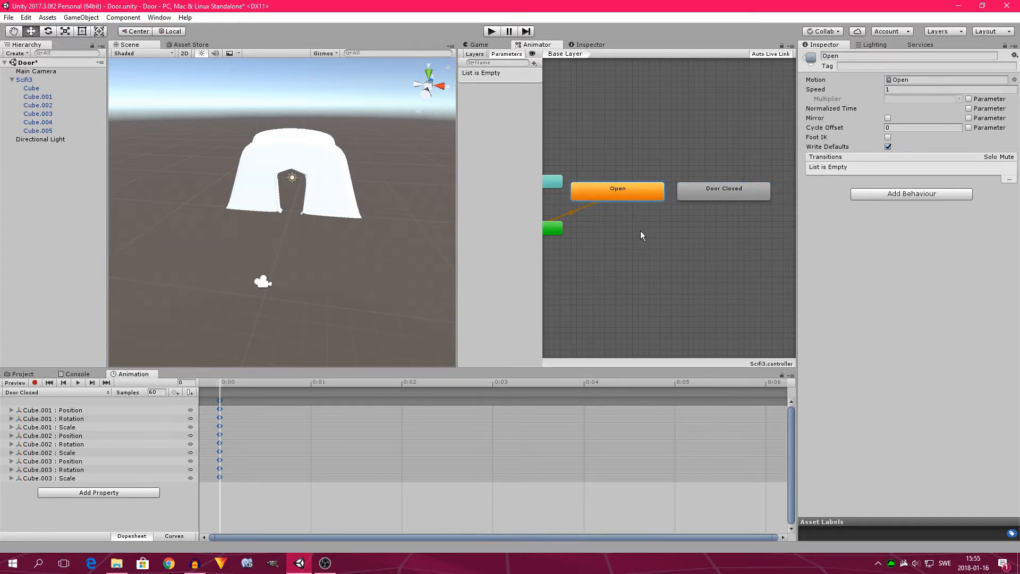
{"action": "key", "text": "ctrl+v"}
{"action": "left_click_drag", "start_coordinate": [549, 174], "coordinate": [735, 146]}
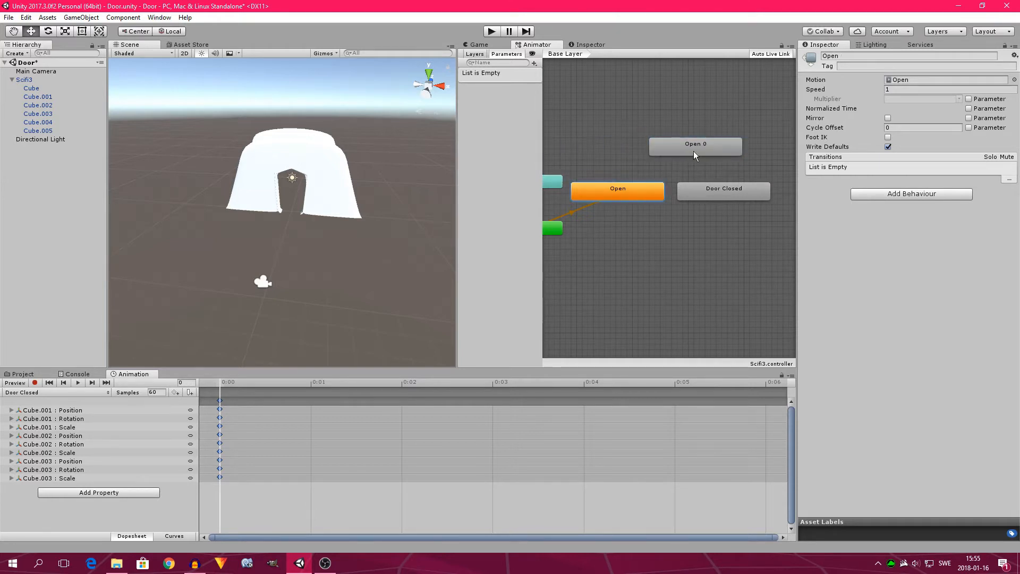
{"action": "left_click", "coordinate": [855, 54]}
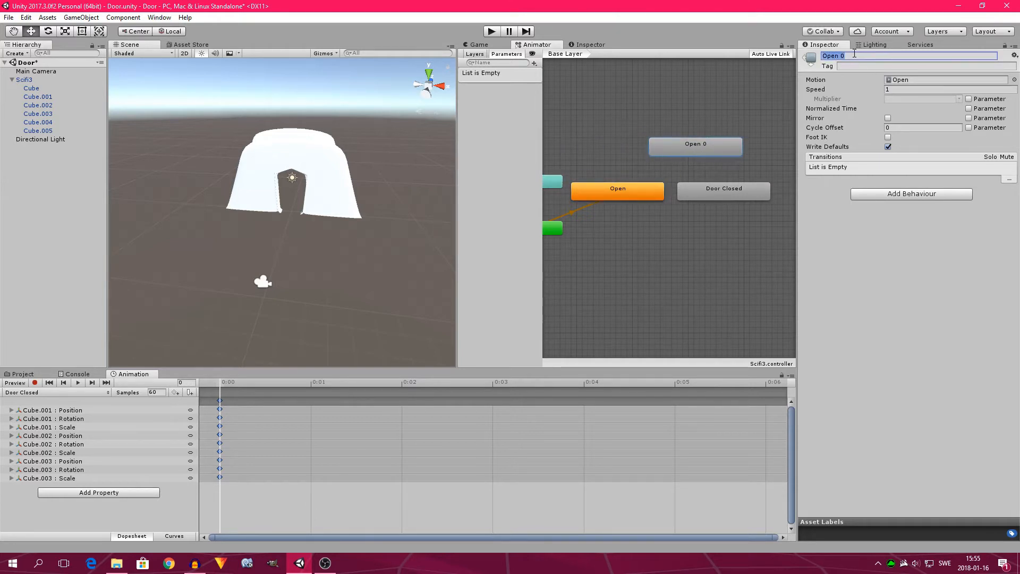
{"action": "type", "text": "Closed"}
{"action": "key", "text": "Return"}
- Set the Closed state's speed to -1 and move the state just above Door Closed
{"action": "left_click", "coordinate": [906, 90]}
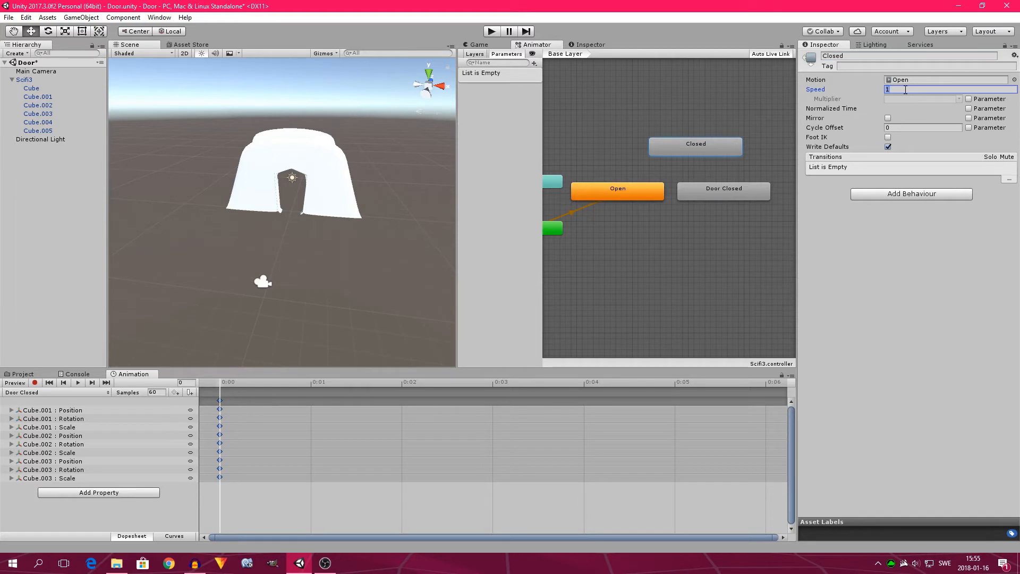
{"action": "type", "text": "-1"}
{"action": "key", "text": "Return"}
{"action": "left_click_drag", "start_coordinate": [697, 146], "coordinate": [741, 169]}
- Make Door Closed the default state of the Base Layer
{"action": "left_click", "coordinate": [721, 191]}
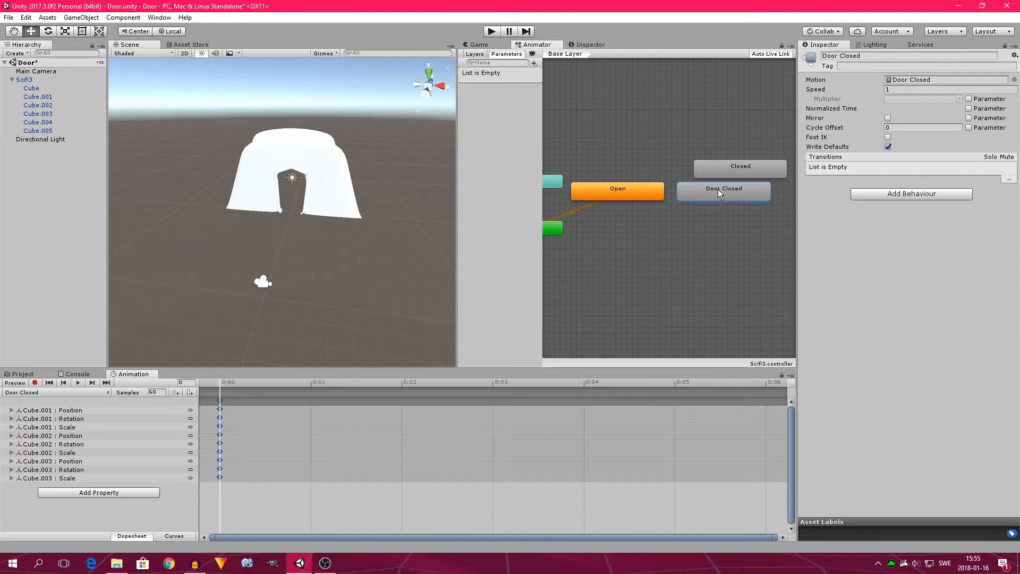
{"action": "right_click", "coordinate": [713, 189]}
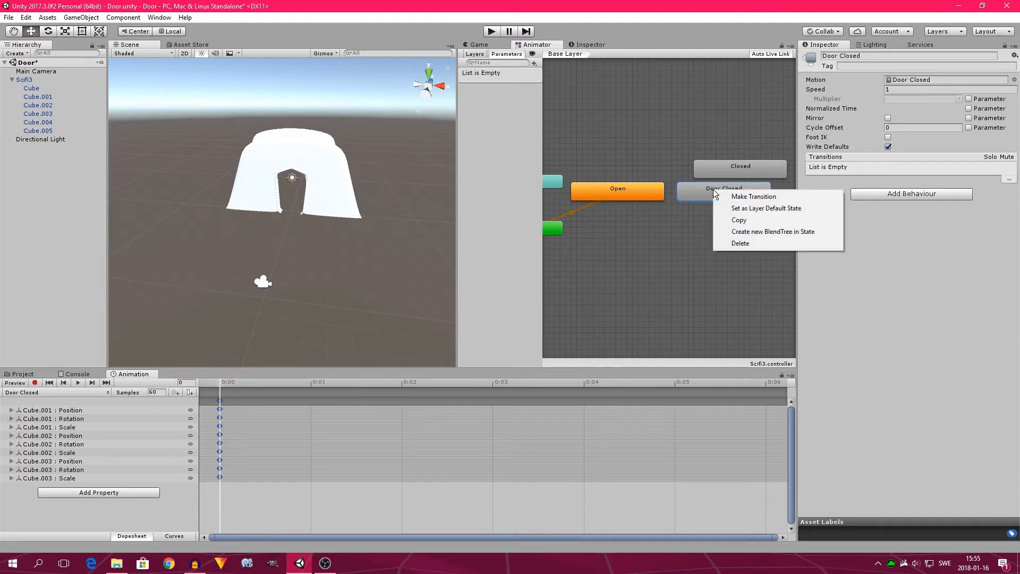
{"action": "left_click", "coordinate": [735, 209]}
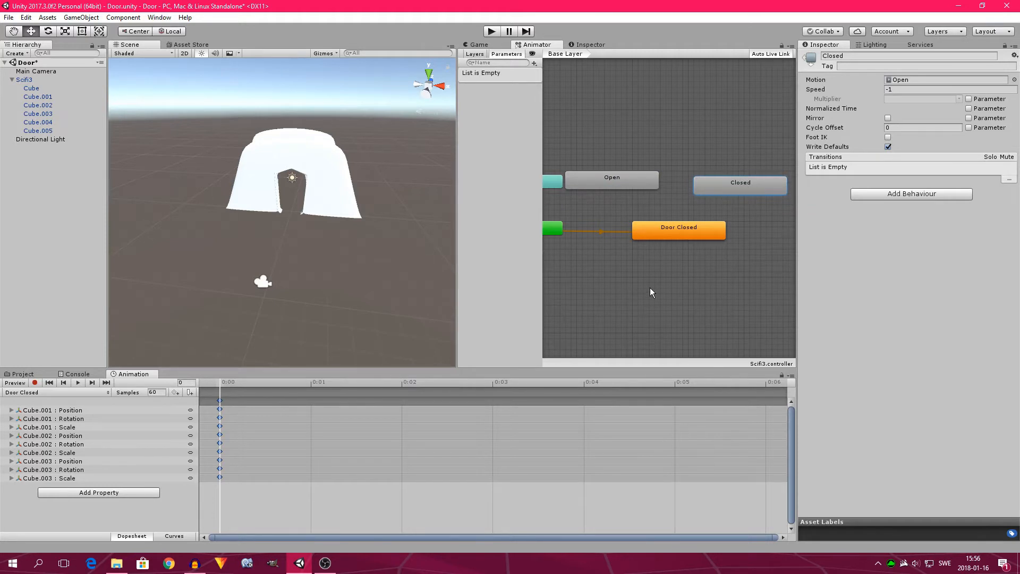
- Create a transition from Door Closed to Open and select it to show its settings
{"action": "right_click", "coordinate": [673, 233]}
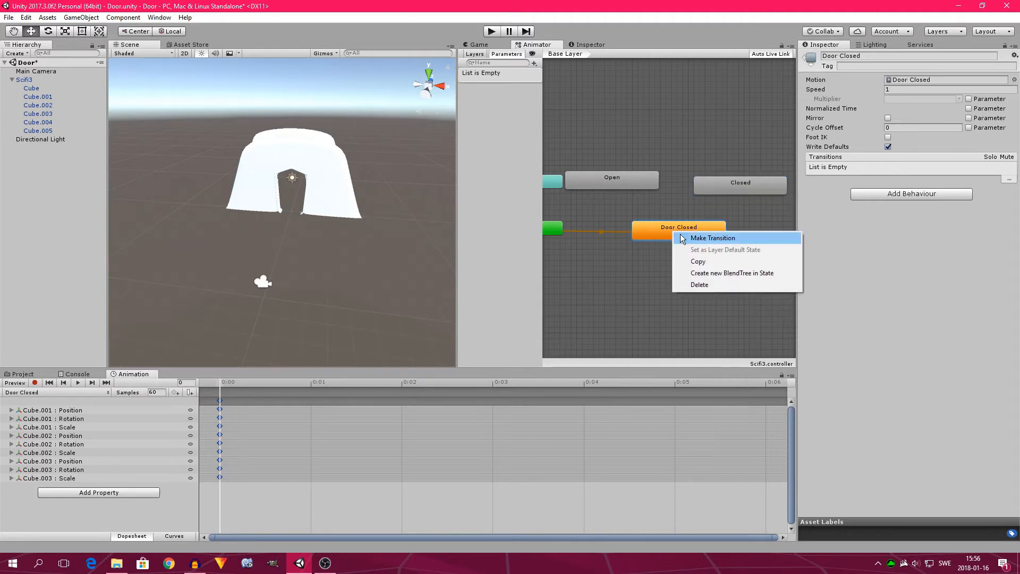
{"action": "left_click", "coordinate": [683, 238]}
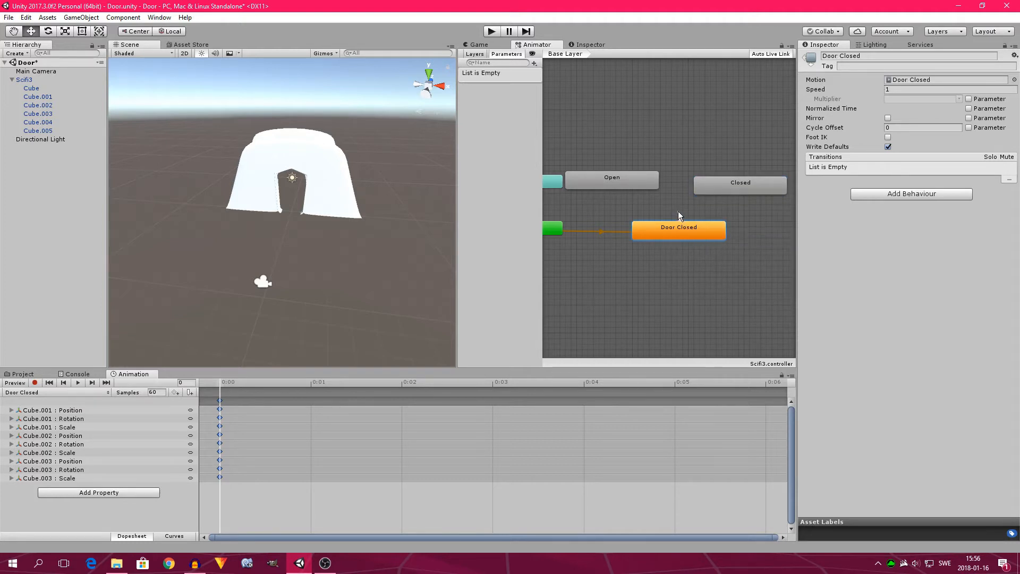
{"action": "left_click", "coordinate": [624, 178]}
{"action": "left_click", "coordinate": [649, 203]}
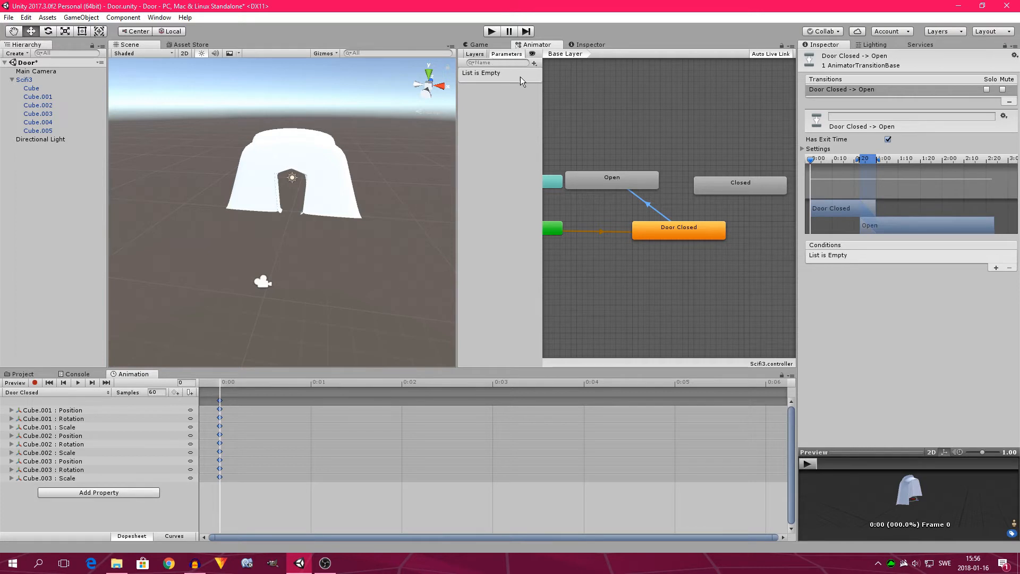
- Add a Bool parameter named Open to the Animator controller
{"action": "left_click", "coordinate": [476, 54]}
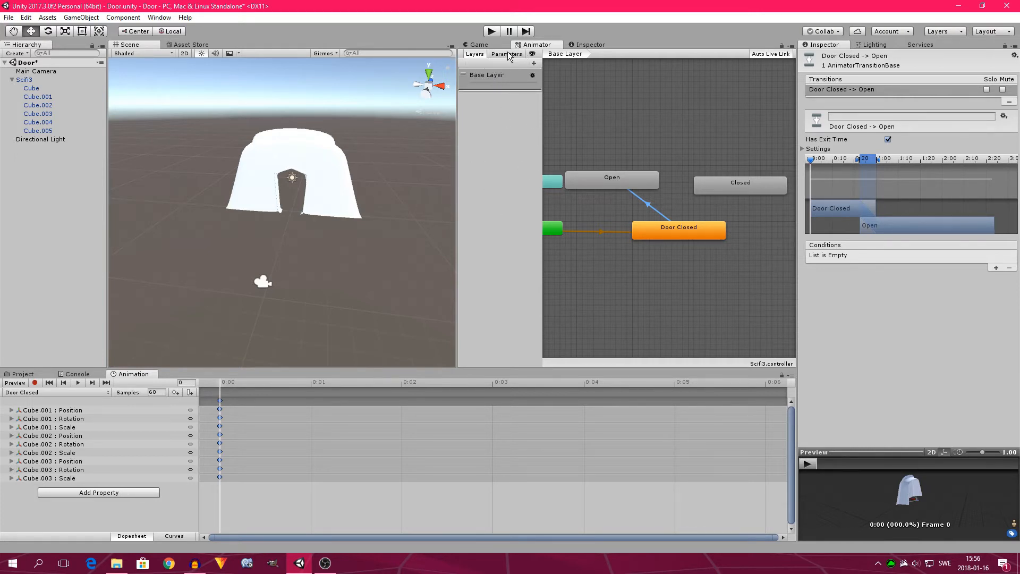
{"action": "left_click", "coordinate": [508, 54]}
{"action": "left_click", "coordinate": [535, 63]}
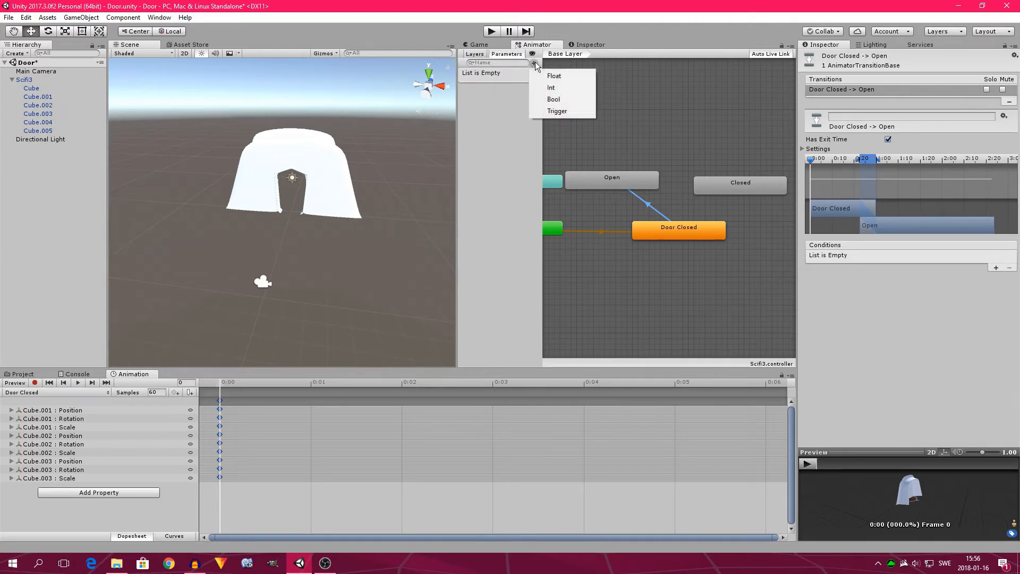
{"action": "left_click", "coordinate": [562, 100]}
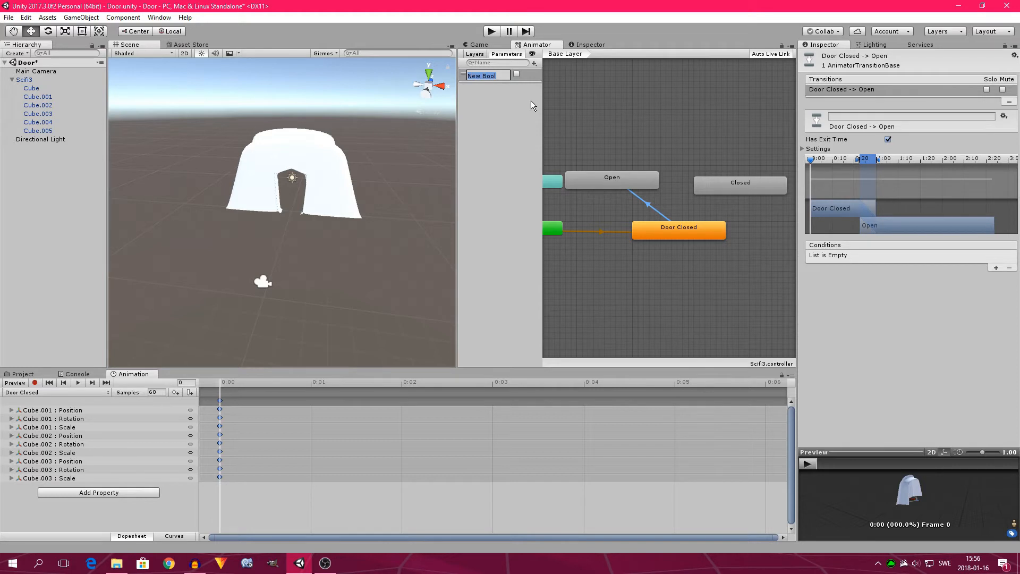
{"action": "key", "text": "BackSpace"}
{"action": "type", "text": "Open"}
{"action": "key", "text": "Return"}
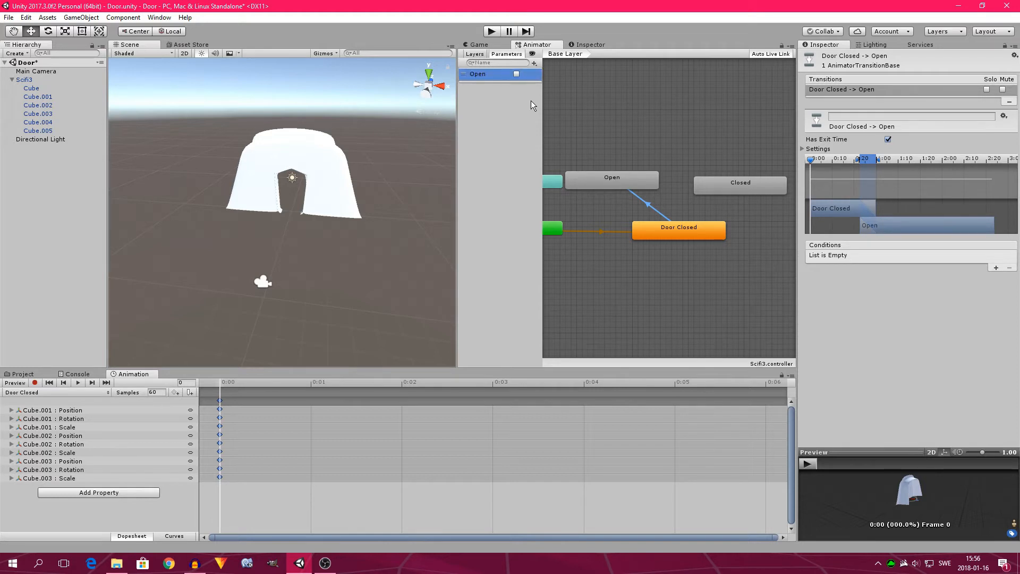
- Add the condition Open is true to the Door Closed to Open transition and disable its Has Exit Time
{"action": "left_click", "coordinate": [993, 268]}
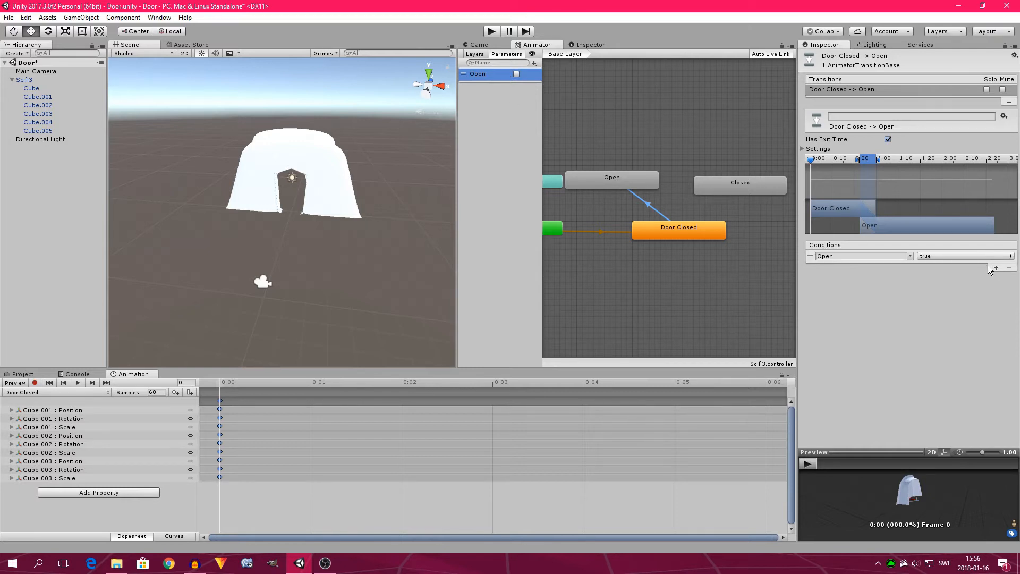
{"action": "left_click", "coordinate": [911, 256]}
{"action": "left_click", "coordinate": [930, 256]}
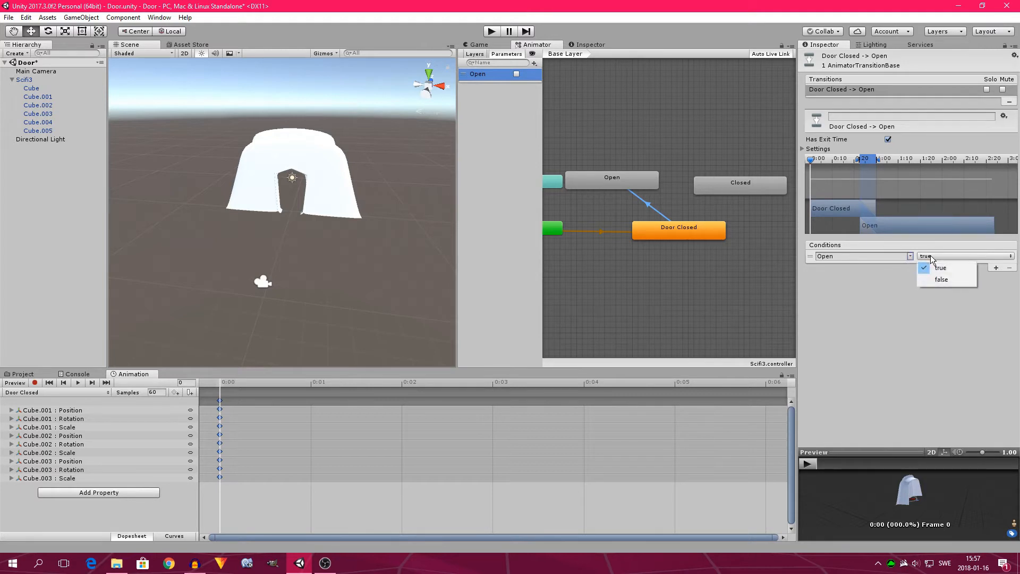
{"action": "left_click", "coordinate": [907, 276]}
{"action": "left_click", "coordinate": [933, 257]}
{"action": "left_click", "coordinate": [942, 279]}
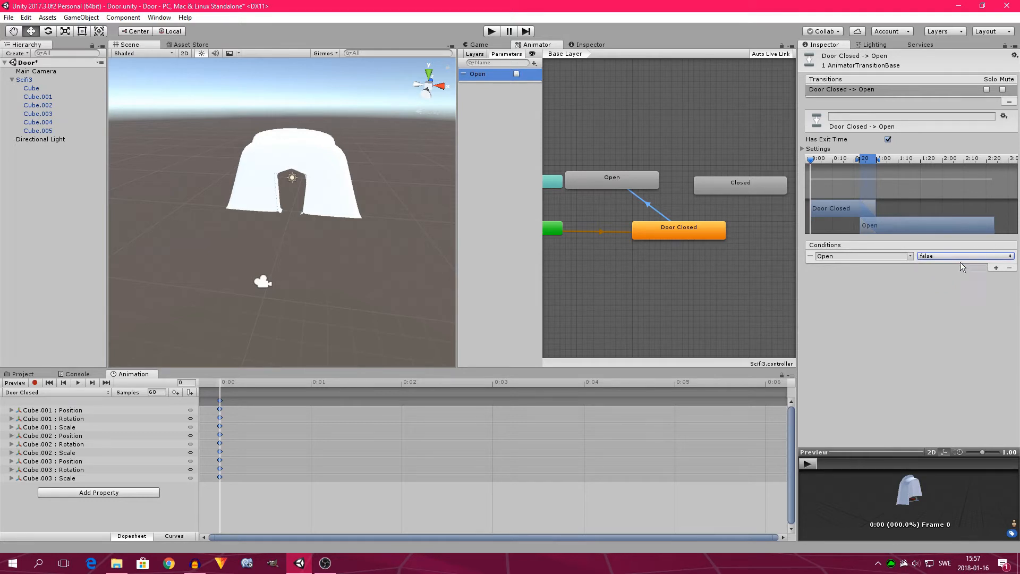
{"action": "left_click", "coordinate": [929, 256]}
{"action": "left_click", "coordinate": [929, 267]}
{"action": "left_click", "coordinate": [888, 140]}
- Create a transition from the Open state to the Closed state
{"action": "left_click", "coordinate": [671, 231]}
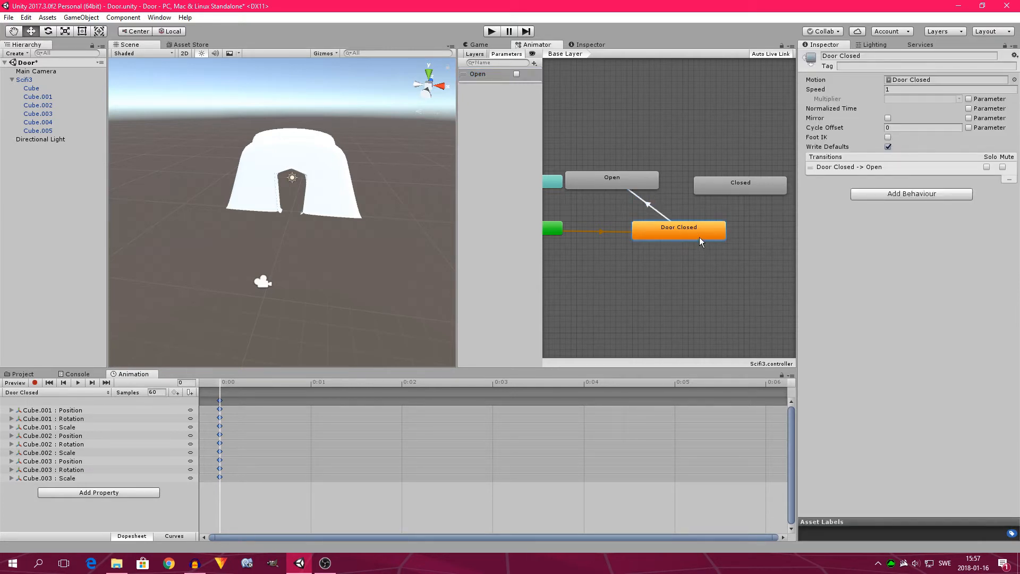
{"action": "right_click", "coordinate": [626, 179]}
{"action": "left_click", "coordinate": [646, 185]}
{"action": "left_click", "coordinate": [723, 189]}
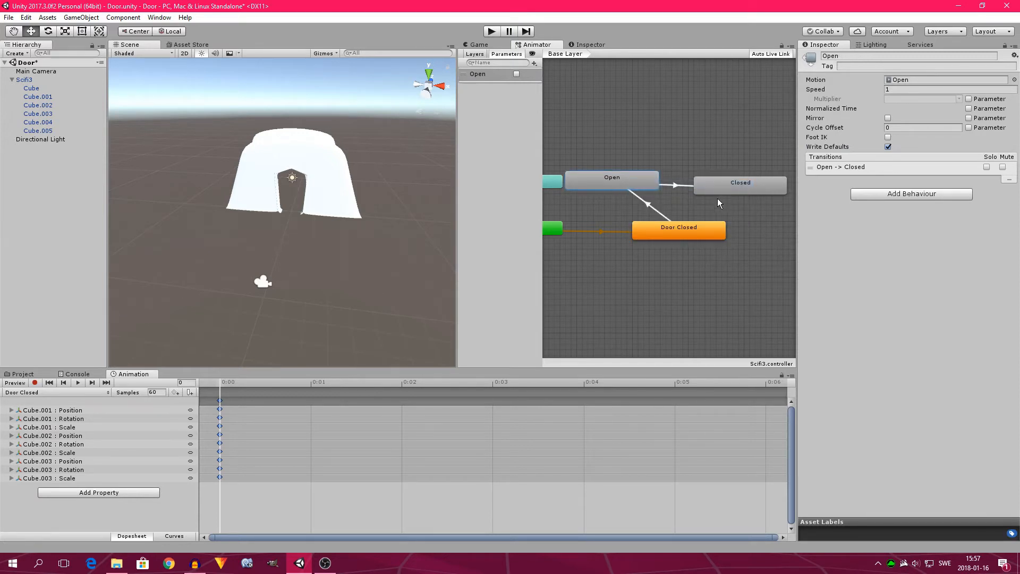
- Create a transition from the Closed state to Door Closed
{"action": "left_click", "coordinate": [719, 195]}
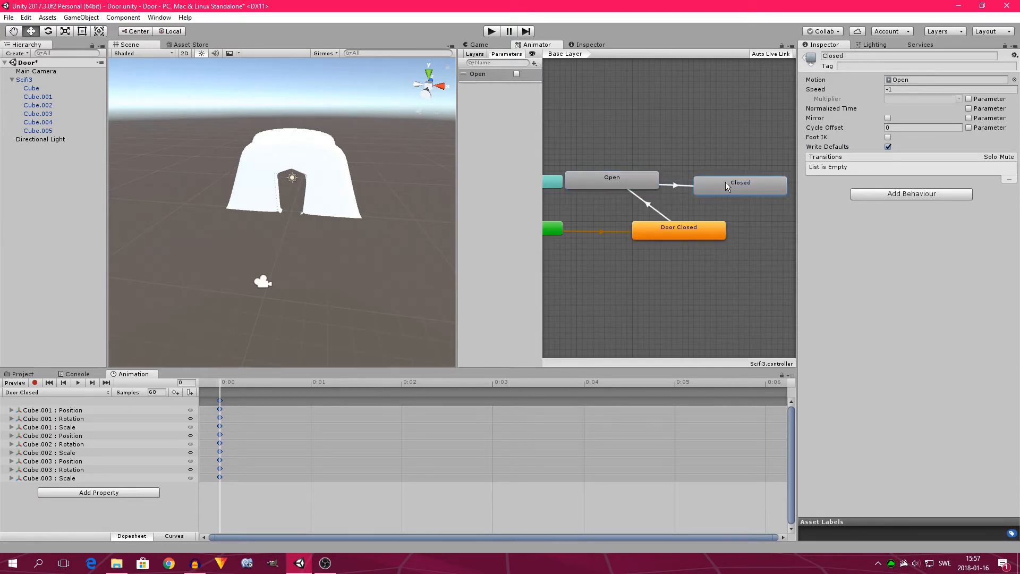
{"action": "right_click", "coordinate": [728, 184]}
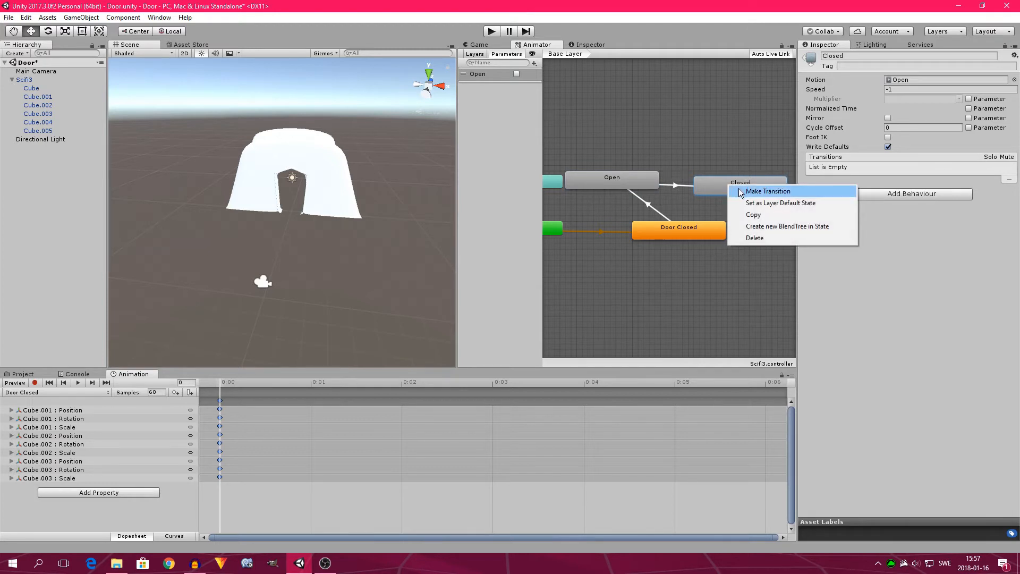
{"action": "left_click", "coordinate": [738, 190]}
{"action": "left_click", "coordinate": [691, 230]}
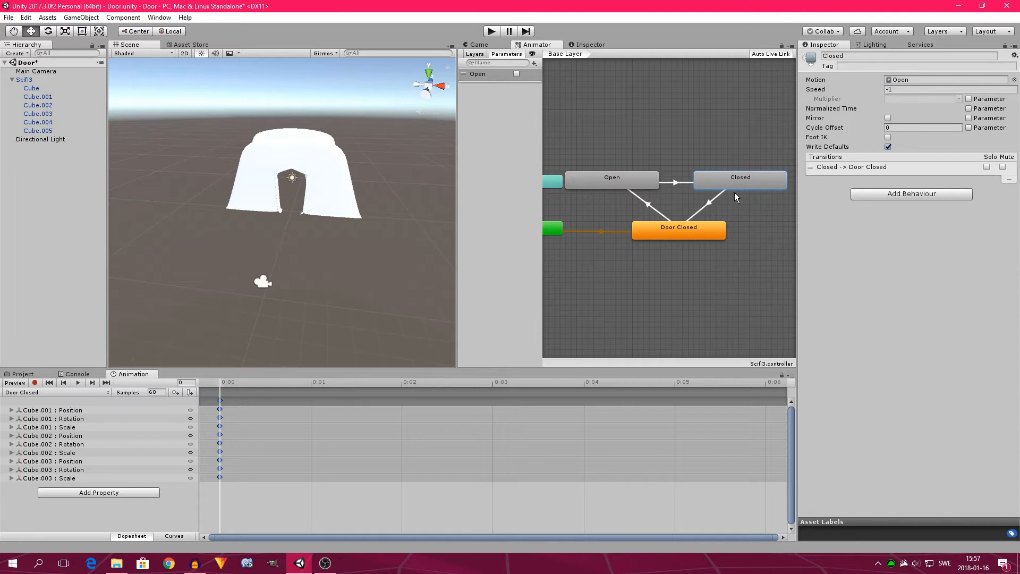
- Rename the Closed state to Close
{"action": "left_click", "coordinate": [850, 55]}
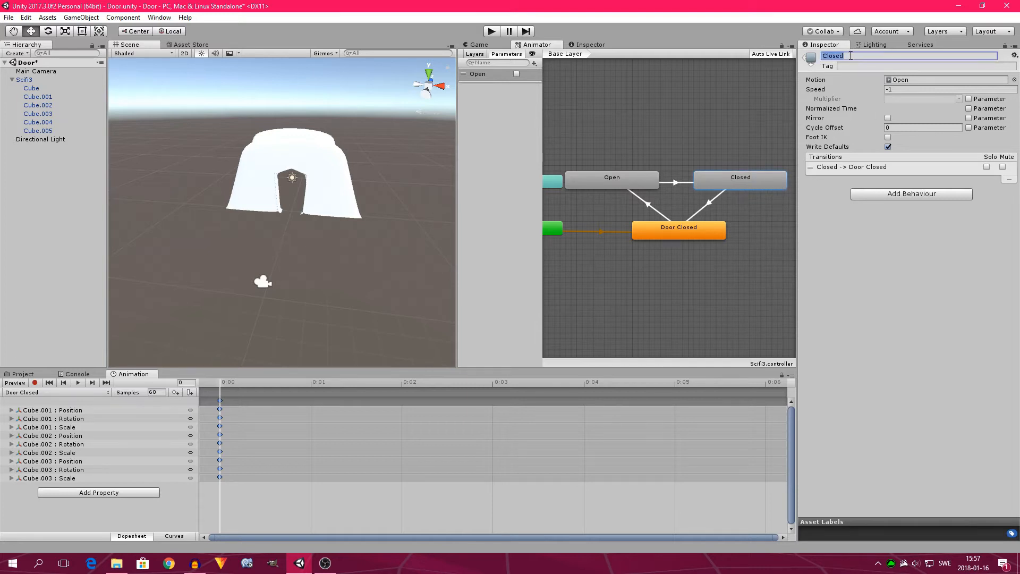
{"action": "type", "text": "Close"}
{"action": "key", "text": "Return"}
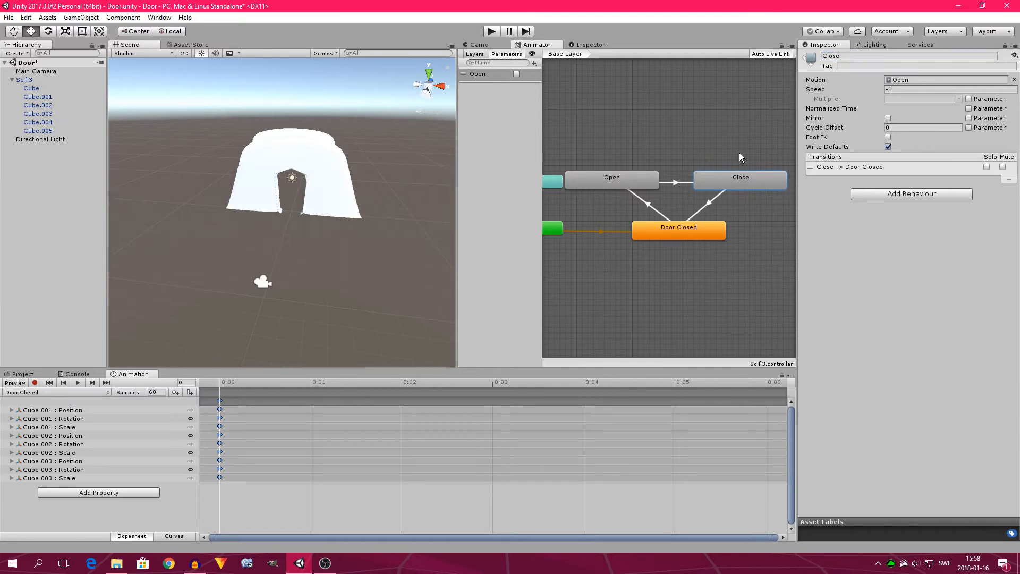
- Add the condition Open is false to the Open to Close transition, then select the Close to Door Closed transition
{"action": "left_click", "coordinate": [674, 182]}
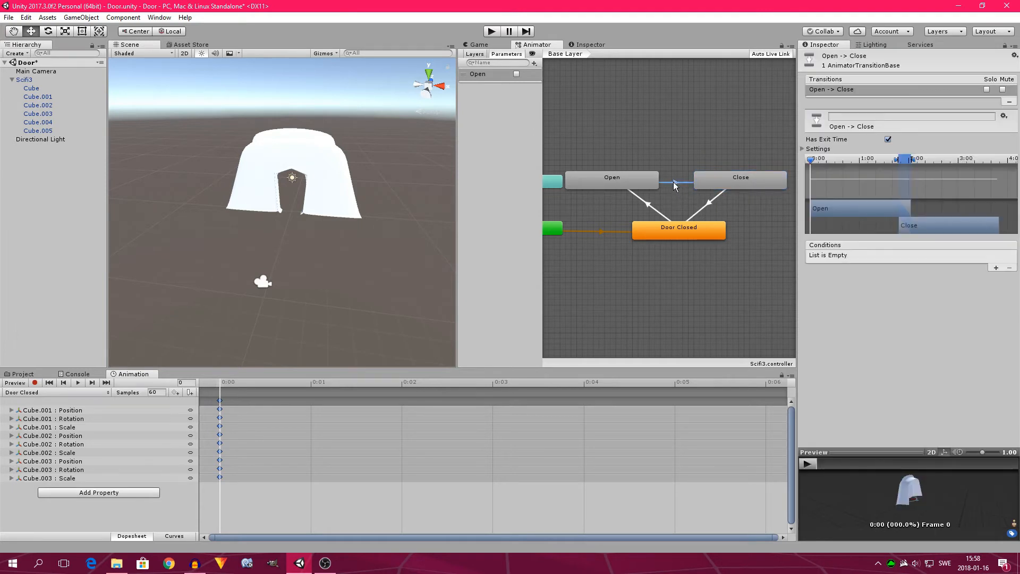
{"action": "left_click", "coordinate": [996, 267]}
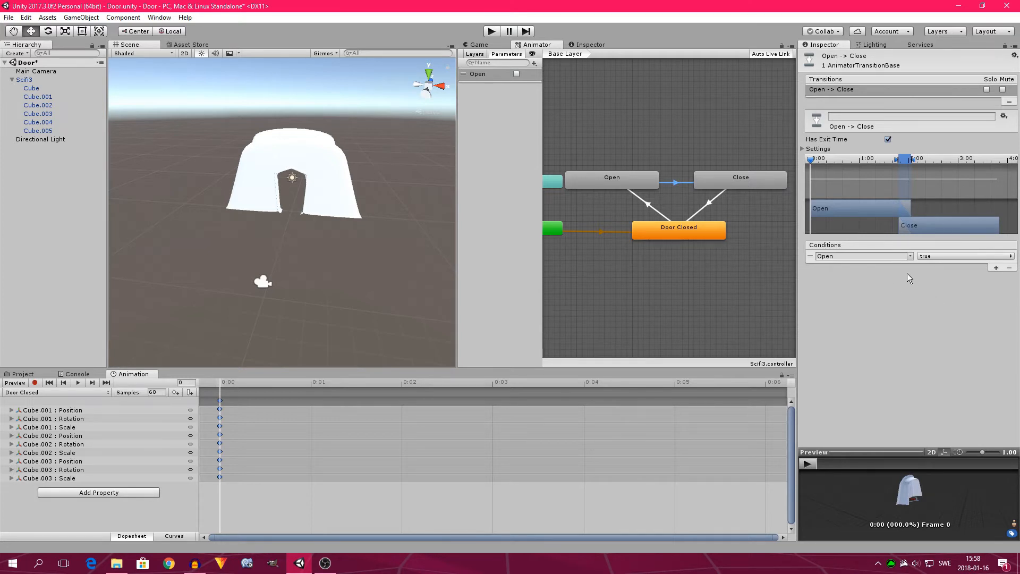
{"action": "left_click", "coordinate": [935, 258]}
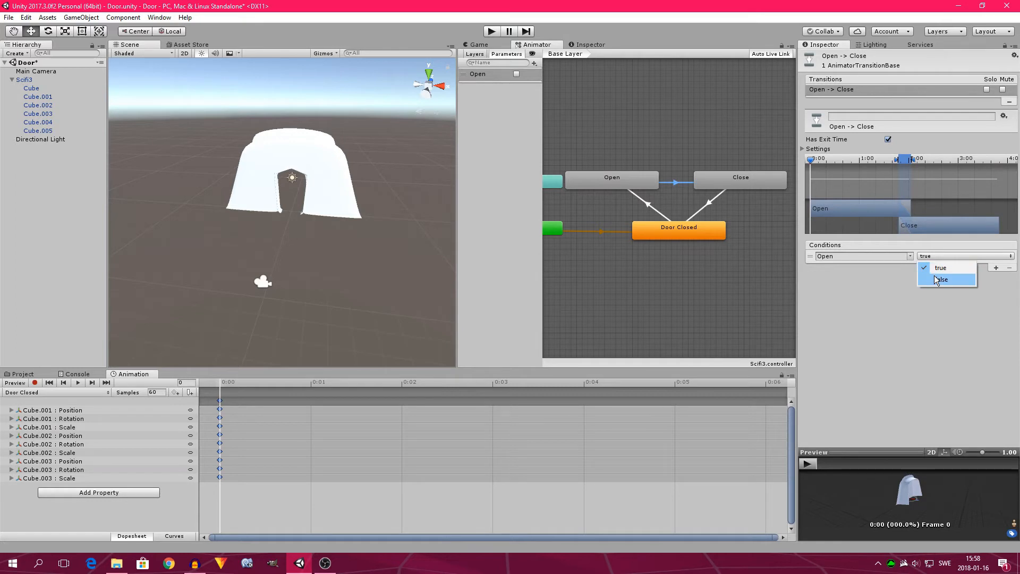
{"action": "left_click", "coordinate": [936, 278]}
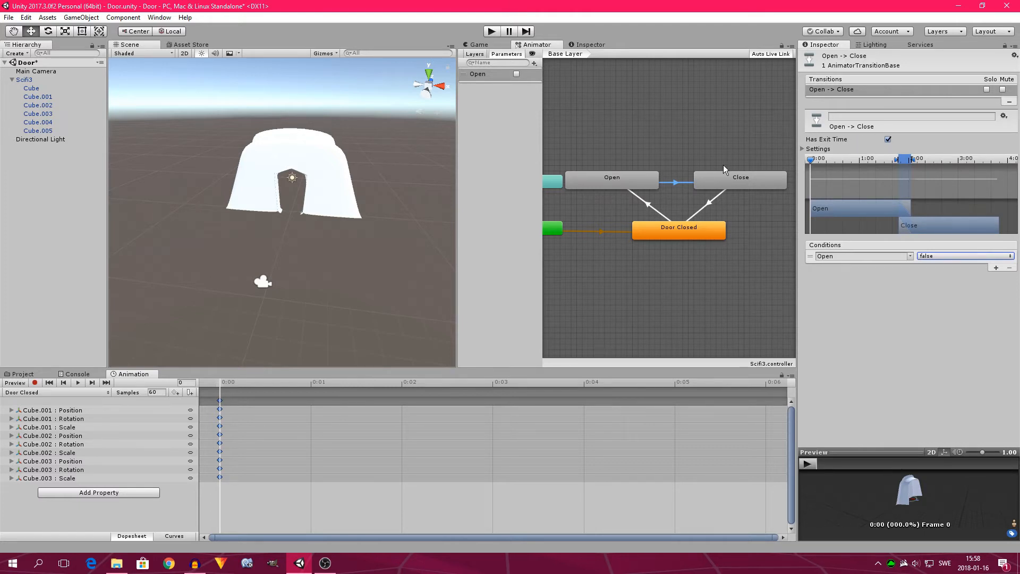
{"action": "left_click", "coordinate": [709, 204]}
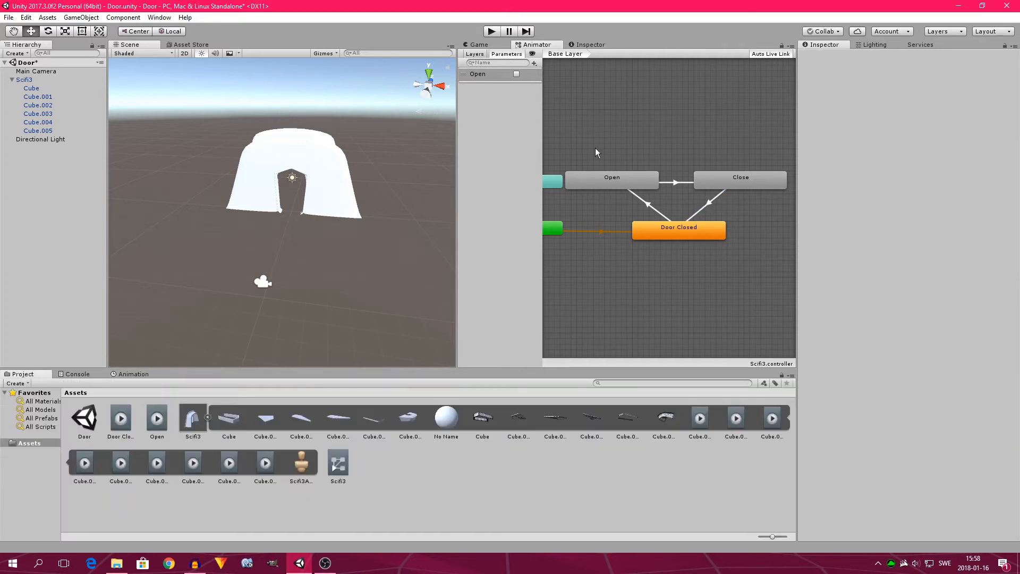
- Dock the Animator beside the Scene view, test the door in Play mode with the Open parameter enabled, and stop playback
{"action": "left_click_drag", "start_coordinate": [518, 44], "coordinate": [188, 46]}
{"action": "left_click", "coordinate": [491, 32]}
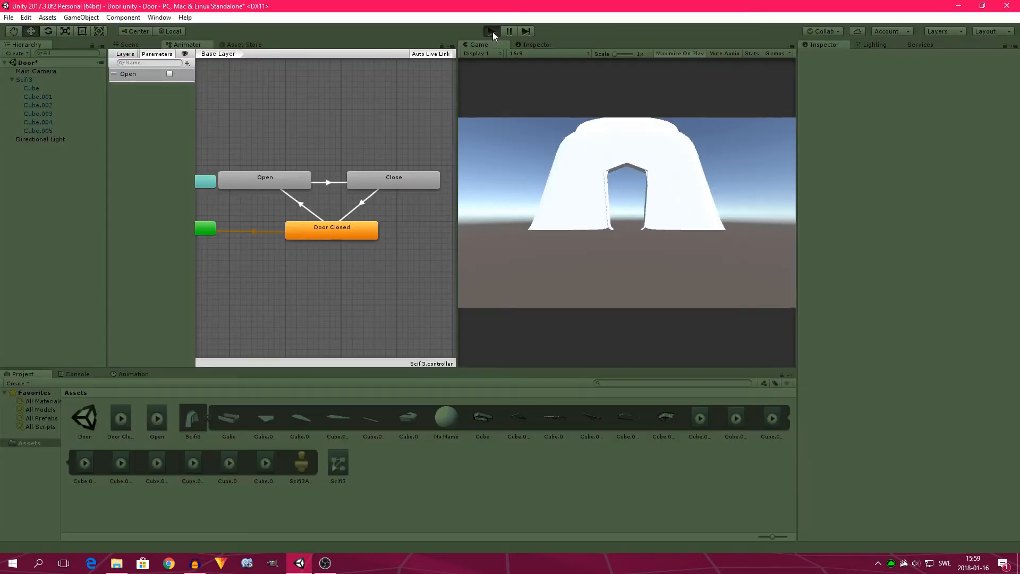
{"action": "left_click", "coordinate": [171, 74]}
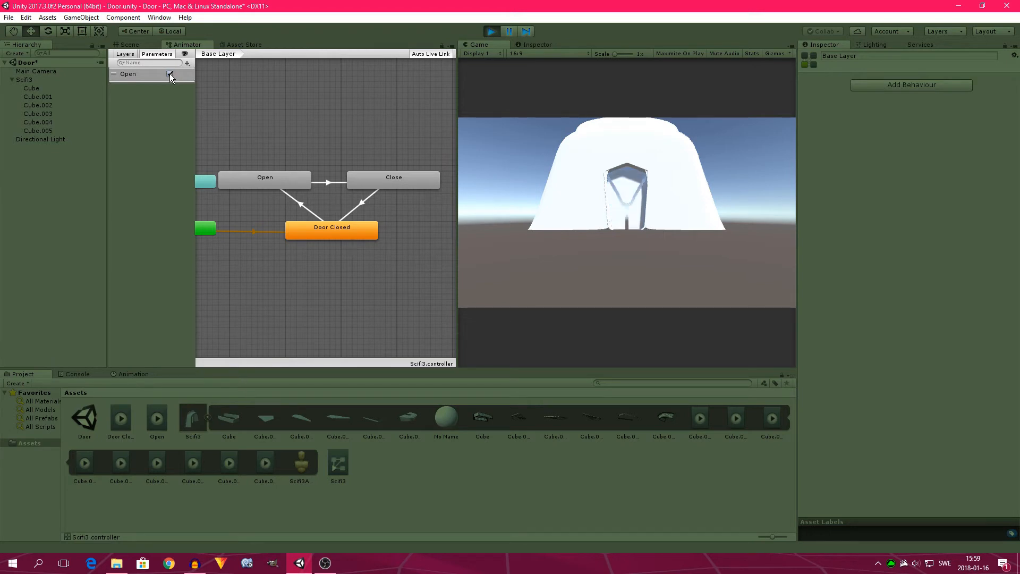
{"action": "left_click", "coordinate": [493, 31]}
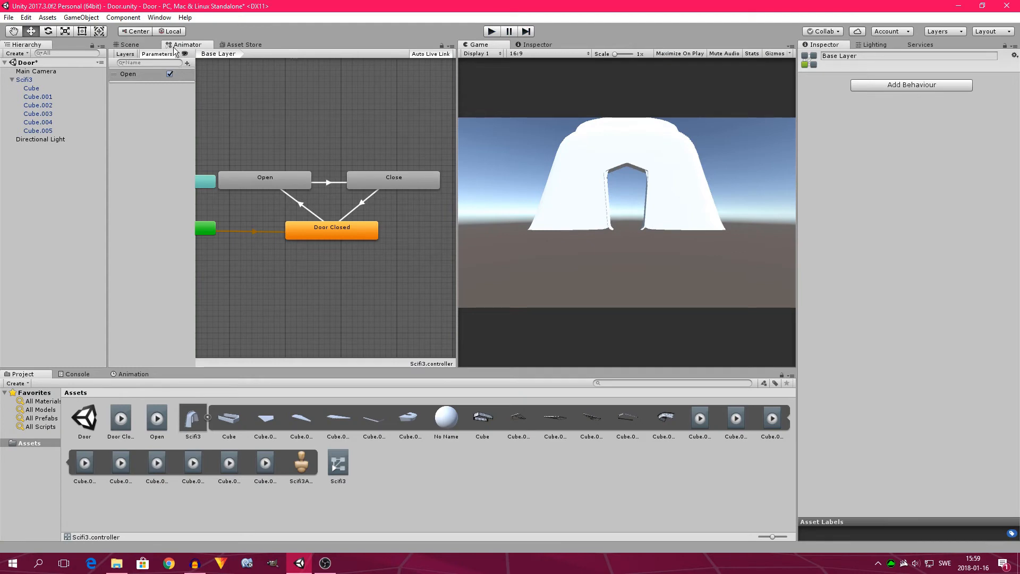
- Dock the Animator back beside the Game view and turn off Loop Time for the Open animation clip
{"action": "left_click_drag", "start_coordinate": [187, 44], "coordinate": [521, 37]}
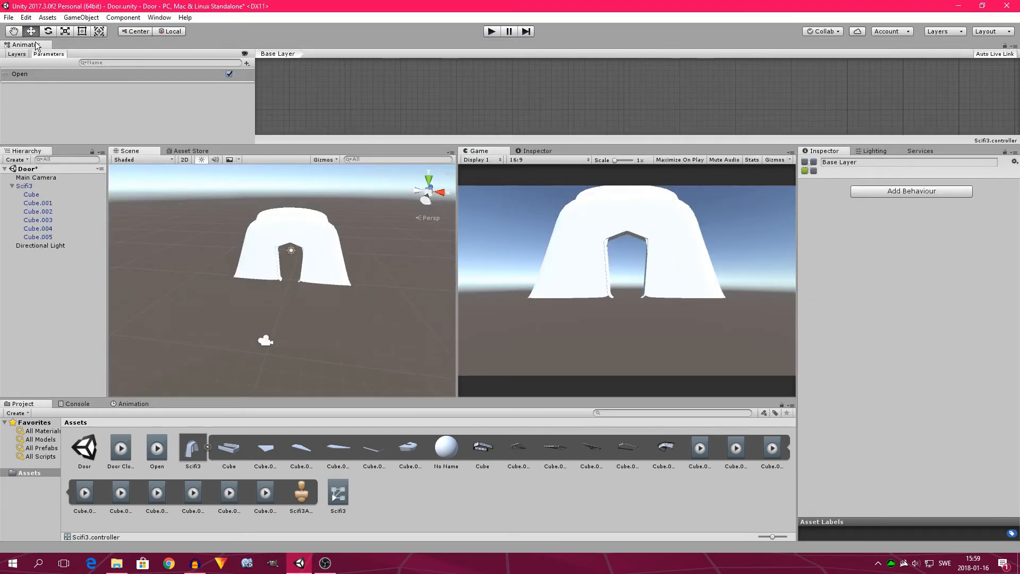
{"action": "left_click_drag", "start_coordinate": [33, 45], "coordinate": [519, 151]}
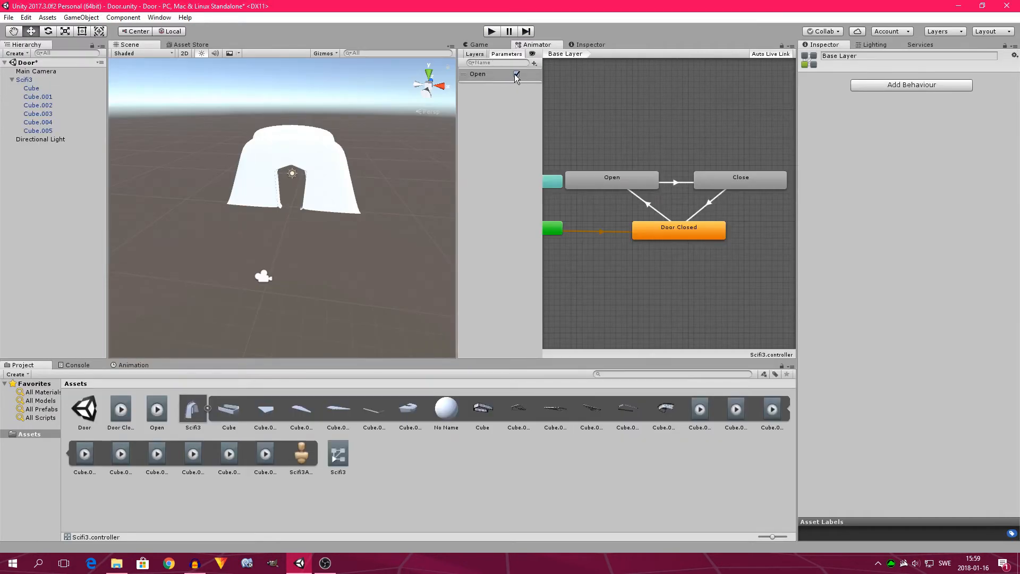
{"action": "left_click", "coordinate": [158, 411]}
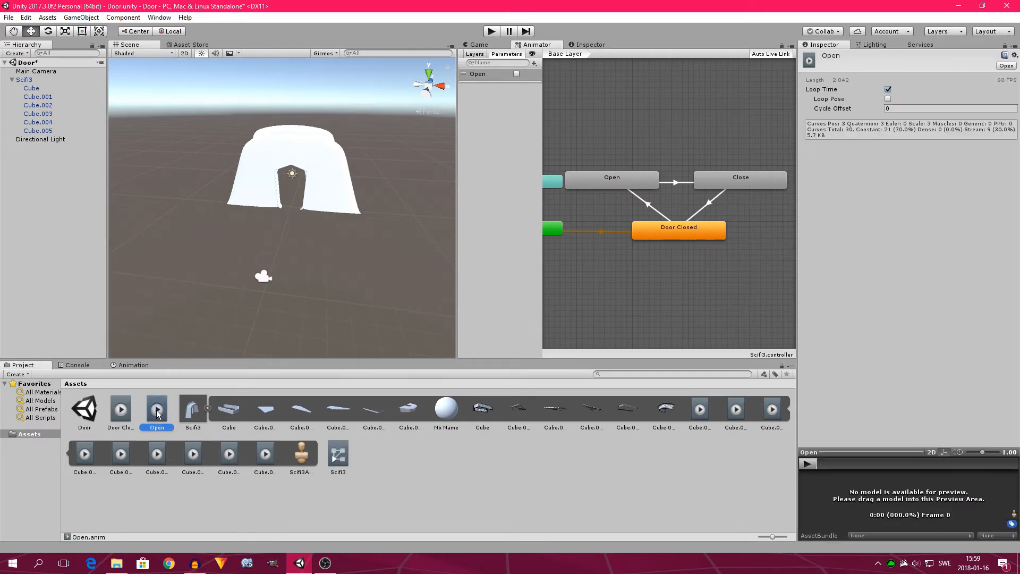
{"action": "left_click", "coordinate": [889, 89]}
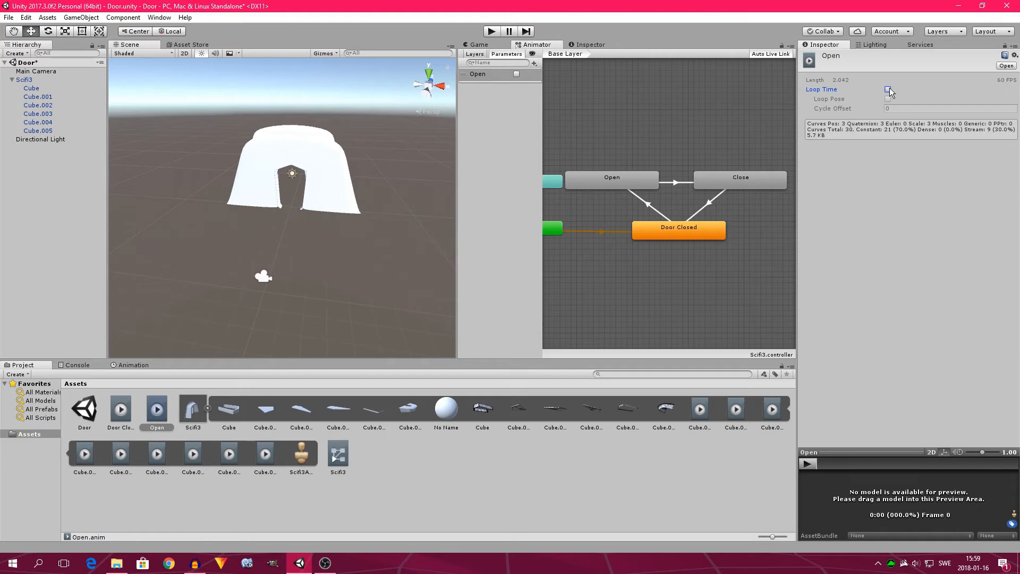
- Dock the Animator beside the Scene view and test the door in Play mode by toggling the Open parameter
{"action": "left_click_drag", "start_coordinate": [528, 45], "coordinate": [188, 46]}
{"action": "left_click", "coordinate": [491, 32]}
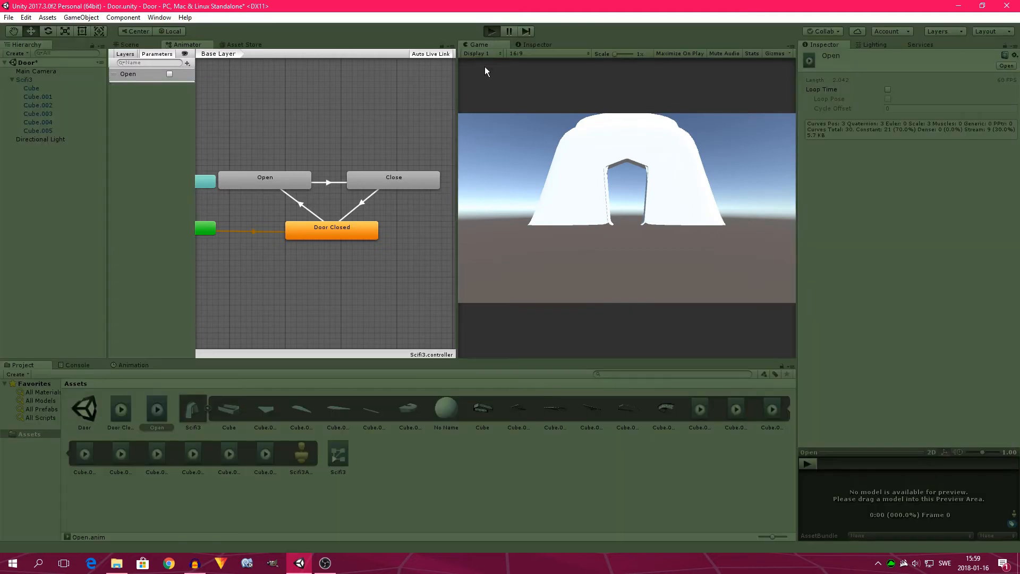
{"action": "left_click", "coordinate": [169, 75]}
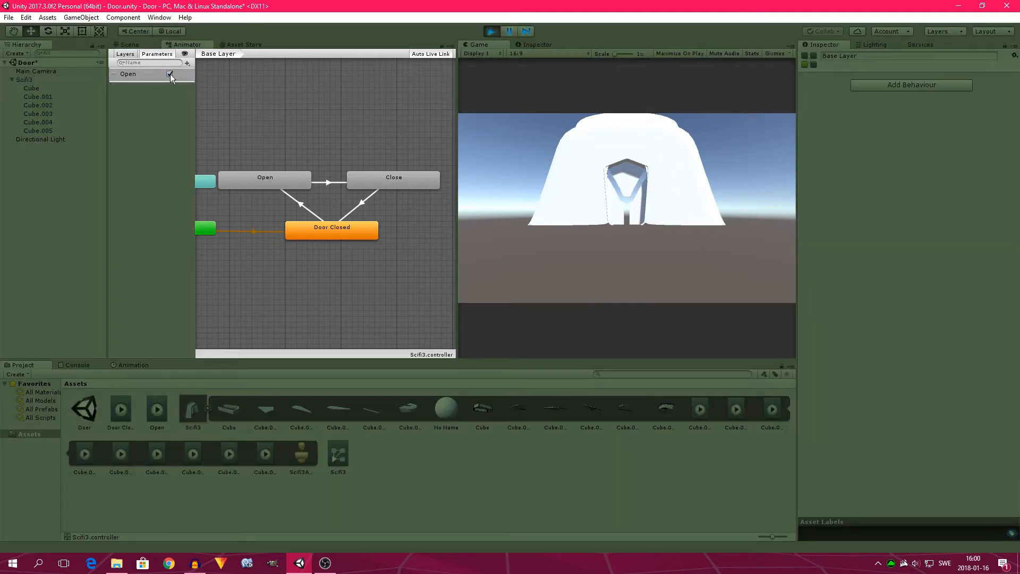
{"action": "left_click", "coordinate": [170, 74]}
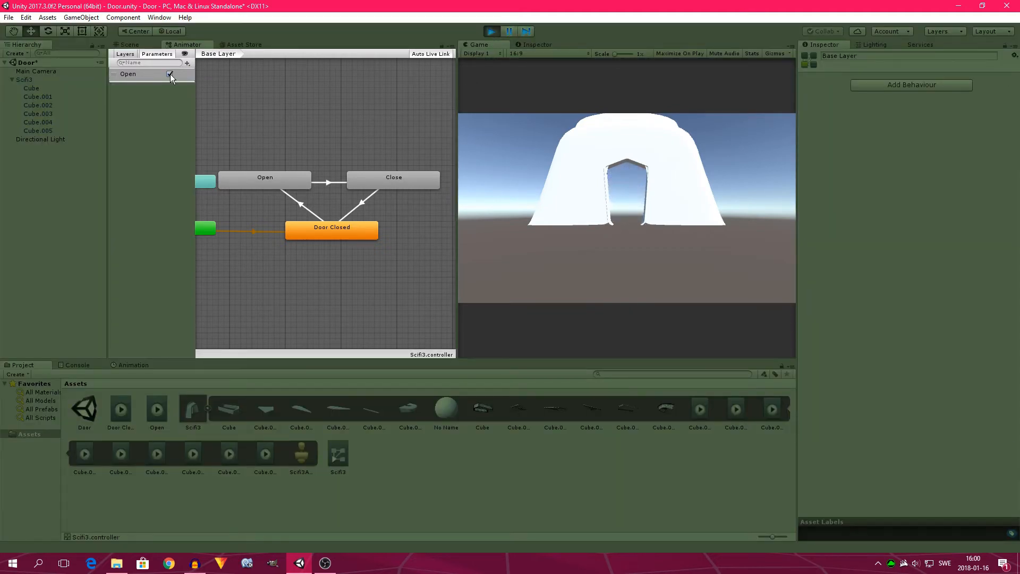
{"action": "left_click", "coordinate": [170, 74]}
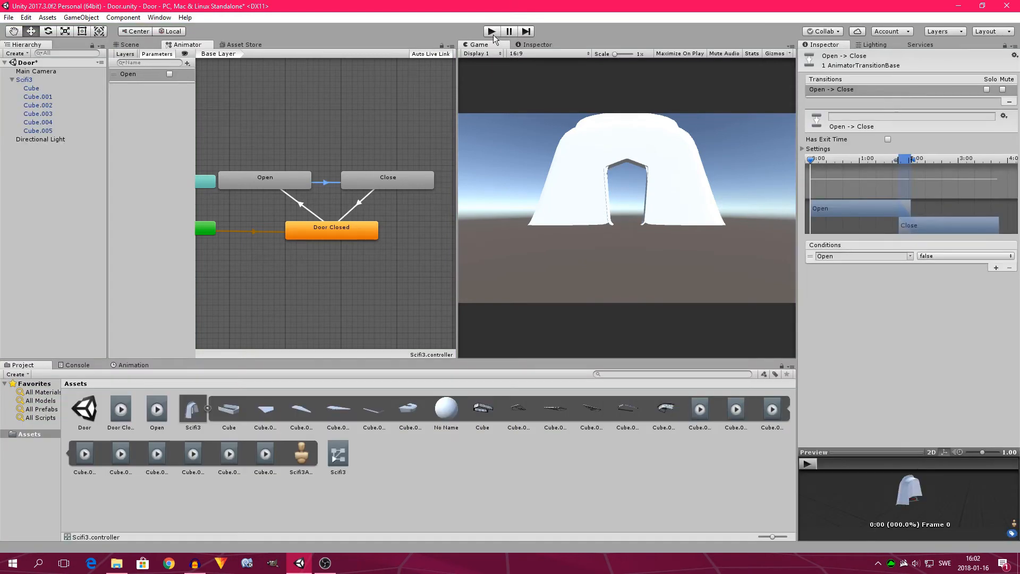
- Run the scene again, switch the Open parameter on and off to test the transitions, and stop playback
{"action": "left_click", "coordinate": [493, 32]}
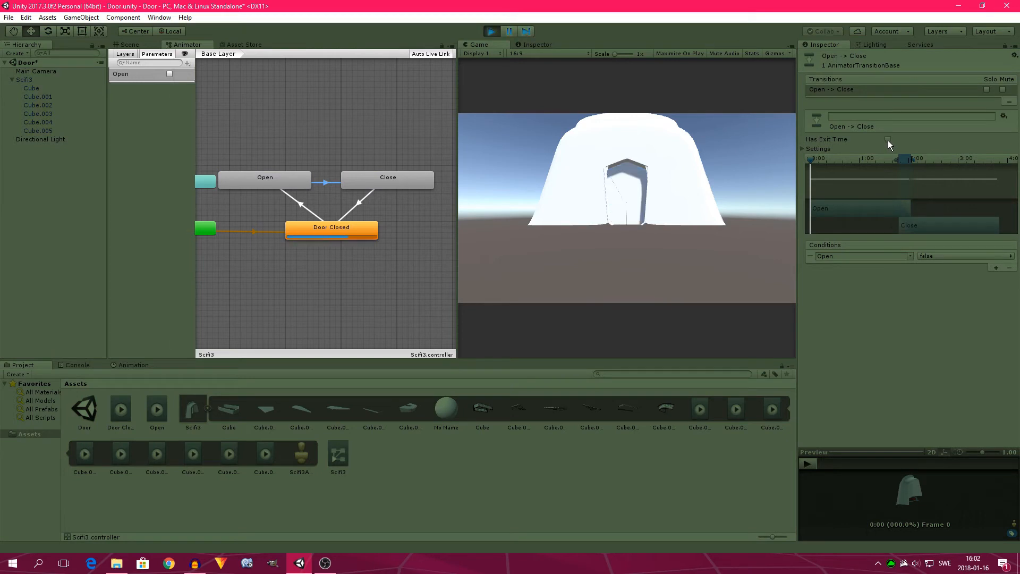
{"action": "left_click", "coordinate": [169, 75]}
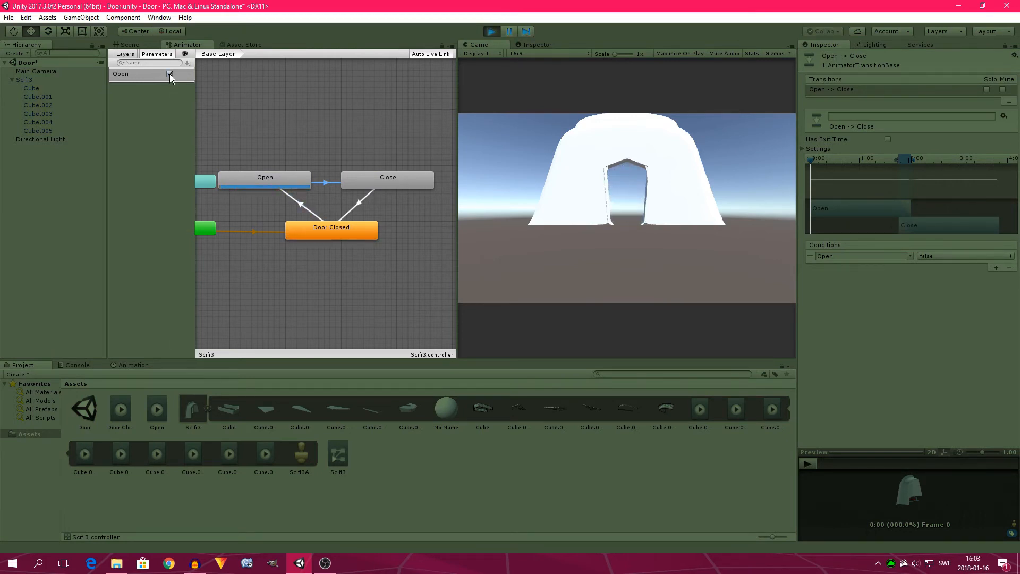
{"action": "left_click", "coordinate": [169, 75]}
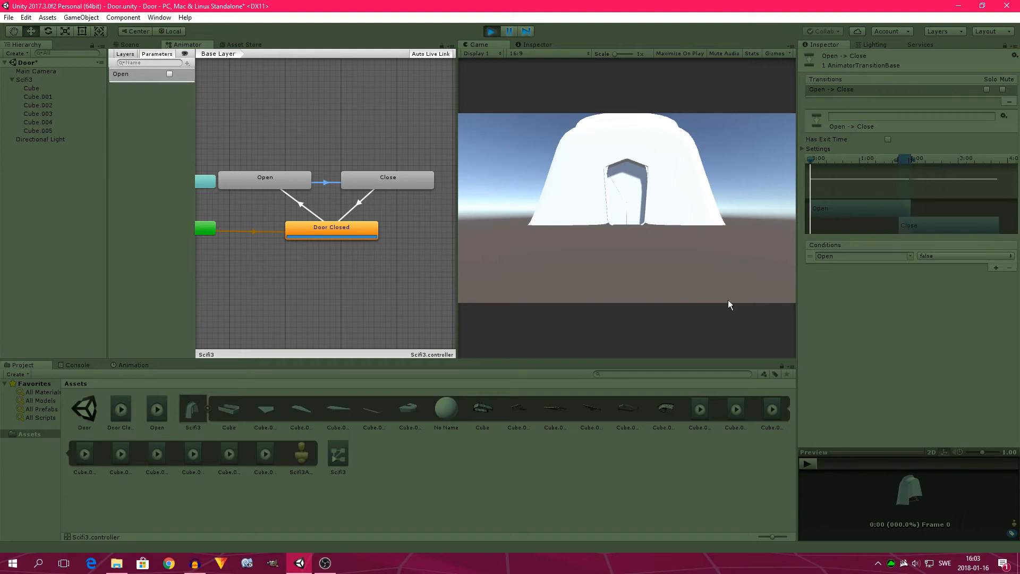
{"action": "left_click", "coordinate": [486, 33]}
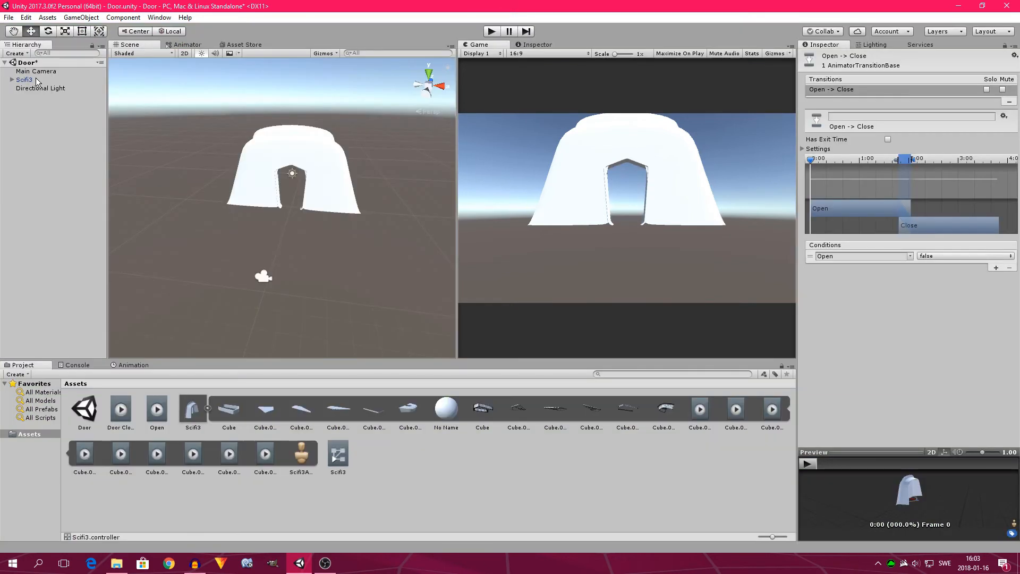
- Add a Box Collider component to the Scifi3 door object
{"action": "left_click", "coordinate": [24, 80]}
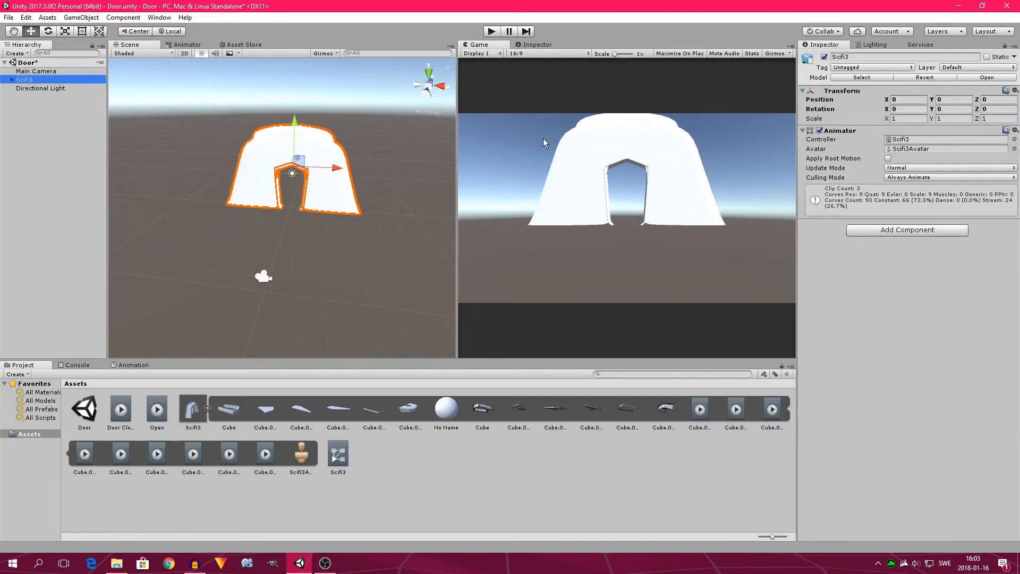
{"action": "left_click", "coordinate": [900, 231]}
{"action": "type", "text": "co"}
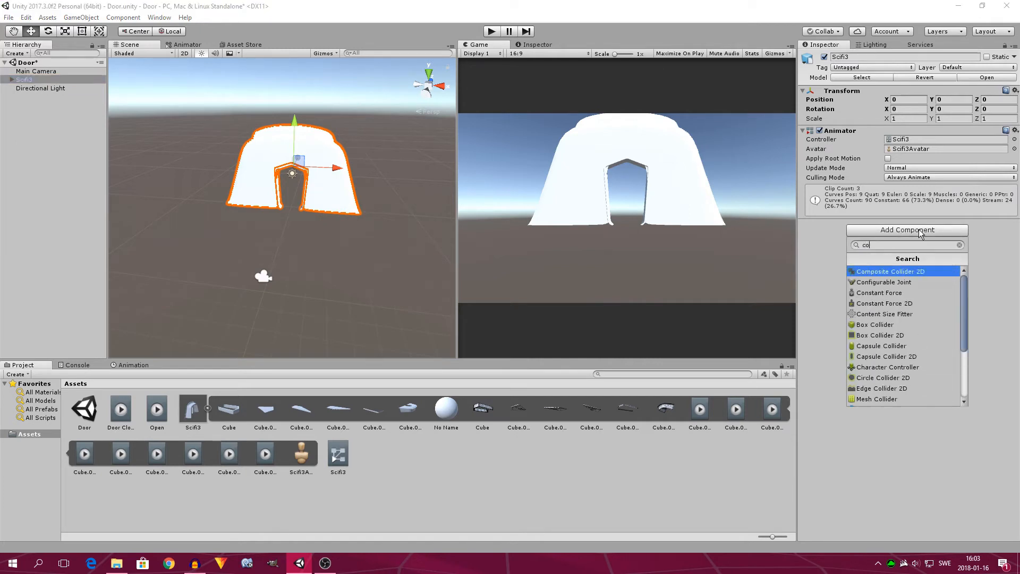
{"action": "type", "text": "lliuder"}
{"action": "key", "text": "BackSpace"}
{"action": "key", "text": "BackSpace"}
{"action": "key", "text": "BackSpace"}
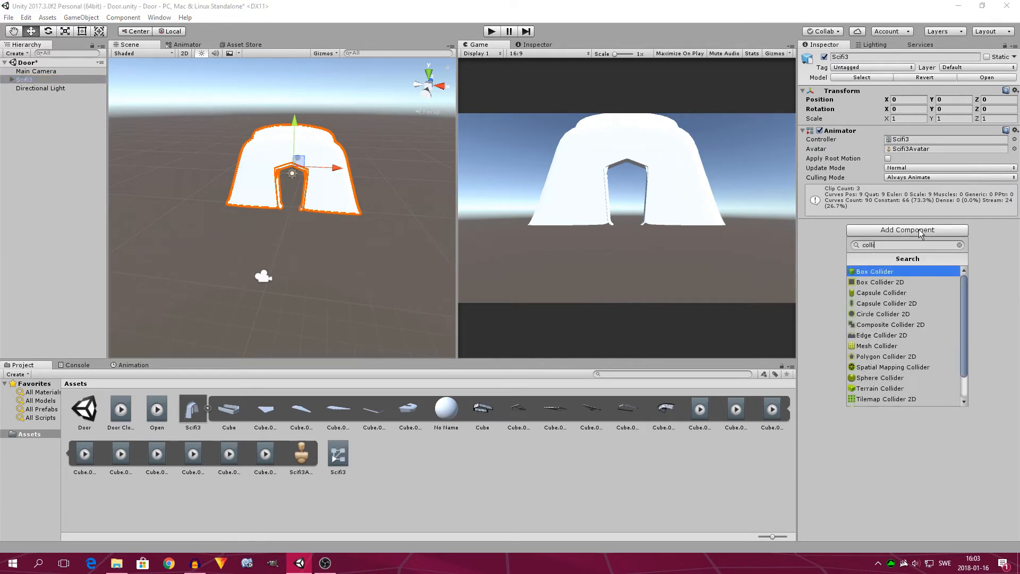
{"action": "type", "text": "der"}
{"action": "left_click", "coordinate": [902, 272]}
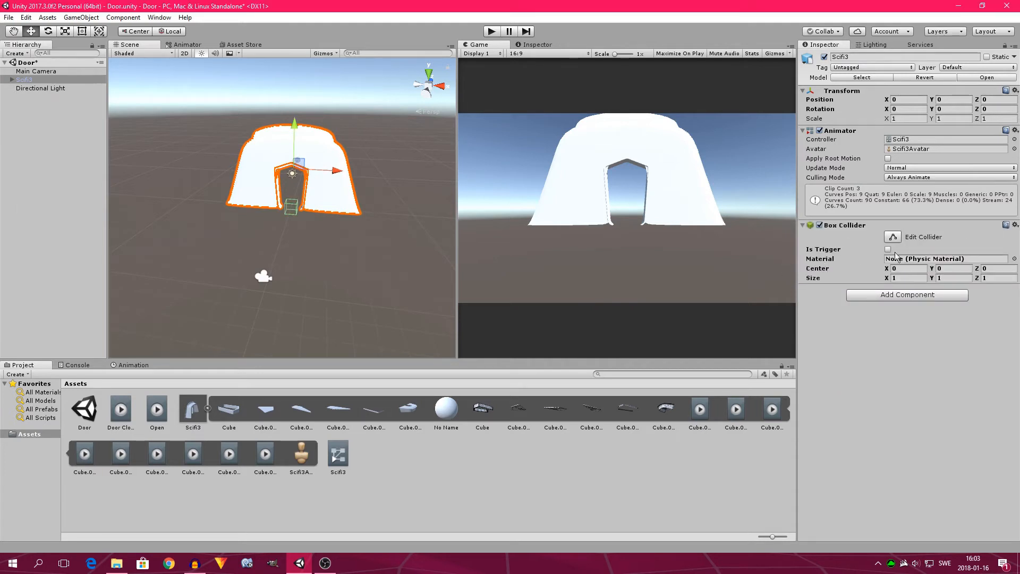
- Set the Box Collider's center Y to about 1.7 and its size to about 5.17 by 3.96 by 12.51
{"action": "left_click", "coordinate": [937, 278]}
{"action": "left_click_drag", "start_coordinate": [931, 269], "coordinate": [984, 280]}
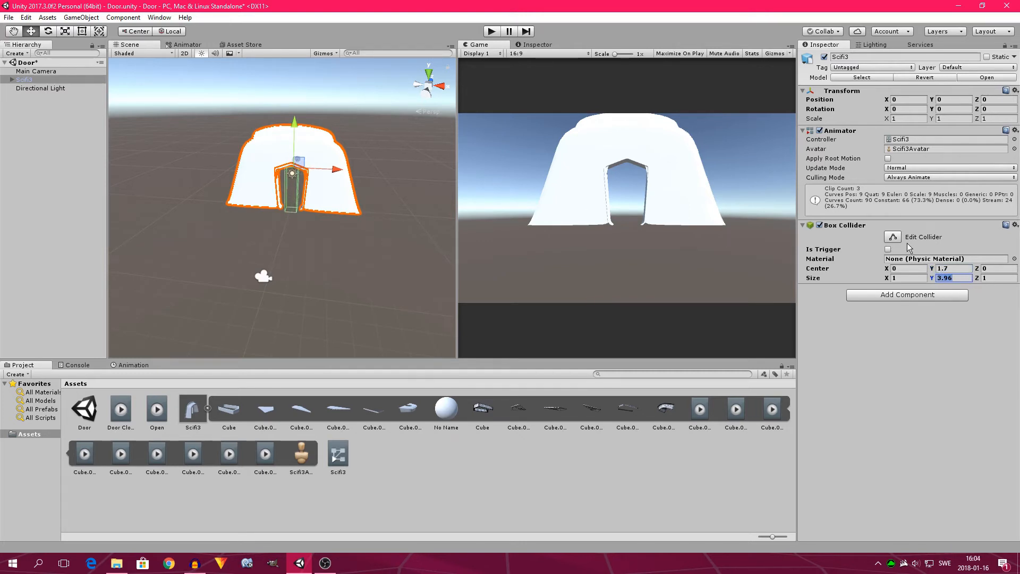
{"action": "left_click_drag", "start_coordinate": [889, 279], "coordinate": [964, 272]}
{"action": "left_click", "coordinate": [13, 29]}
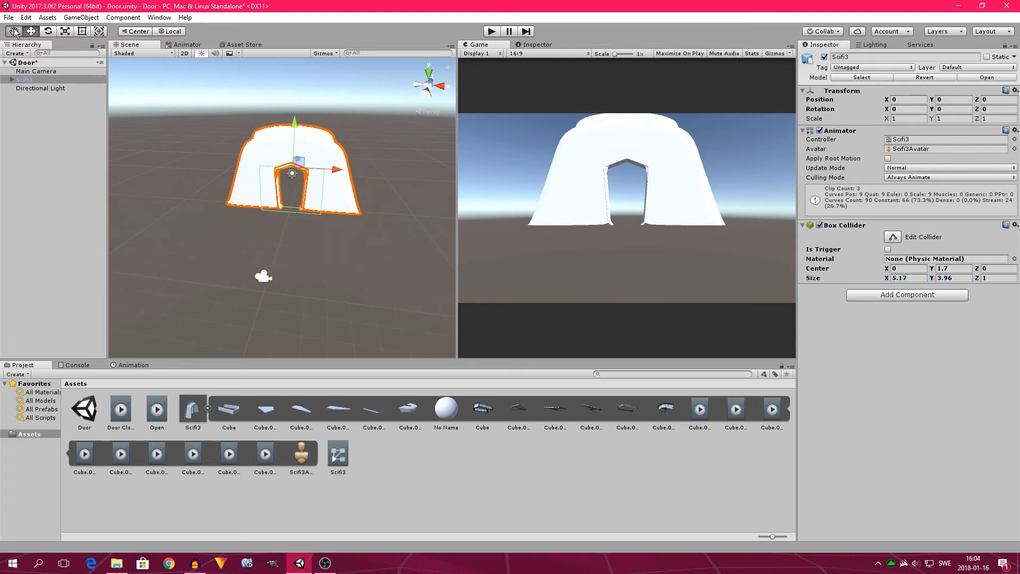
{"action": "right_click_drag", "start_coordinate": [356, 184], "coordinate": [290, 166]}
{"action": "left_click_drag", "start_coordinate": [289, 166], "coordinate": [388, 208]}
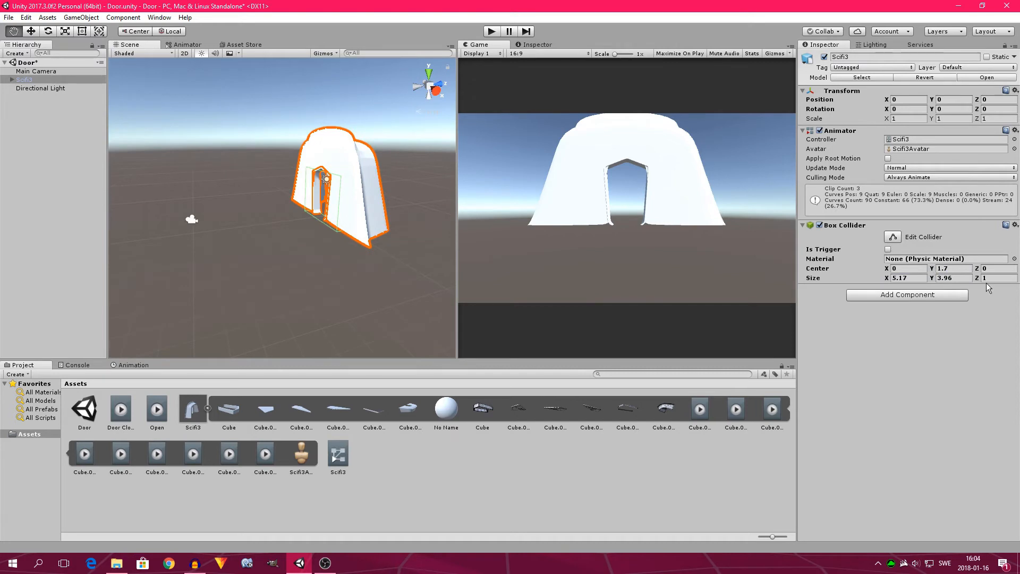
{"action": "left_click_drag", "start_coordinate": [978, 278], "coordinate": [255, 184]}
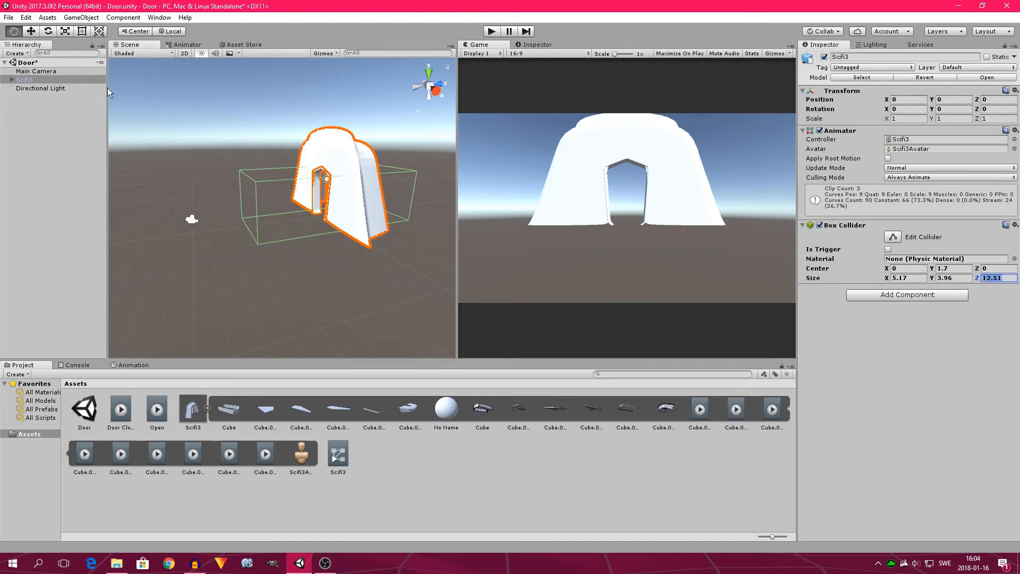
- Examine from several angles how far the Box Collider extends around the doorway
{"action": "left_click_drag", "start_coordinate": [110, 89], "coordinate": [139, 110]}
{"action": "right_click_drag", "start_coordinate": [139, 109], "coordinate": [260, 141]}
{"action": "left_click_drag", "start_coordinate": [260, 141], "coordinate": [330, 136]}
{"action": "right_click_drag", "start_coordinate": [330, 137], "coordinate": [339, 211]}
{"action": "left_click_drag", "start_coordinate": [298, 194], "coordinate": [348, 229]}
{"action": "right_click_drag", "start_coordinate": [256, 254], "coordinate": [335, 265]}
{"action": "left_click_drag", "start_coordinate": [302, 294], "coordinate": [346, 275]}
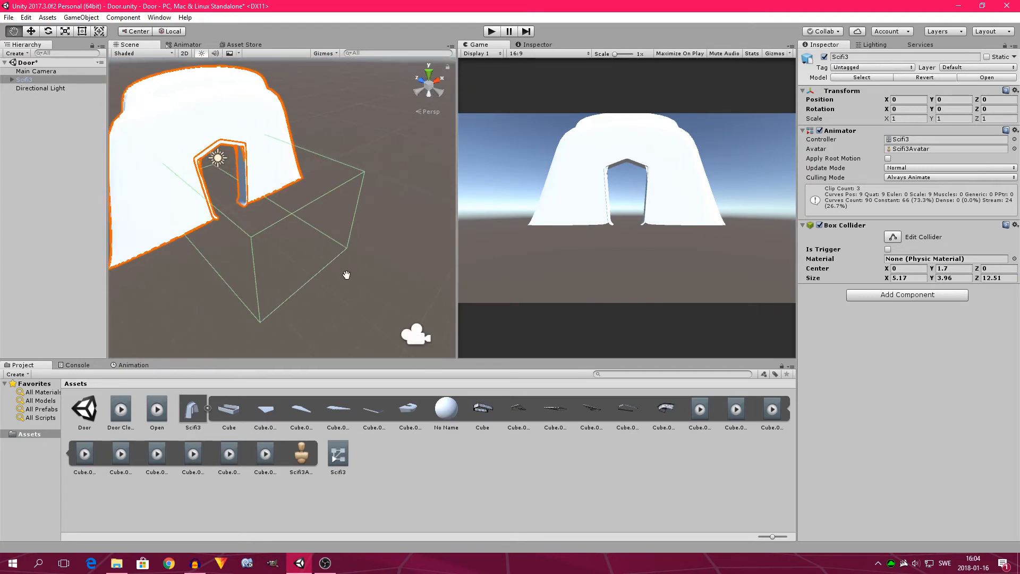
{"action": "right_click_drag", "start_coordinate": [346, 274], "coordinate": [337, 238]}
{"action": "left_click_drag", "start_coordinate": [327, 310], "coordinate": [334, 238]}
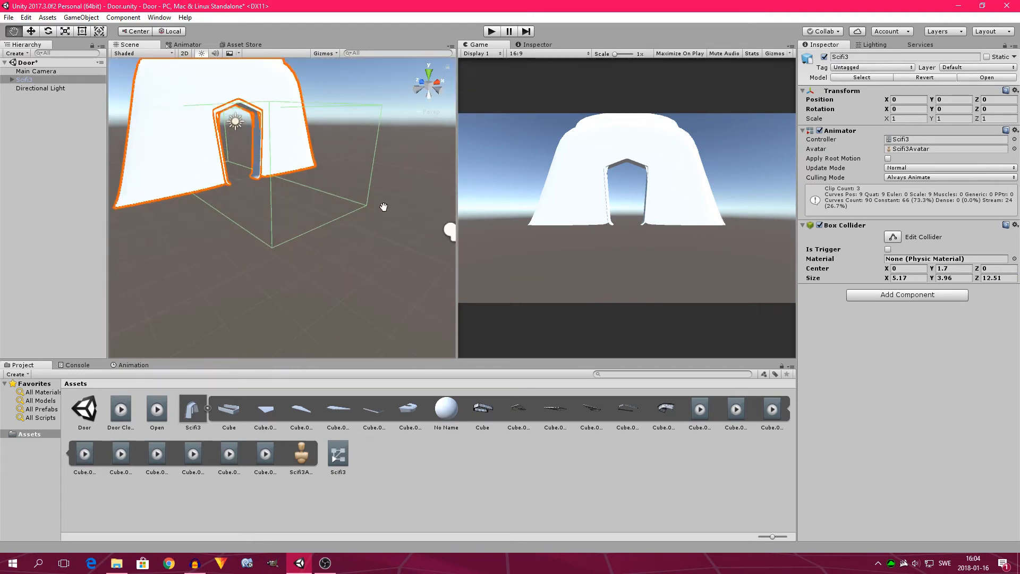
{"action": "right_click_drag", "start_coordinate": [384, 206], "coordinate": [322, 191]}
{"action": "left_click_drag", "start_coordinate": [325, 189], "coordinate": [274, 198]}
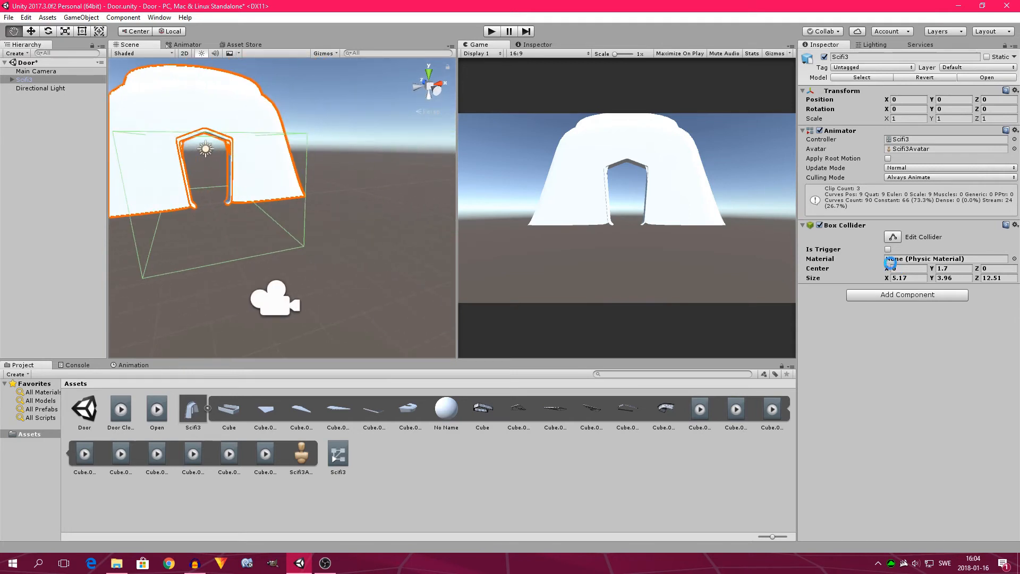
- Turn on Is Trigger for the door's Box Collider
{"action": "left_click", "coordinate": [888, 250]}
{"action": "left_click_drag", "start_coordinate": [185, 167], "coordinate": [227, 175]}
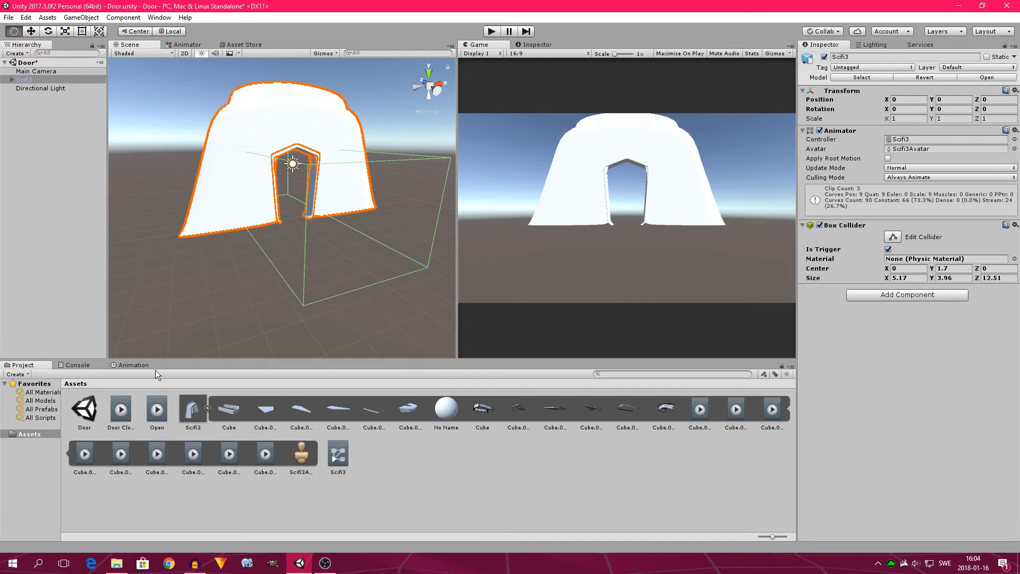
- Import the Characters standard asset package into the project
{"action": "left_click", "coordinate": [47, 17]}
{"action": "mouse_move", "coordinate": [112, 107]}
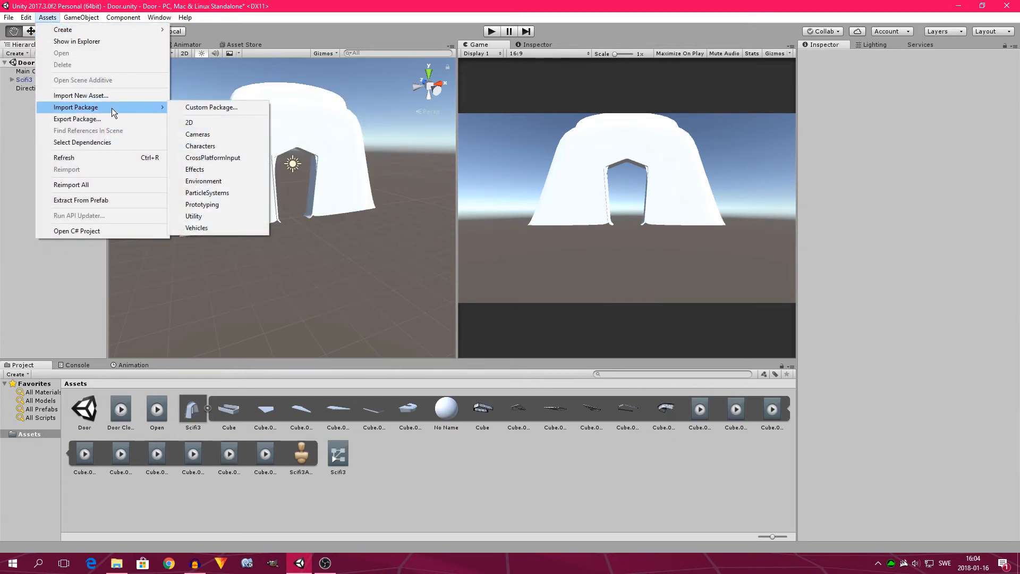
{"action": "left_click", "coordinate": [219, 145]}
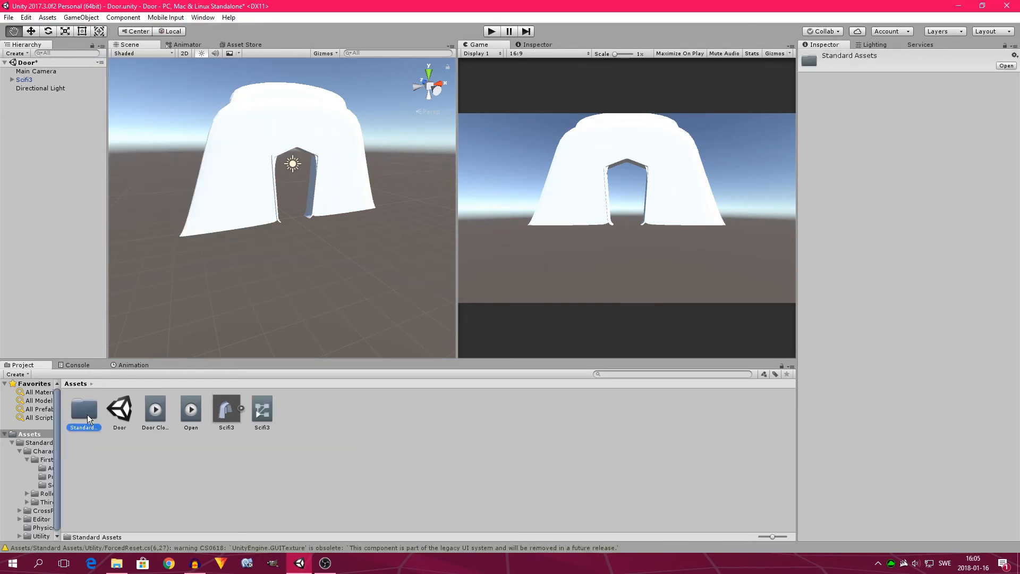
- Place the RigidBodyFPSController prefab from the FirstPersonCharacter Prefabs folder in the scene in front of the door
{"action": "double_click", "coordinate": [83, 410]}
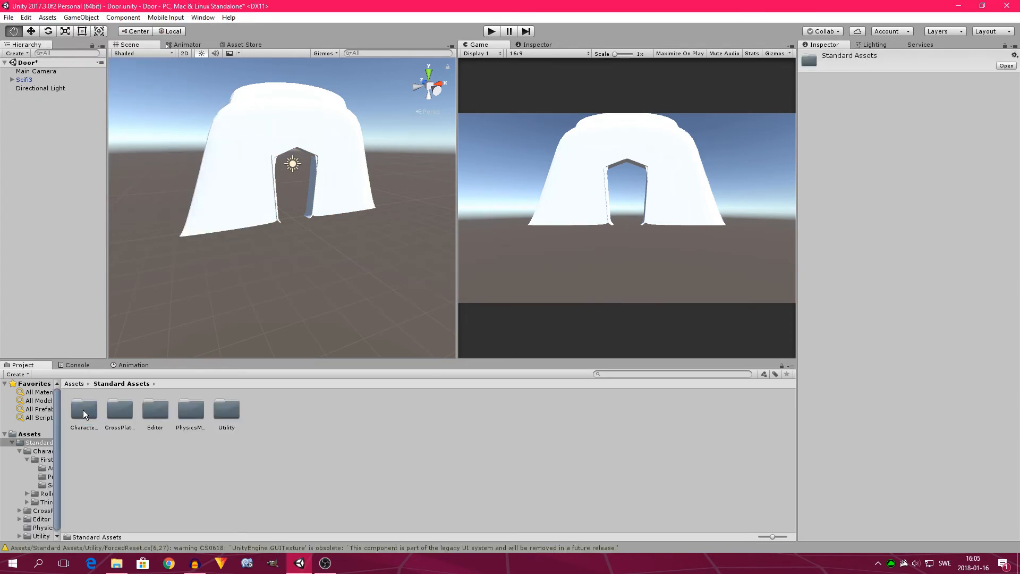
{"action": "double_click", "coordinate": [84, 409]}
{"action": "left_click", "coordinate": [84, 409]}
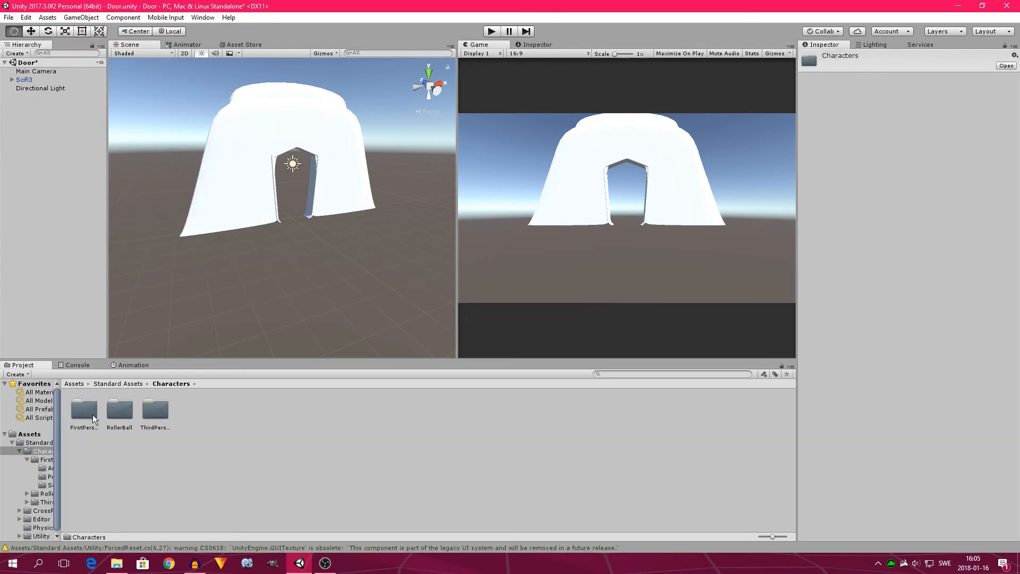
{"action": "double_click", "coordinate": [92, 409]}
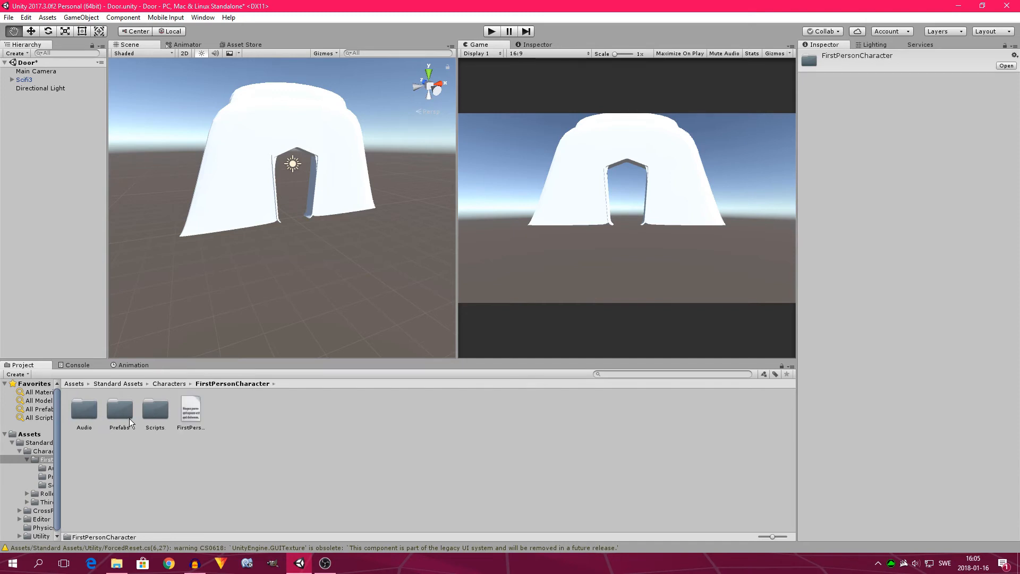
{"action": "left_click", "coordinate": [128, 409]}
{"action": "double_click", "coordinate": [128, 409]}
{"action": "left_click_drag", "start_coordinate": [81, 415], "coordinate": [324, 279]}
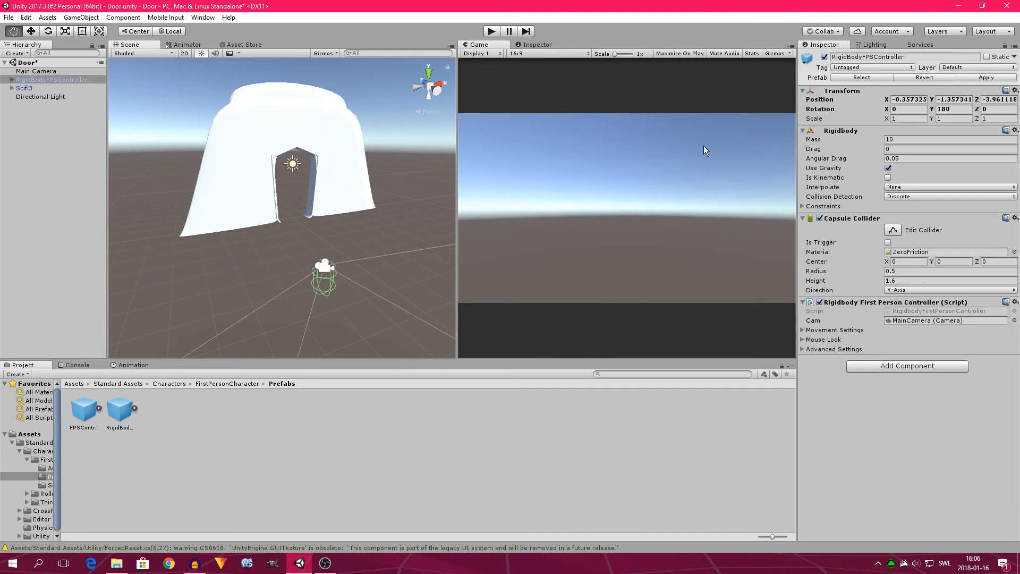
- Reset the RigidBodyFPSController's Transform, then move it in front of the door to about Z -8.17 and Y 1
{"action": "left_click", "coordinate": [1015, 90]}
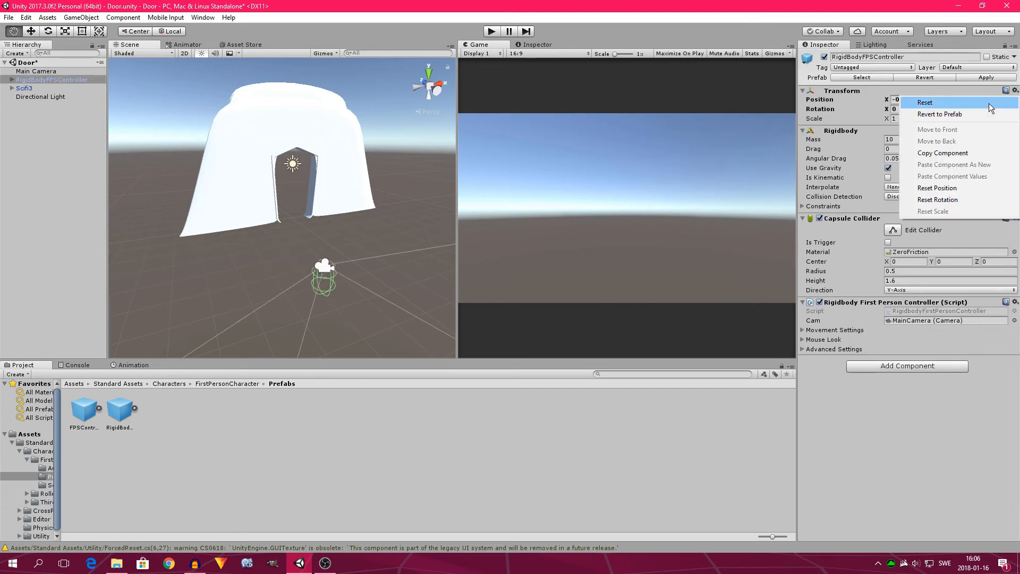
{"action": "left_click", "coordinate": [988, 104]}
{"action": "left_click", "coordinate": [31, 31]}
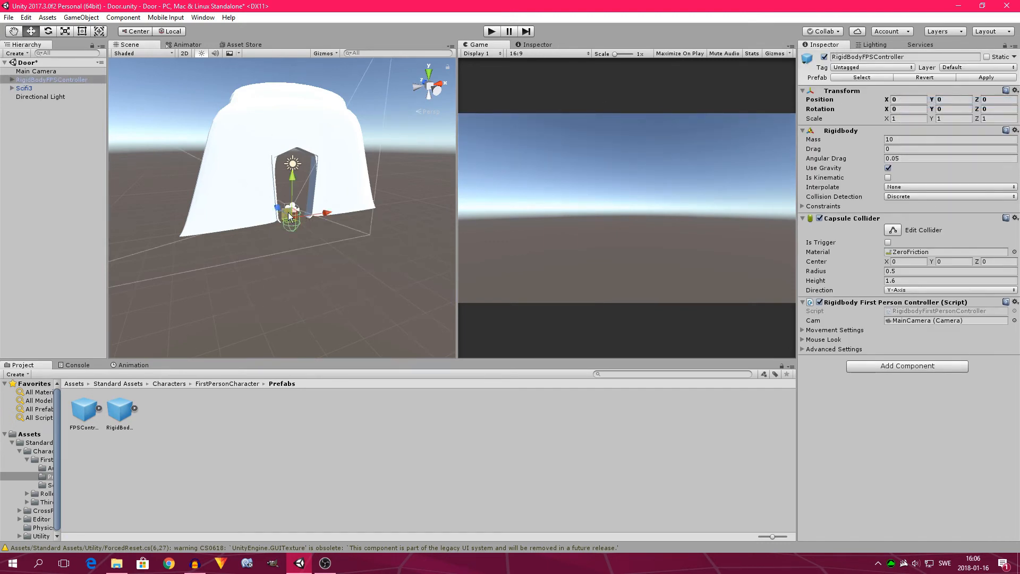
{"action": "left_click_drag", "start_coordinate": [289, 217], "coordinate": [398, 293]}
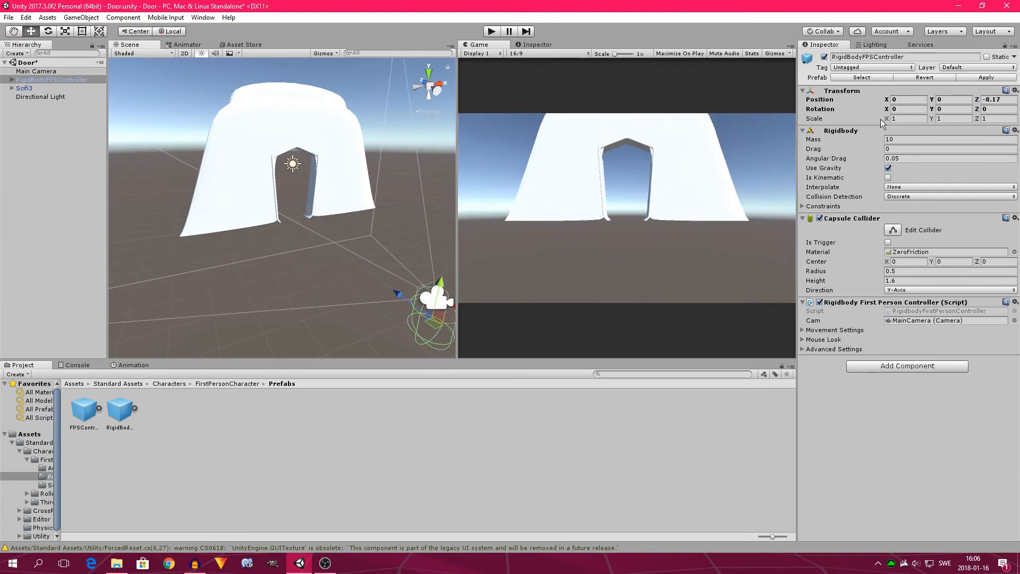
{"action": "left_click", "coordinate": [954, 99]}
{"action": "type", "text": "1"}
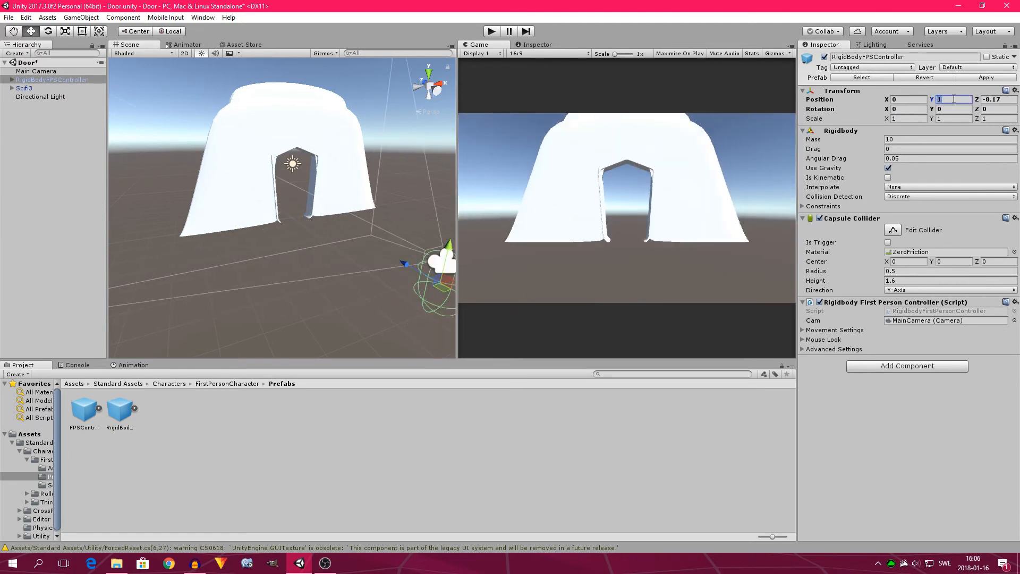
- Add a 3D Plane to the scene as a ground surface and reset its Transform
{"action": "left_click", "coordinate": [49, 134]}
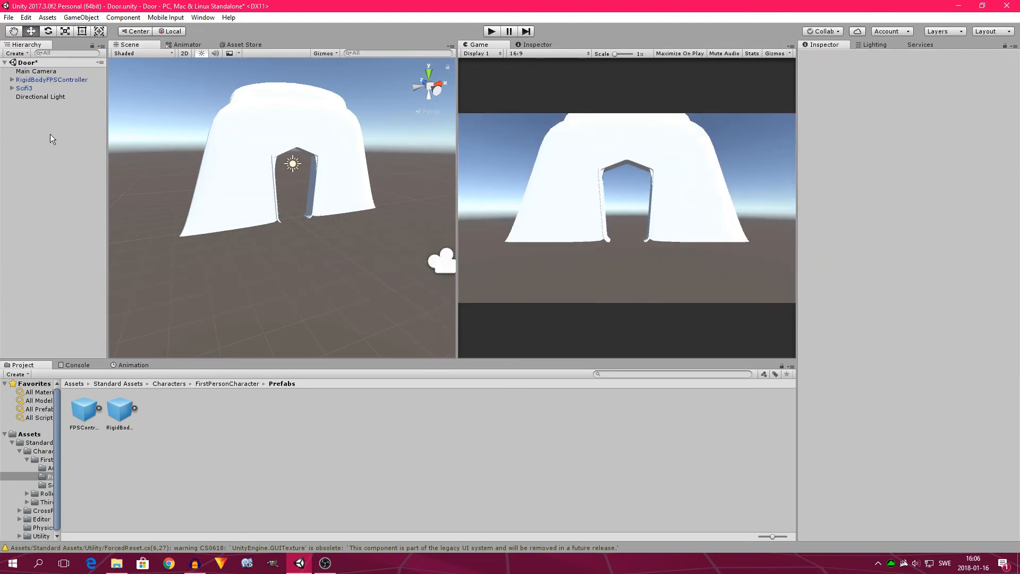
{"action": "right_click", "coordinate": [50, 134]}
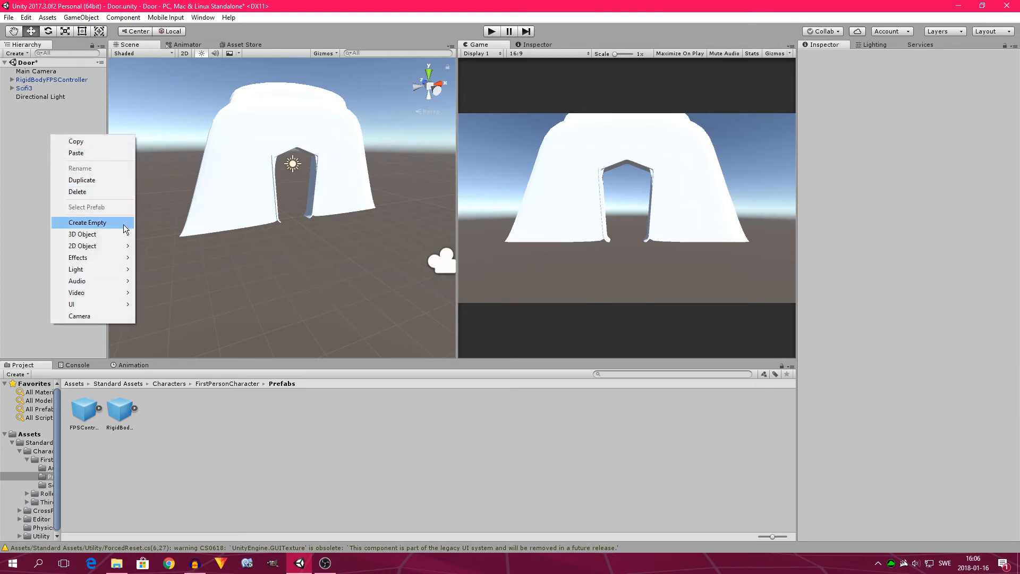
{"action": "mouse_move", "coordinate": [122, 237]}
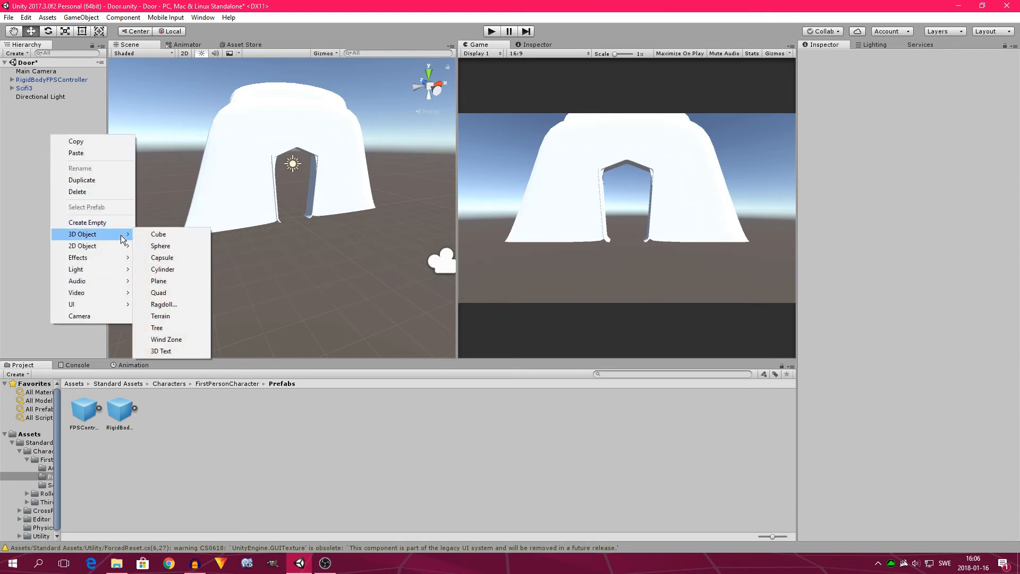
{"action": "left_click", "coordinate": [160, 281]}
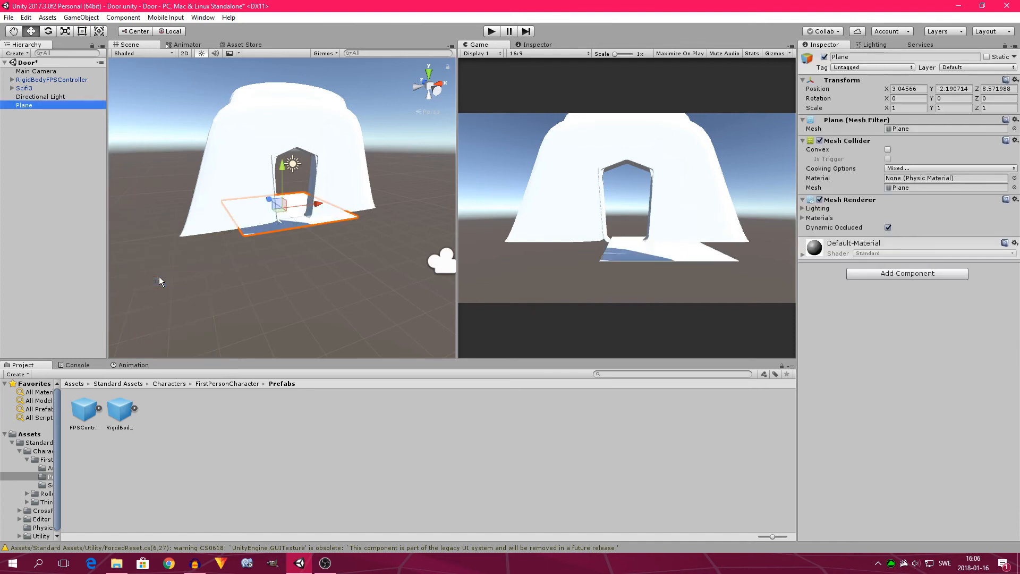
{"action": "left_click", "coordinate": [1016, 80]}
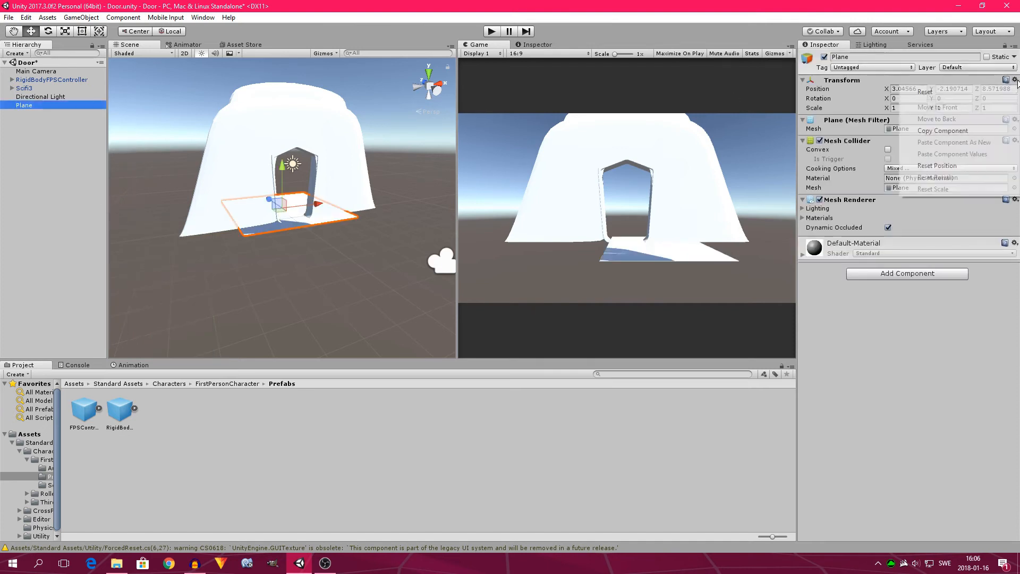
{"action": "left_click", "coordinate": [943, 88]}
- Scale the plane up by 10 to form a large ground surface around the door
{"action": "left_click", "coordinate": [903, 108]}
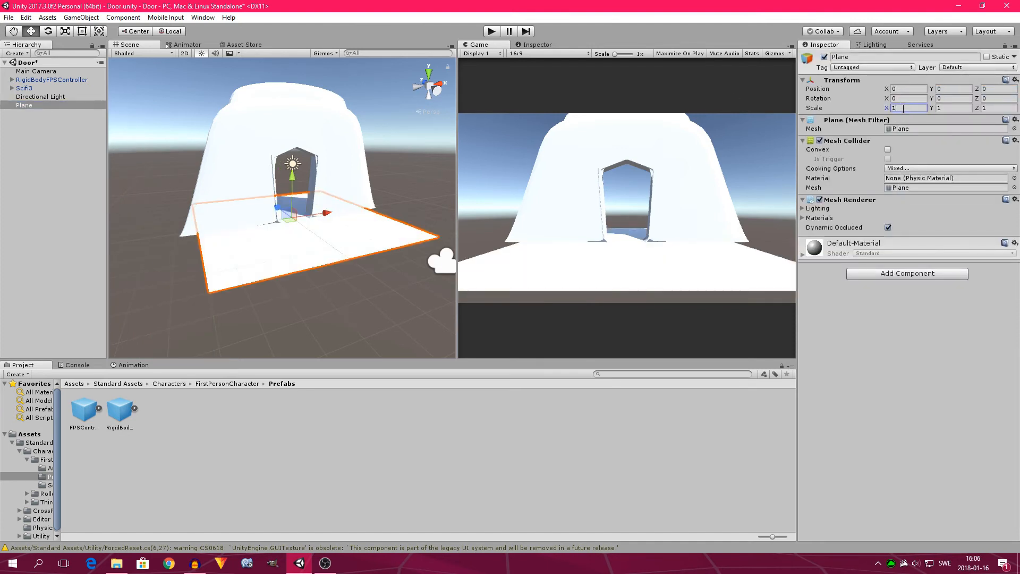
{"action": "type", "text": "10"}
{"action": "key", "text": "Tab"}
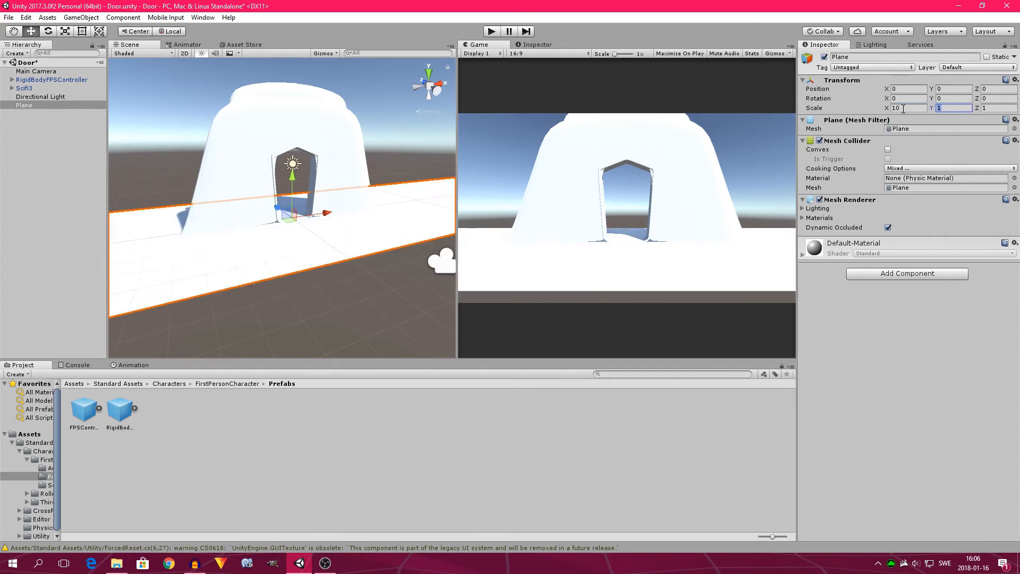
{"action": "type", "text": "10"}
{"action": "key", "text": "Tab"}
{"action": "type", "text": "0"}
{"action": "key", "text": "Return"}
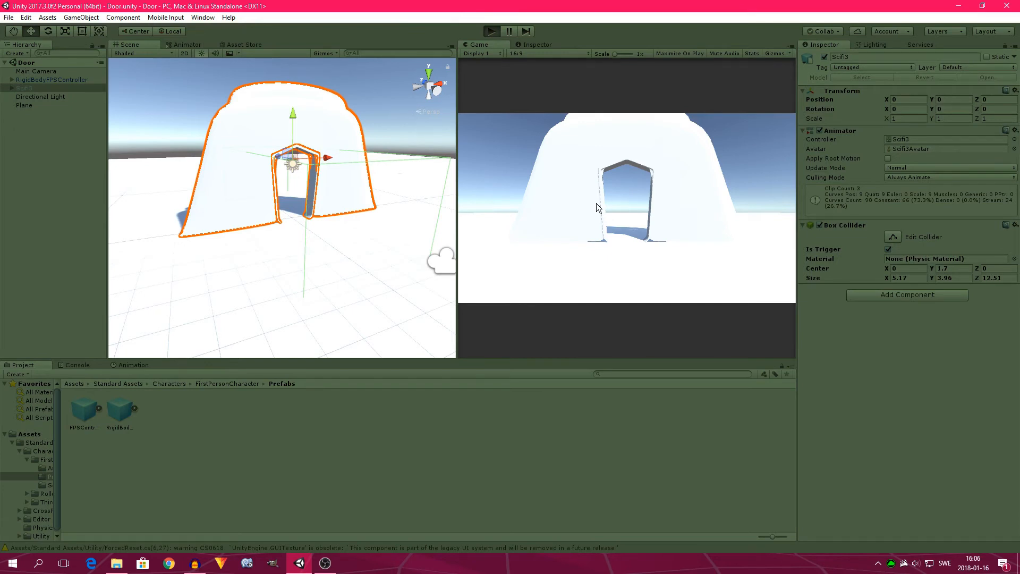
- Play-test the scene by walking the first-person controller up to and through the door structure, and stop the game
{"action": "key", "text": "w"}
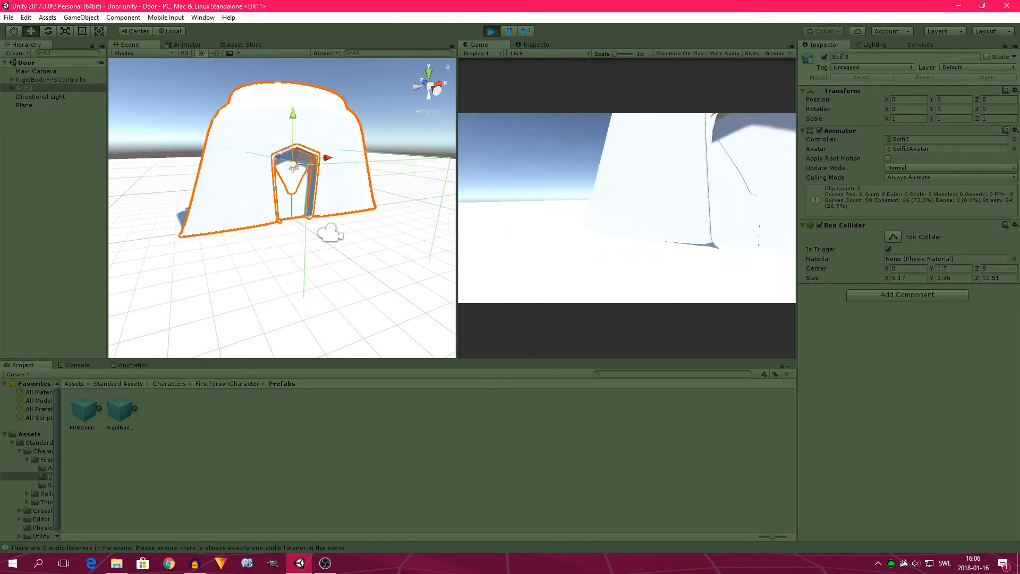
{"action": "key", "text": "w"}
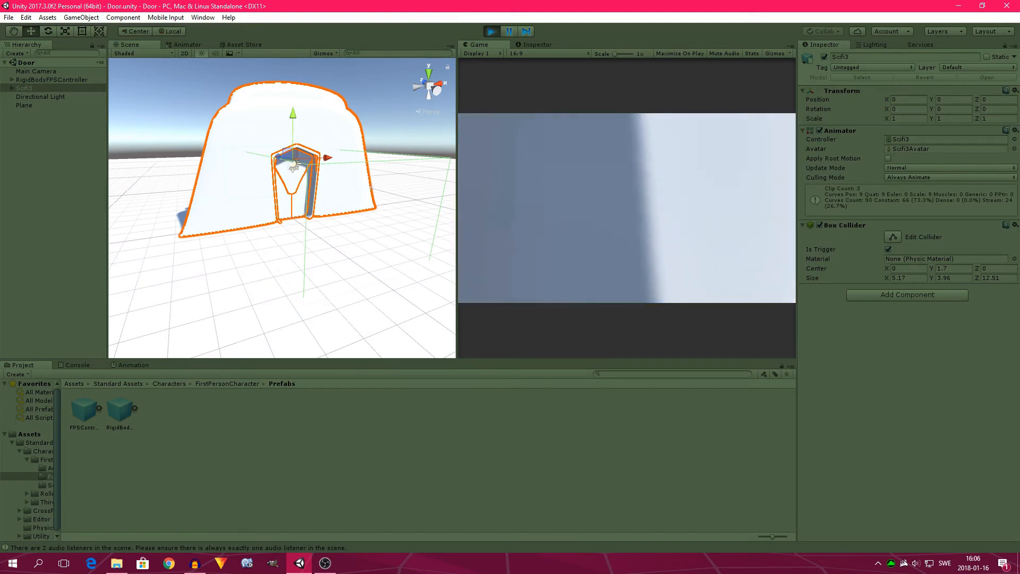
{"action": "key", "text": "w"}
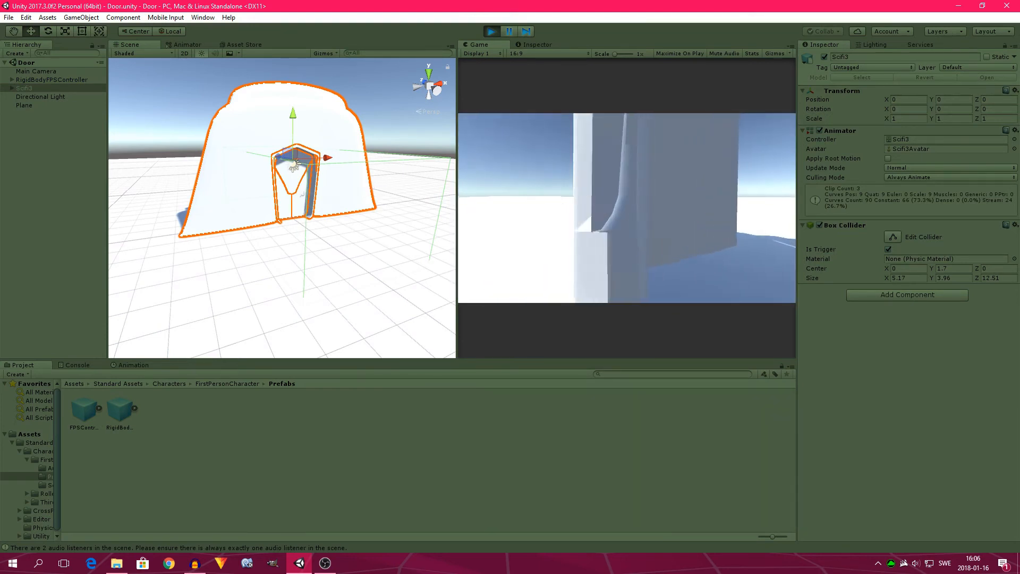
{"action": "key", "text": "w"}
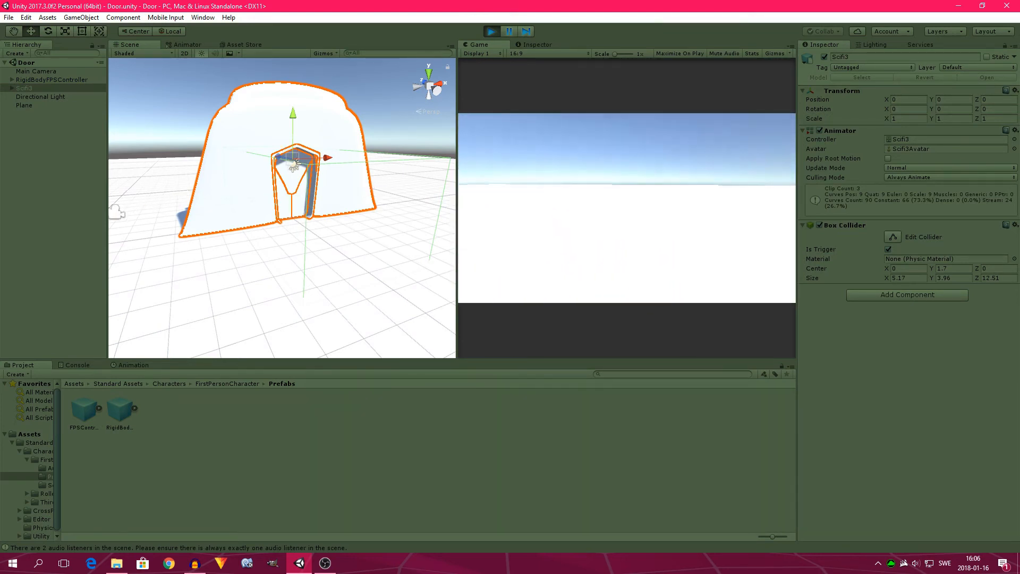
{"action": "key", "text": "w"}
{"action": "key", "text": "Escape"}
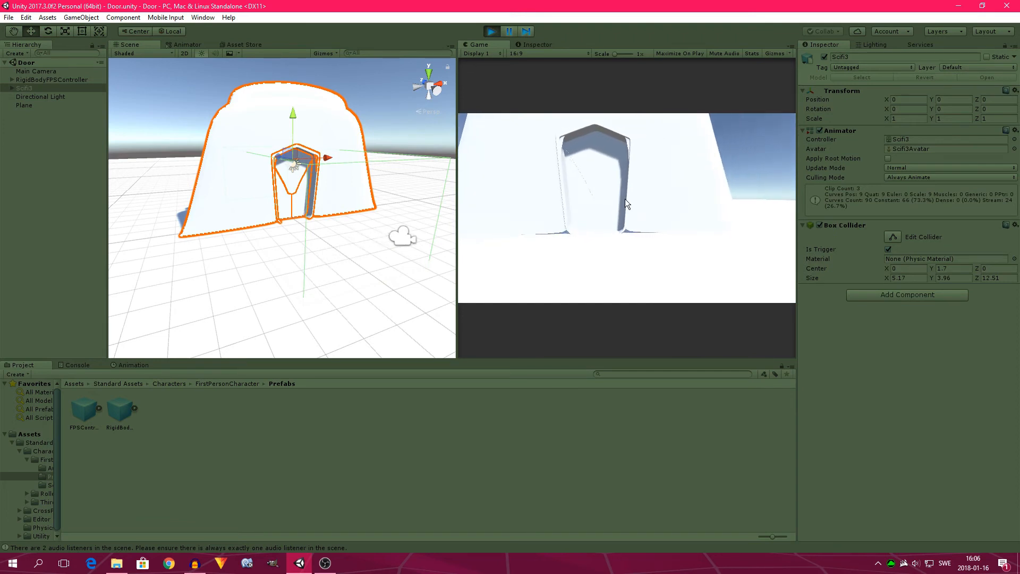
{"action": "left_click", "coordinate": [492, 31]}
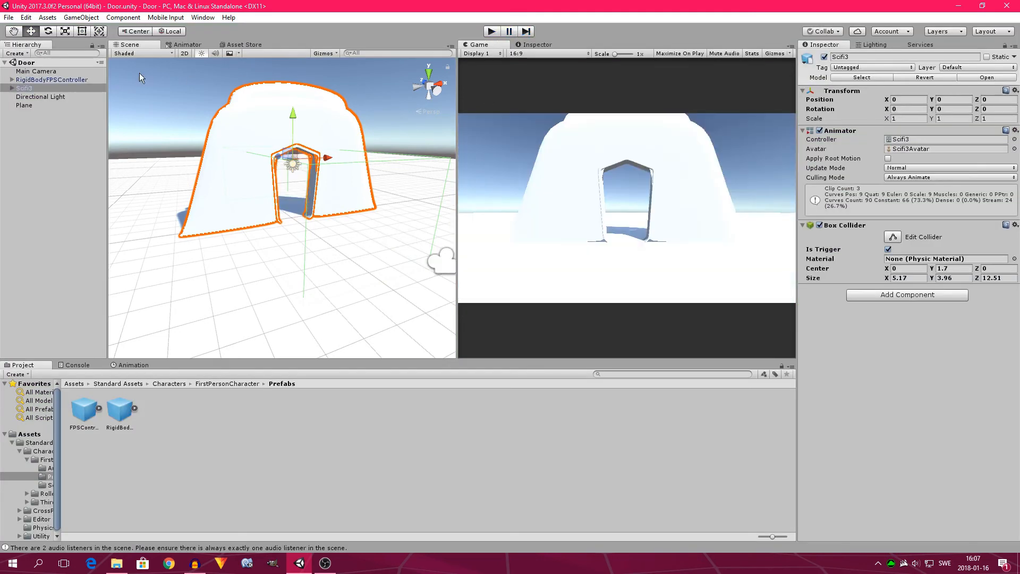
- Add a Mesh Collider to all of Scifi3's child meshes, Cube through Cube.005
{"action": "left_click", "coordinate": [26, 88]}
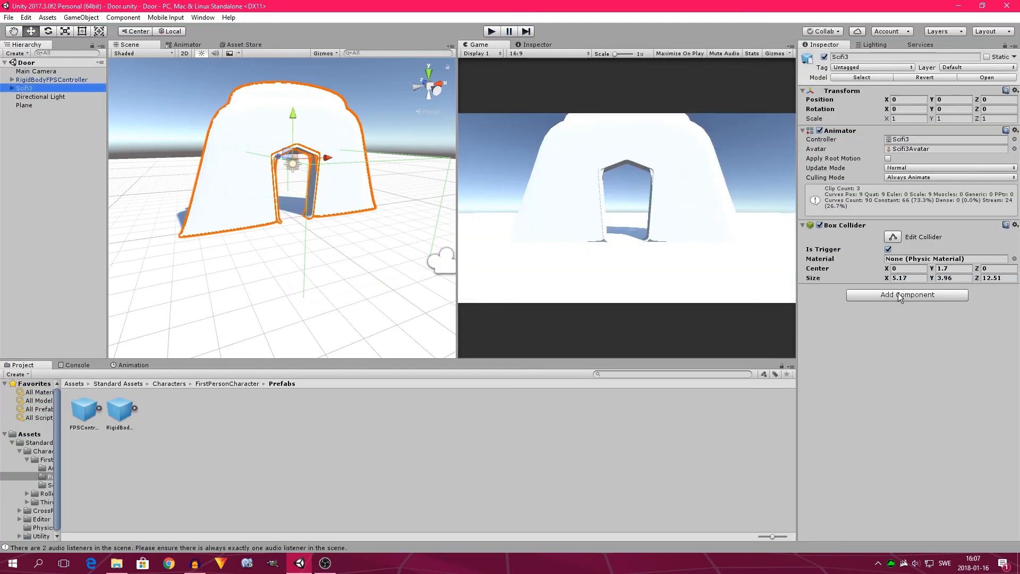
{"action": "left_click", "coordinate": [11, 88]}
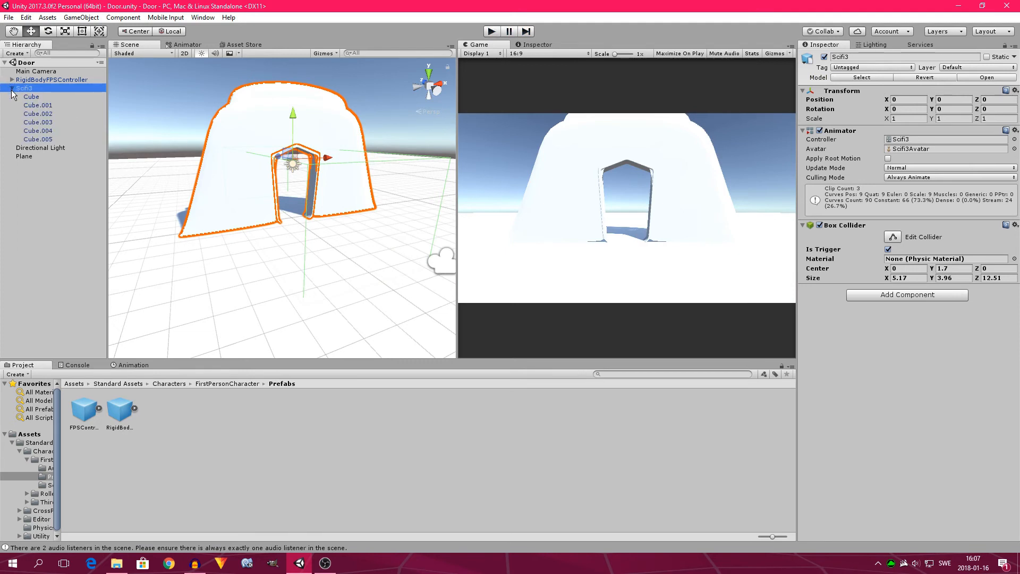
{"action": "left_click", "coordinate": [46, 96]}
{"action": "left_click", "coordinate": [50, 139], "text": "shift"}
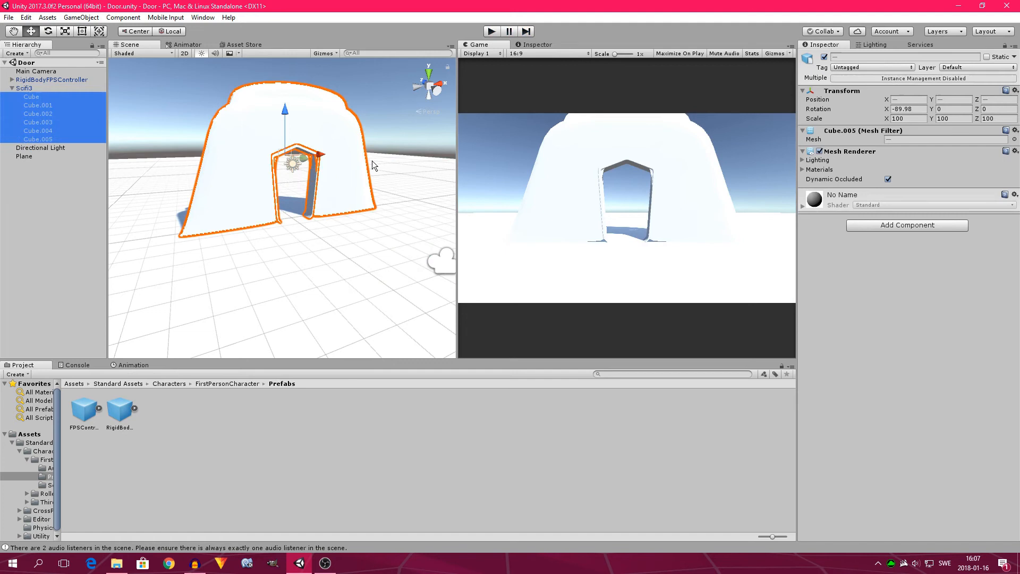
{"action": "left_click", "coordinate": [895, 229]}
{"action": "type", "text": "mesh"}
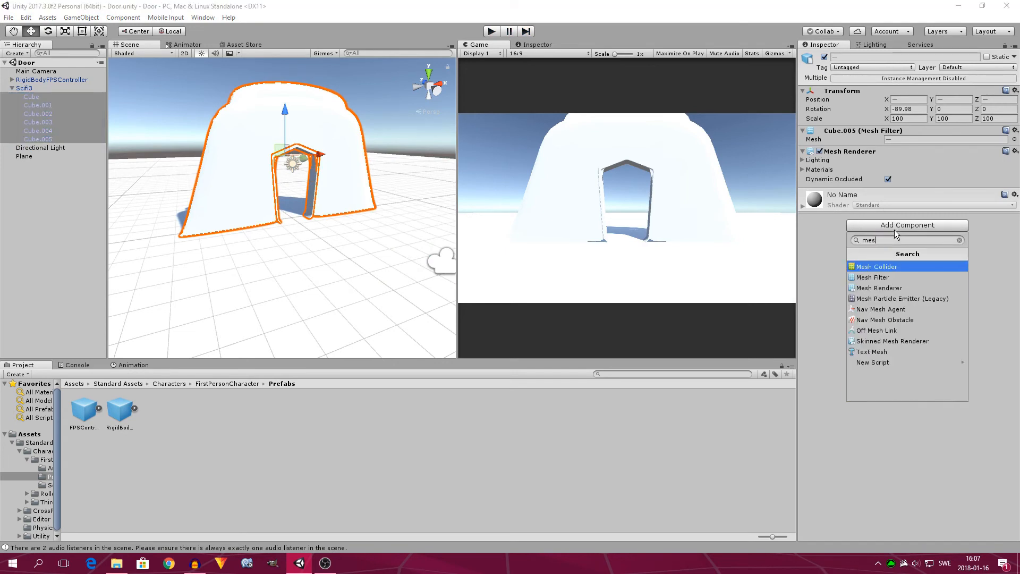
{"action": "left_click", "coordinate": [897, 267]}
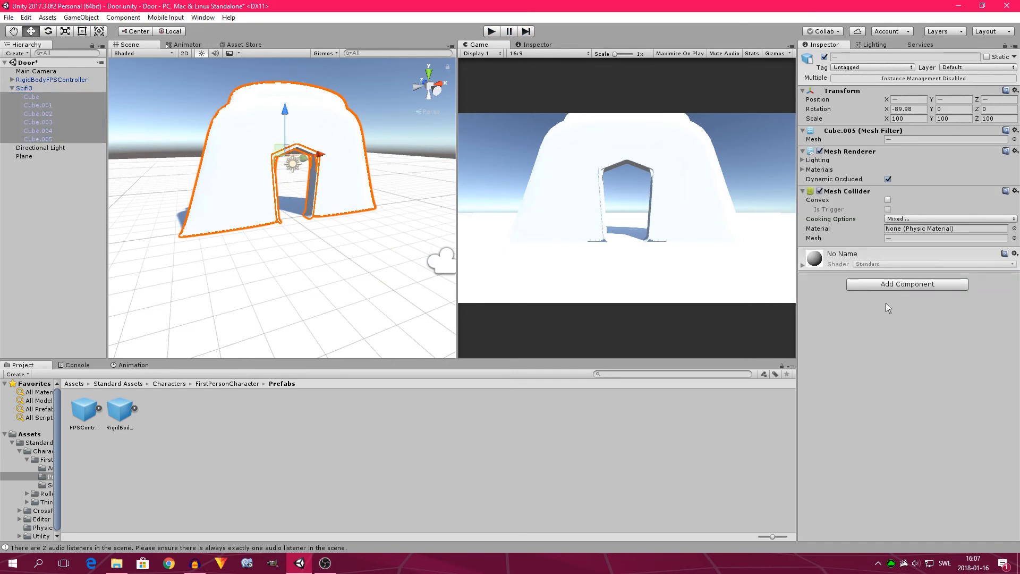
- Play-test the mesh colliders by walking the first-person controller against the door and walls, and stop the game
{"action": "left_click", "coordinate": [489, 33]}
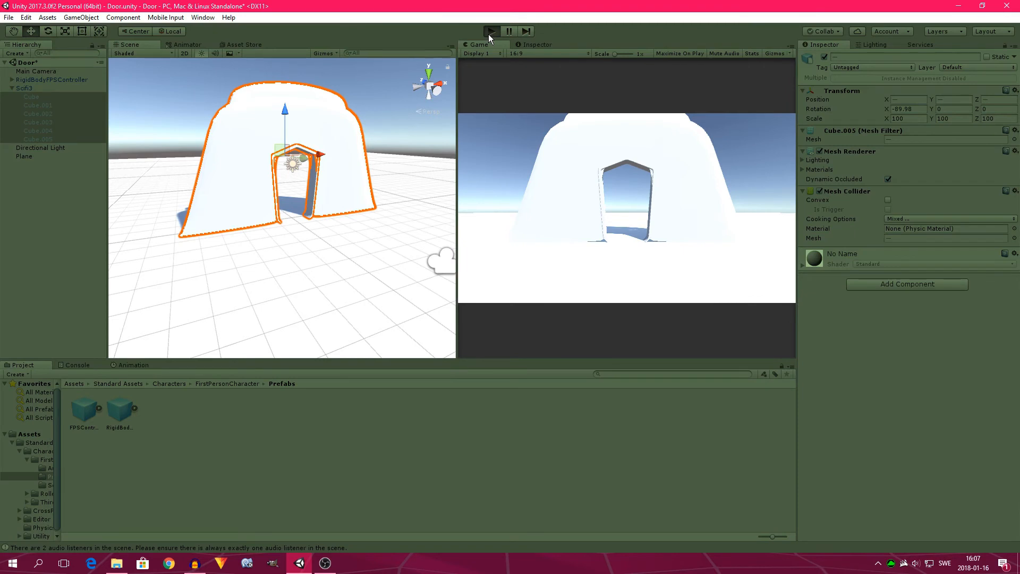
{"action": "key", "text": "w"}
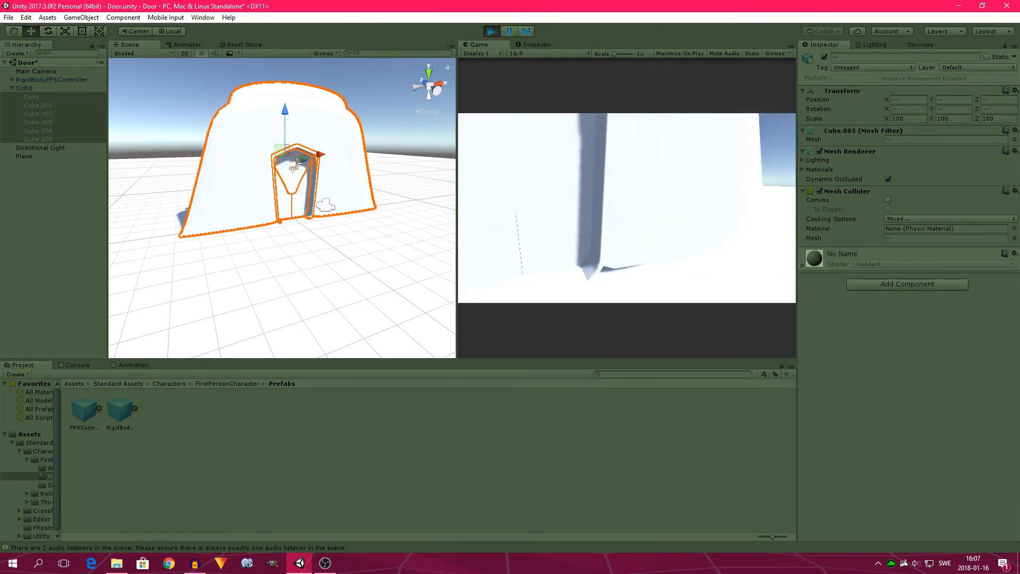
{"action": "key", "text": "a"}
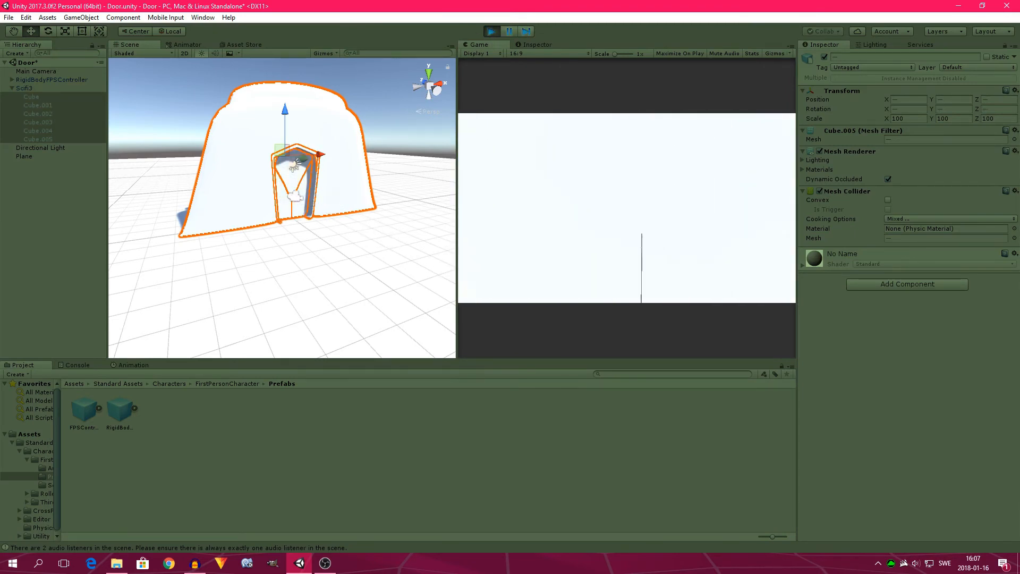
{"action": "key", "text": "a"}
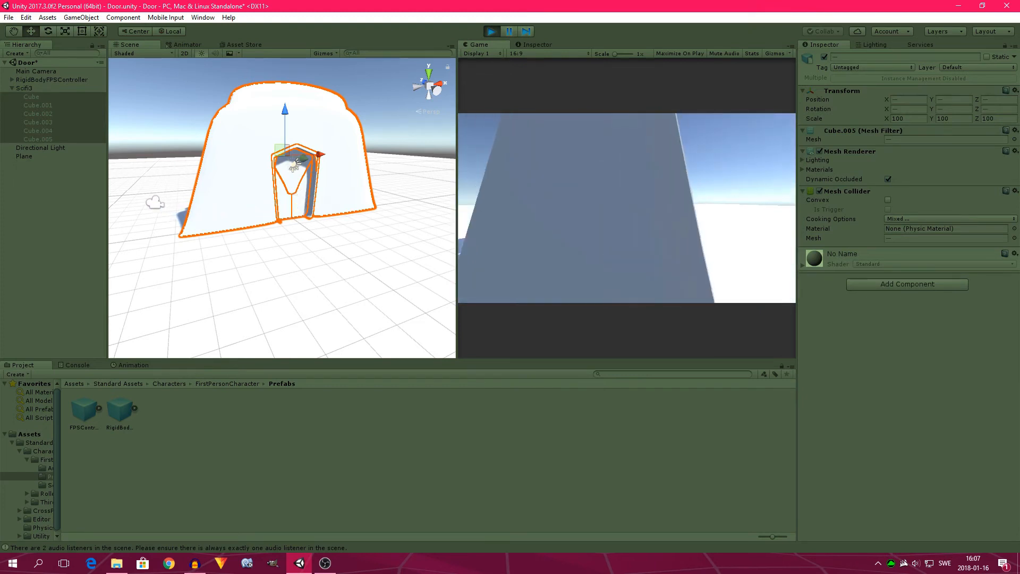
{"action": "key", "text": "d"}
{"action": "key", "text": "Escape"}
{"action": "left_click", "coordinate": [492, 31]}
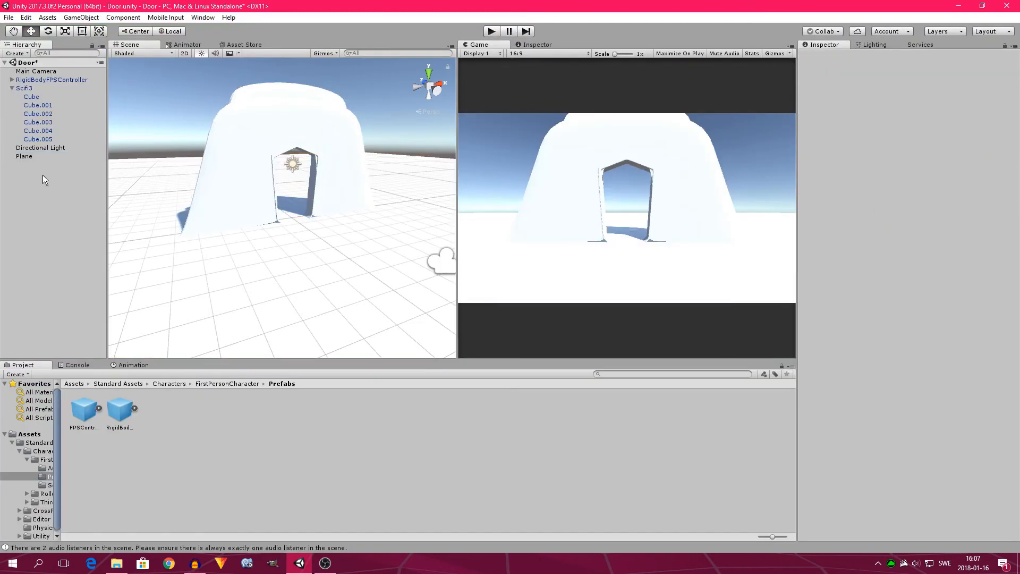
- Add a new C# script named Door to the Scifi3 object and open it in Visual Studio
{"action": "left_click", "coordinate": [23, 88]}
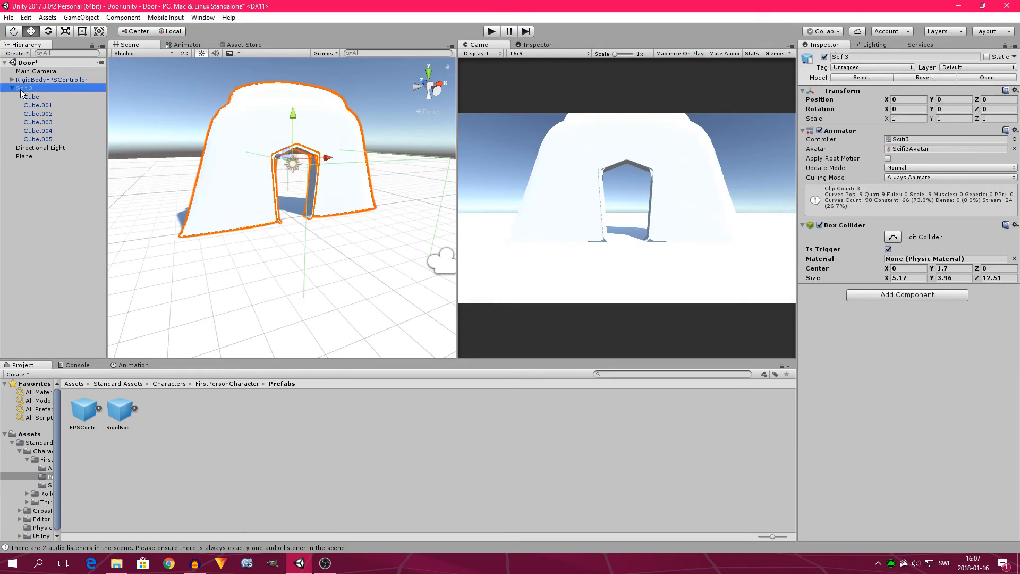
{"action": "left_click", "coordinate": [20, 80]}
{"action": "left_click", "coordinate": [11, 89]}
{"action": "left_click", "coordinate": [24, 88]}
{"action": "left_click", "coordinate": [38, 121]}
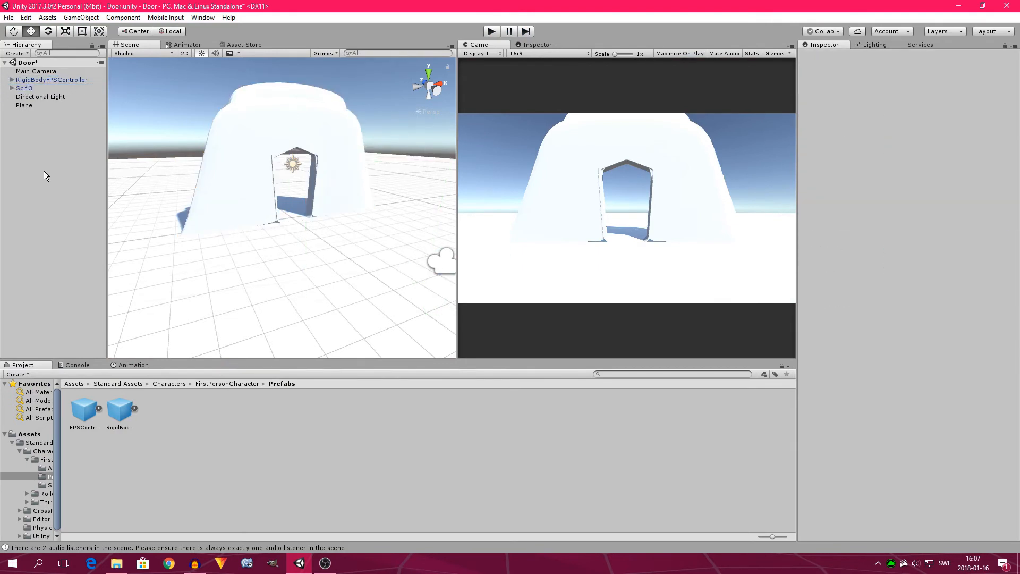
{"action": "left_click", "coordinate": [27, 89]}
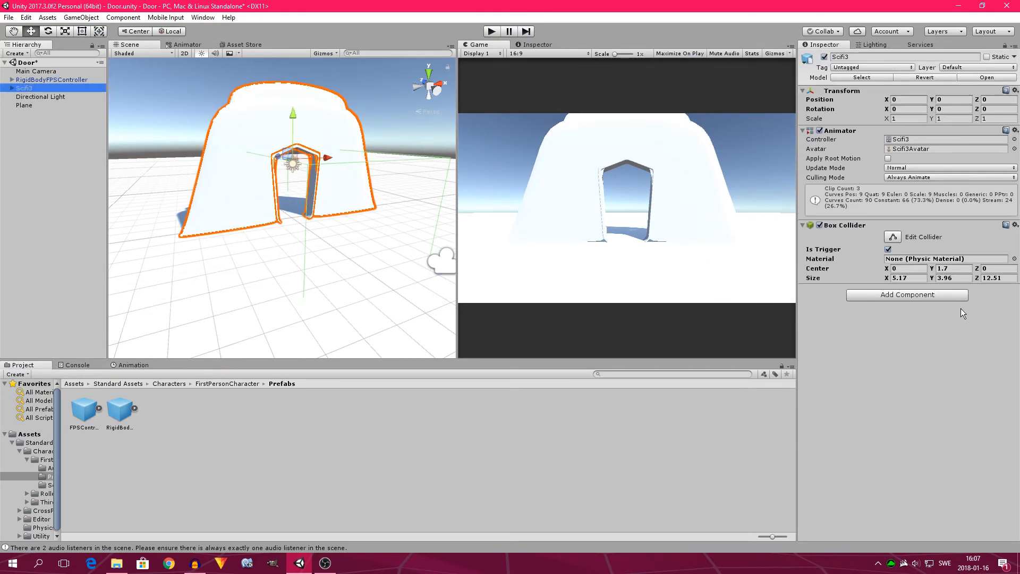
{"action": "left_click", "coordinate": [939, 295]}
{"action": "key", "text": "BackSpace"}
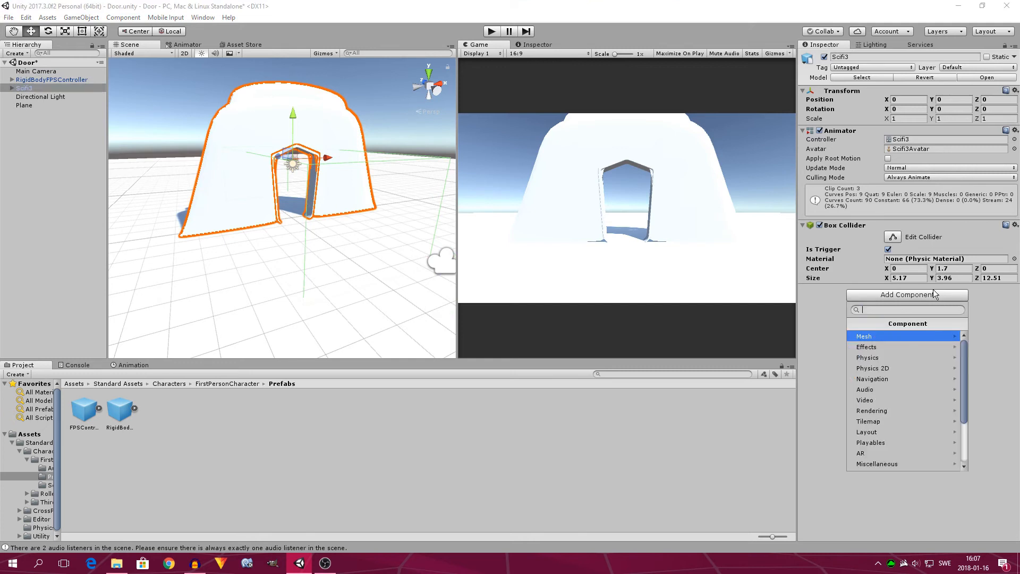
{"action": "type", "text": "Door"}
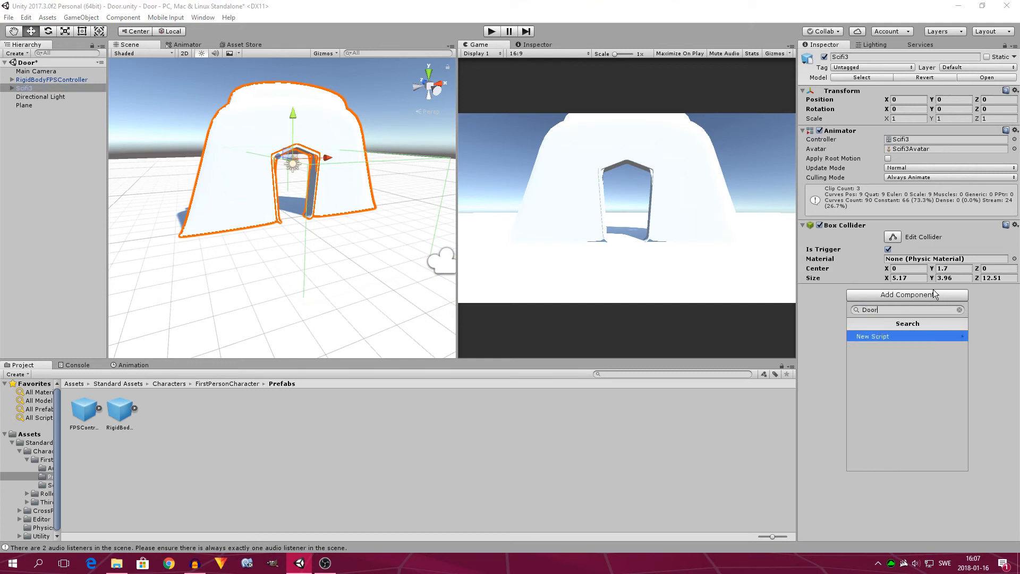
{"action": "left_click", "coordinate": [889, 334]}
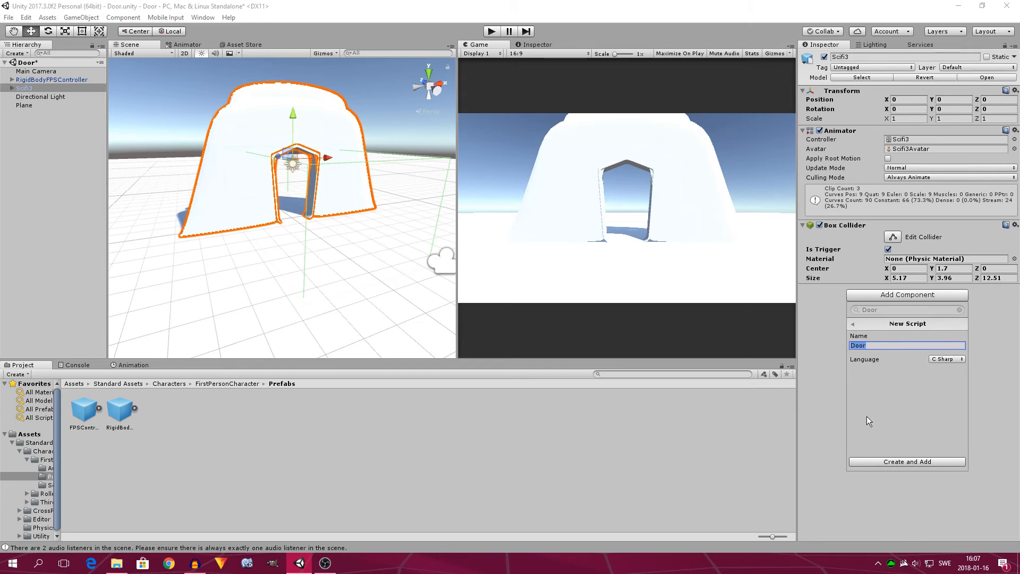
{"action": "left_click", "coordinate": [906, 462]}
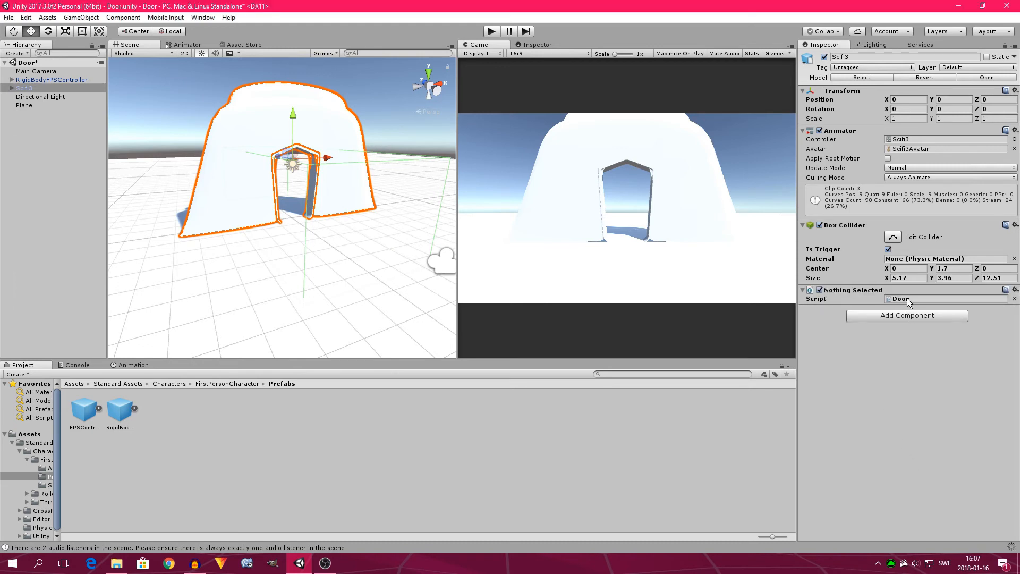
{"action": "double_click", "coordinate": [908, 298]}
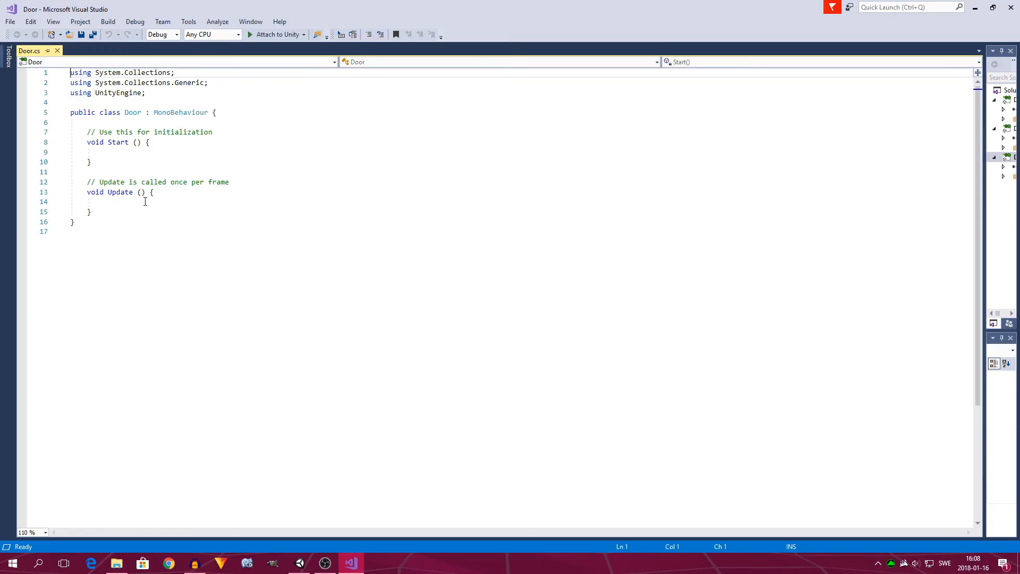
- Declare an Animator field named anim at the start of the Door class and save the script
{"action": "left_click", "coordinate": [145, 202]}
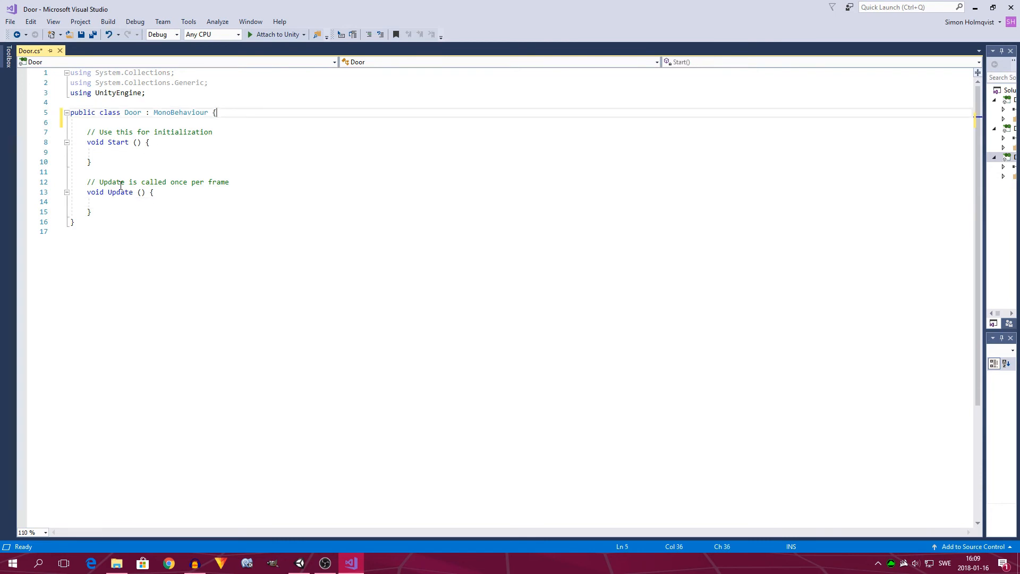
{"action": "left_click", "coordinate": [121, 183]}
{"action": "left_click", "coordinate": [92, 125]}
{"action": "key", "text": "Return"}
{"action": "key", "text": "Return"}
{"action": "key", "text": "Up"}
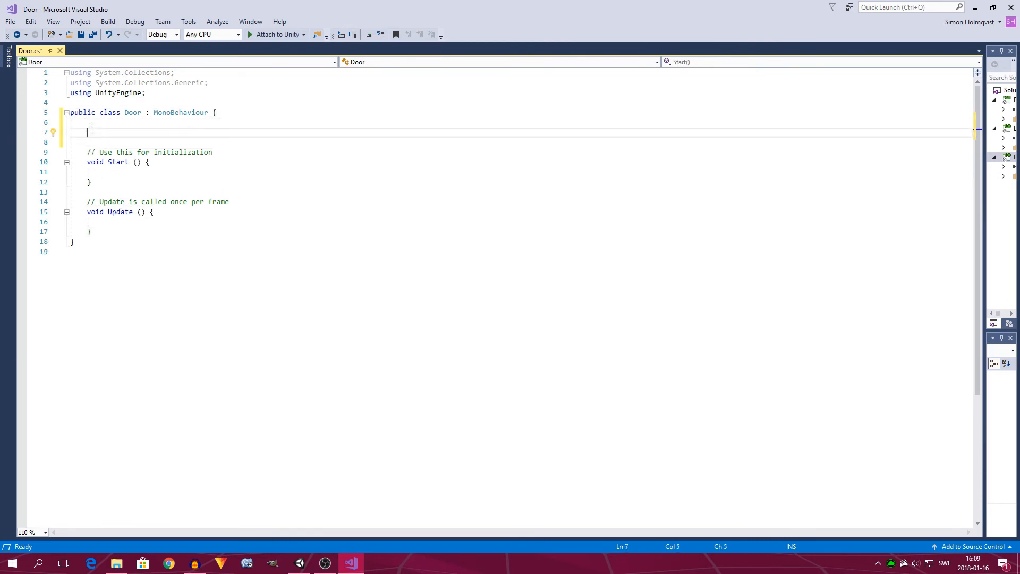
{"action": "type", "text": "Animator "}
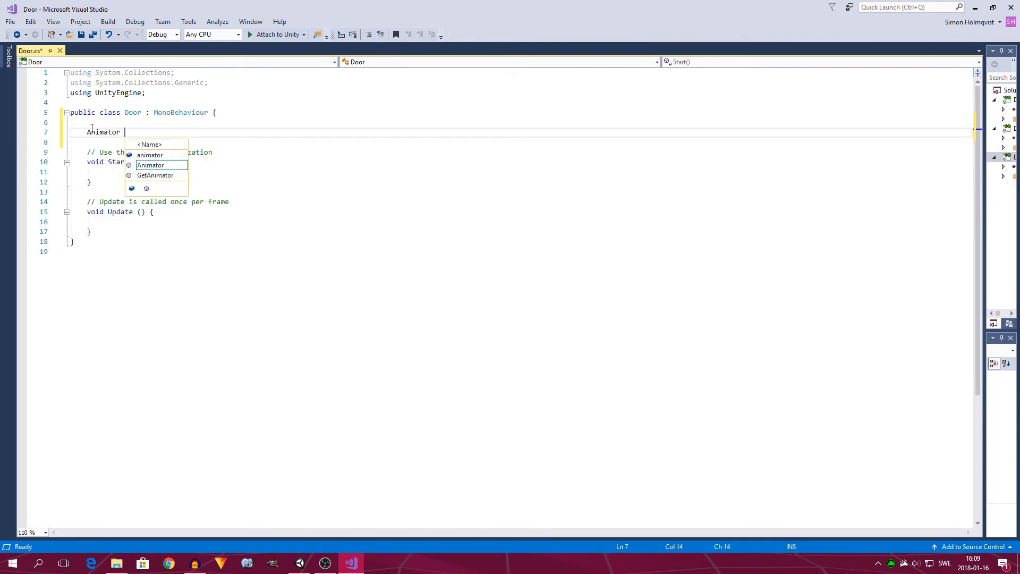
{"action": "type", "text": "anim;"}
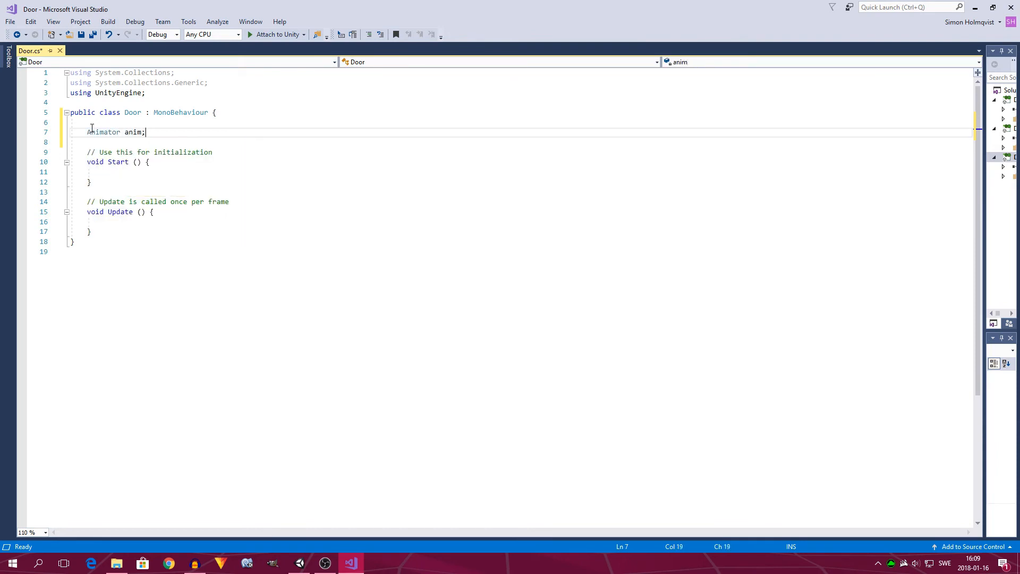
{"action": "key", "text": "ctrl+s"}
- In the Start method, assign anim = GetComponent<Animator>(); and save the script
{"action": "left_click", "coordinate": [131, 173]}
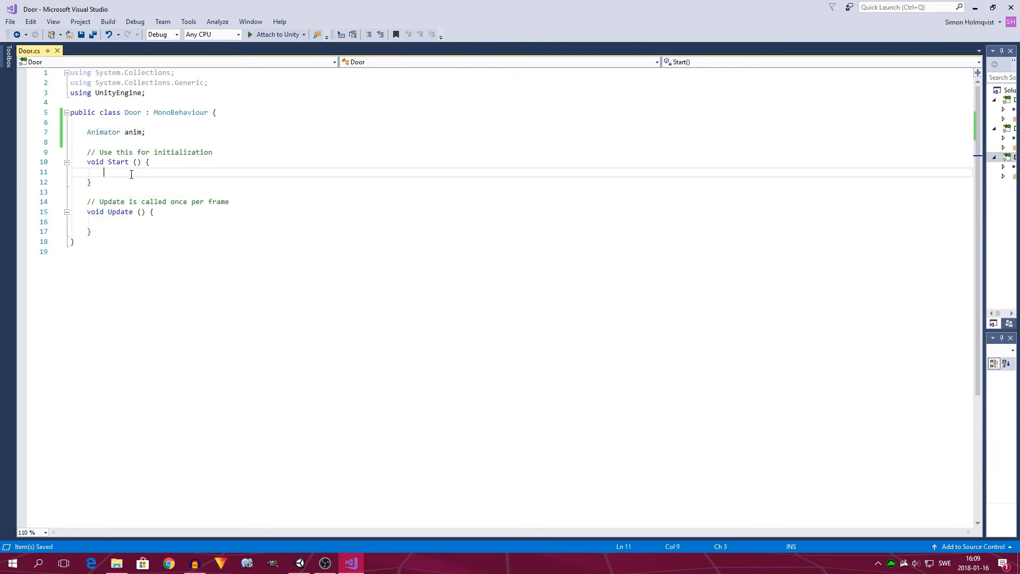
{"action": "type", "text": "ani"}
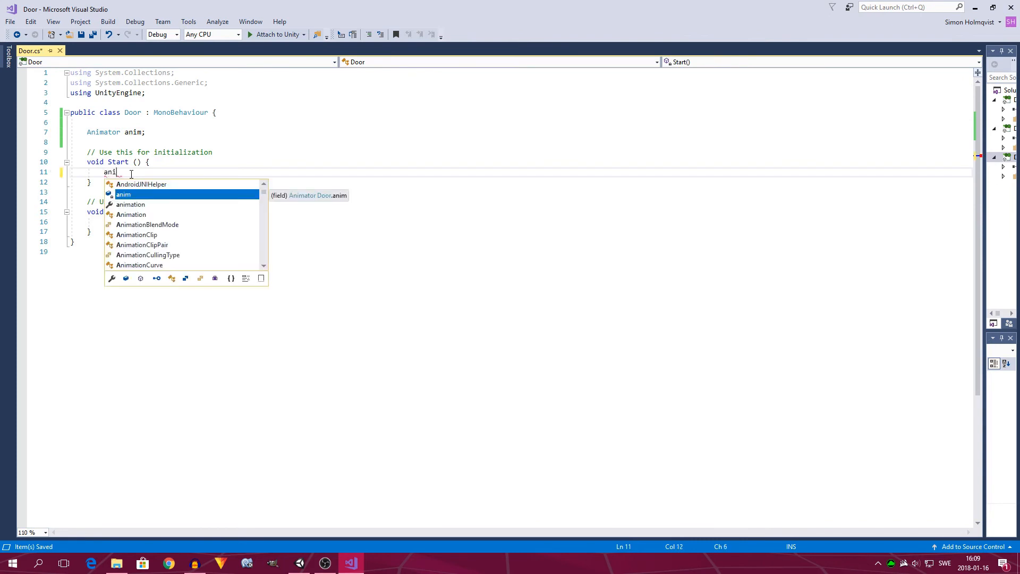
{"action": "type", "text": "m = "}
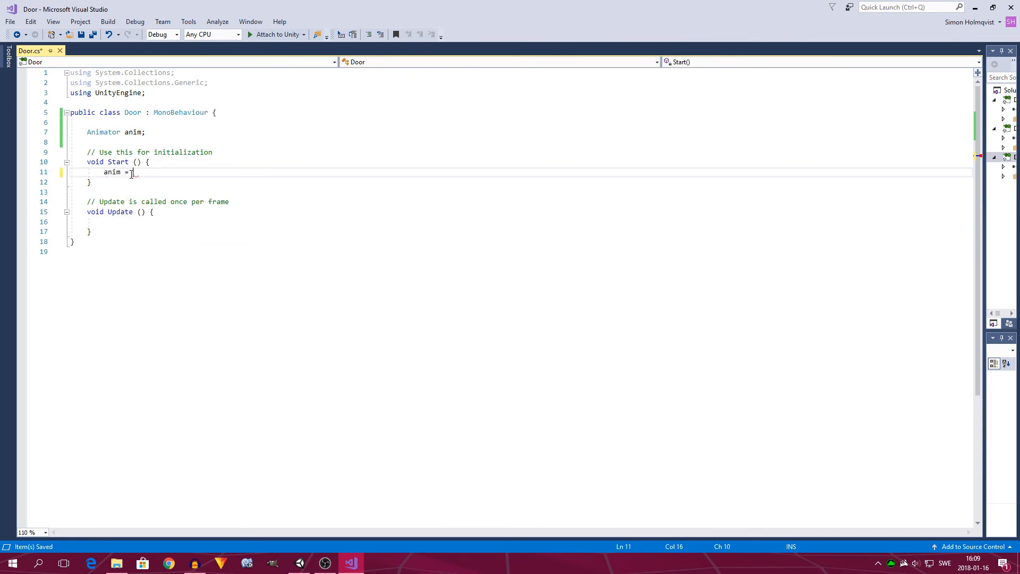
{"action": "type", "text": "GetCompo"}
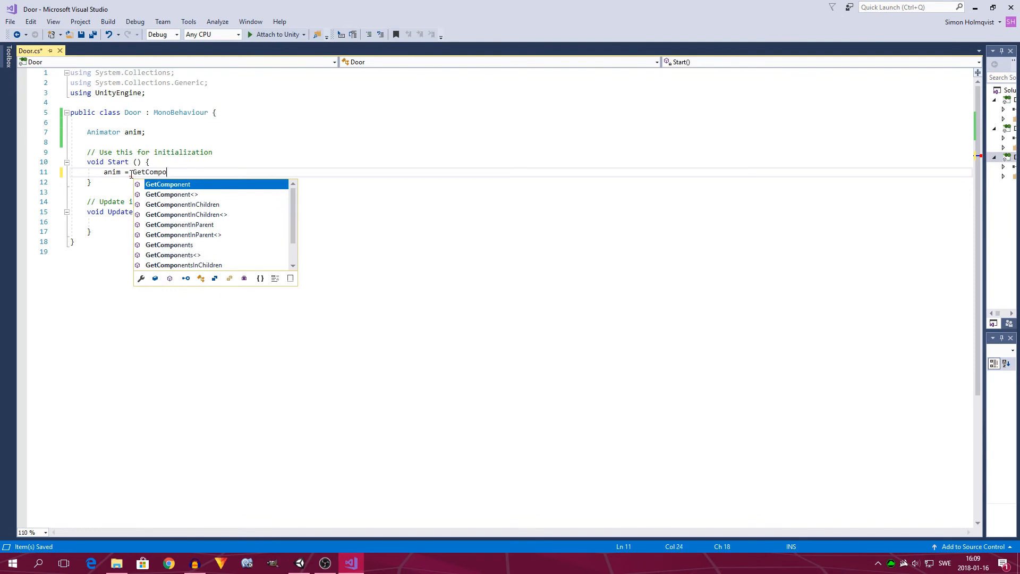
{"action": "type", "text": "nent"}
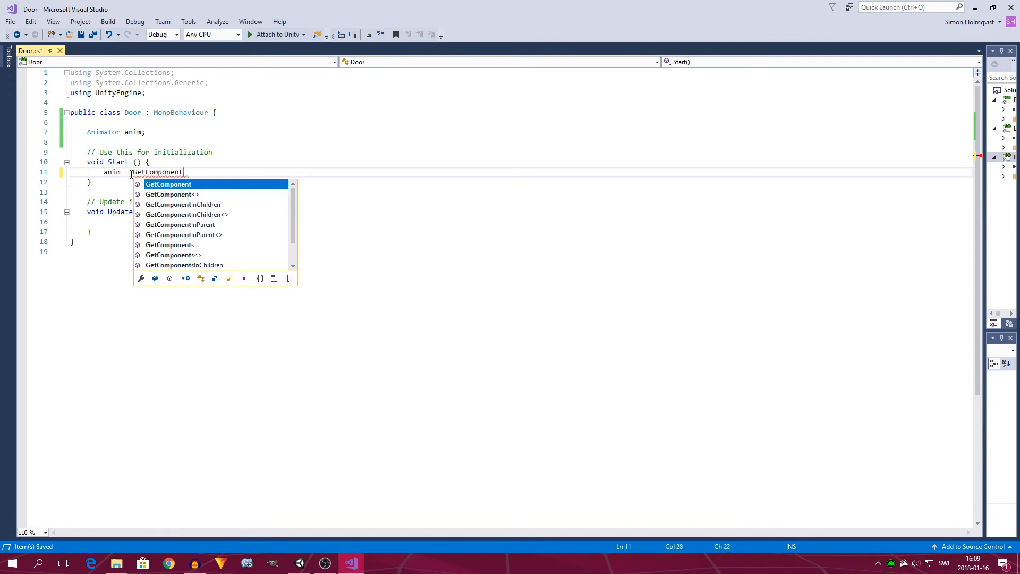
{"action": "type", "text": "<"}
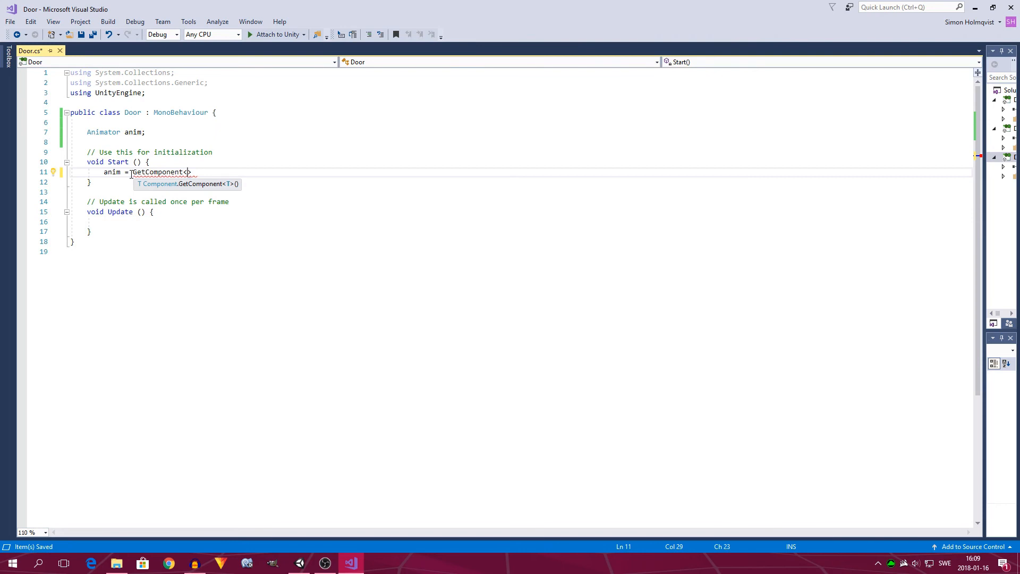
{"action": "type", "text": "Animator>"}
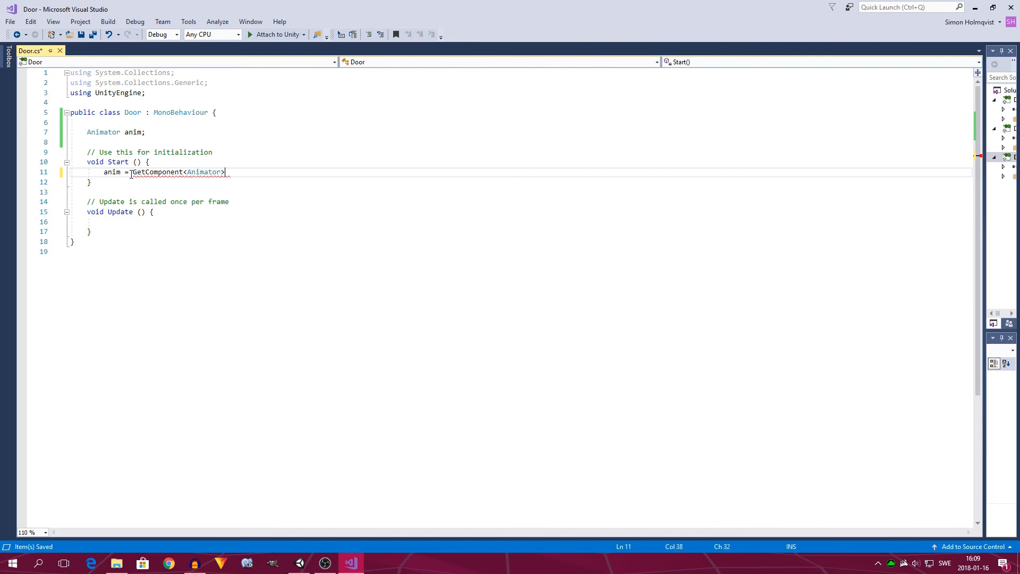
{"action": "type", "text": "();"}
{"action": "key", "text": "ctrl+s"}
- Replace the Update method and its comment with an empty private void OnTriggerEnter(Collider other) method
{"action": "left_click", "coordinate": [140, 223]}
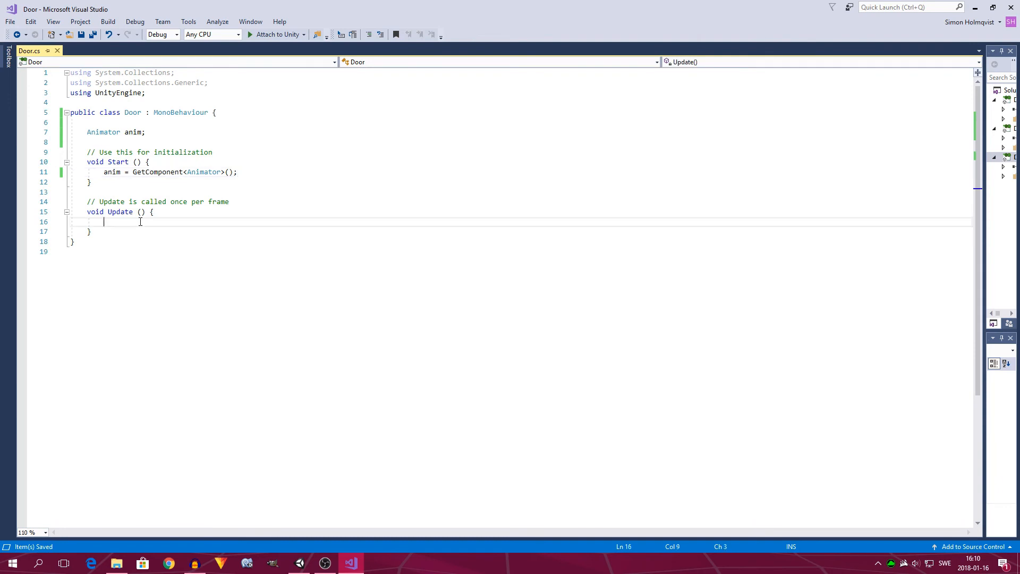
{"action": "left_click_drag", "start_coordinate": [92, 231], "coordinate": [88, 205]}
{"action": "key", "text": "Delete"}
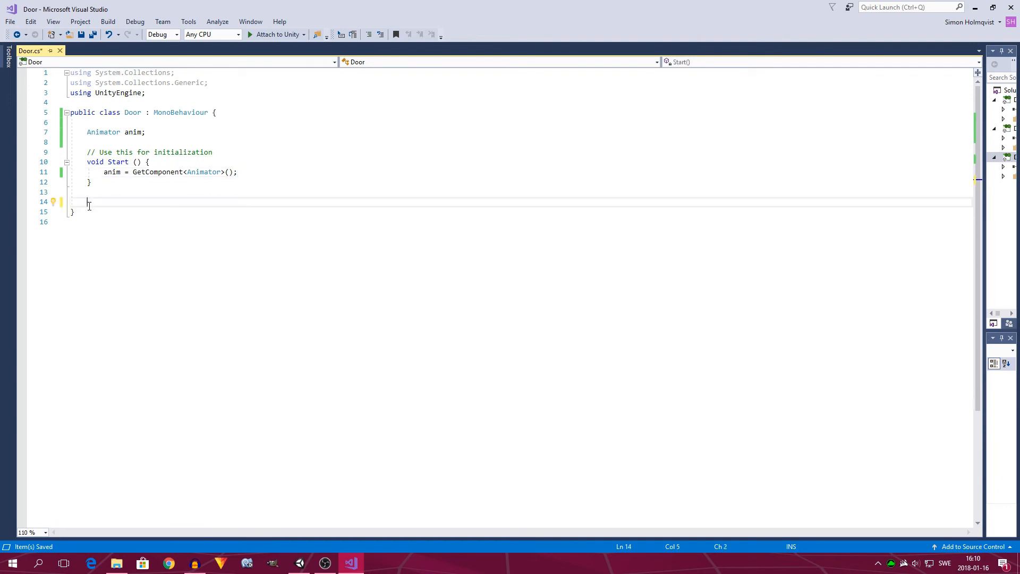
{"action": "type", "text": "void ON"}
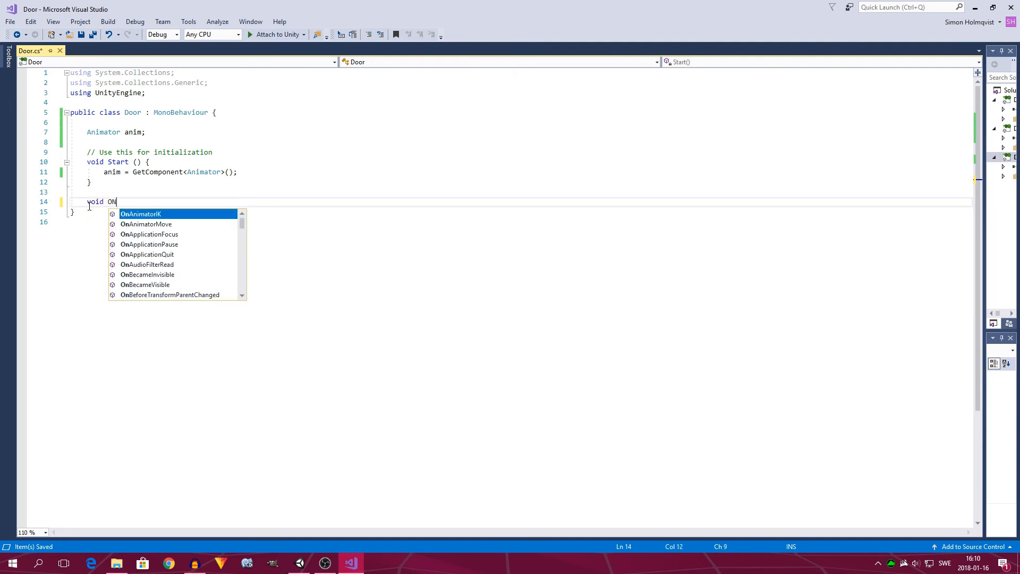
{"action": "key", "text": "BackSpace"}
{"action": "type", "text": "nTrigge"}
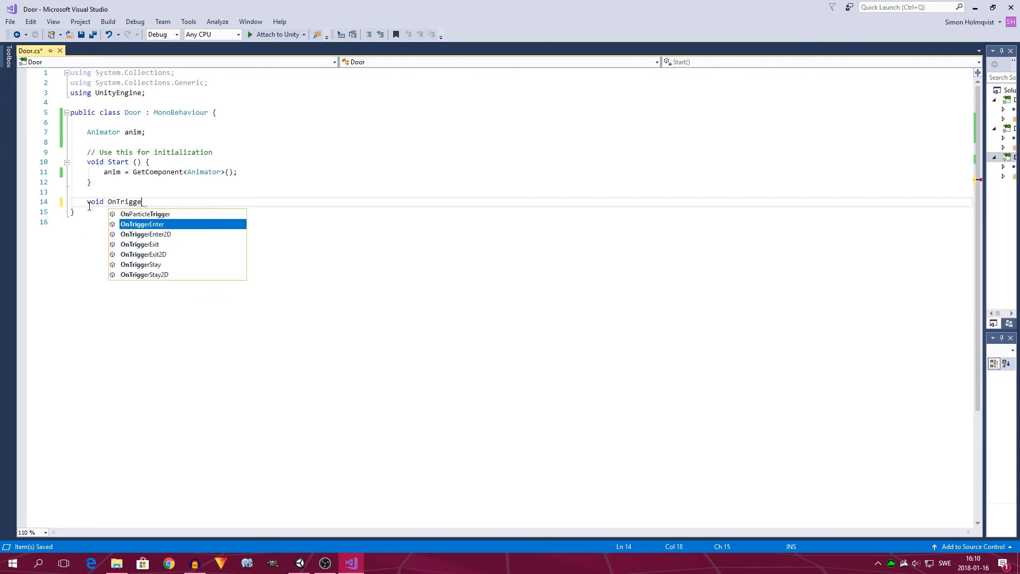
{"action": "type", "text": "rEnter"}
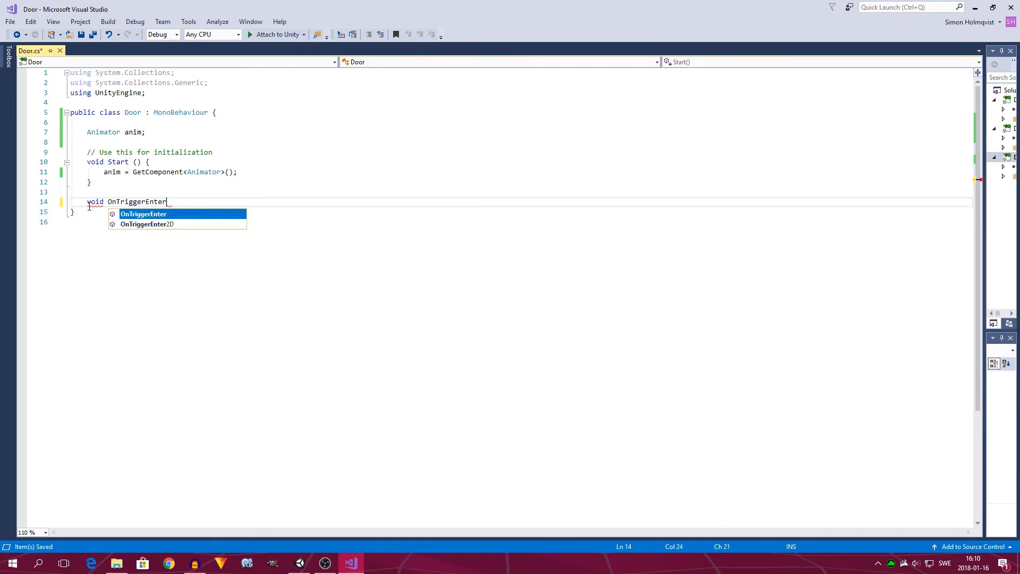
{"action": "key", "text": "Tab"}
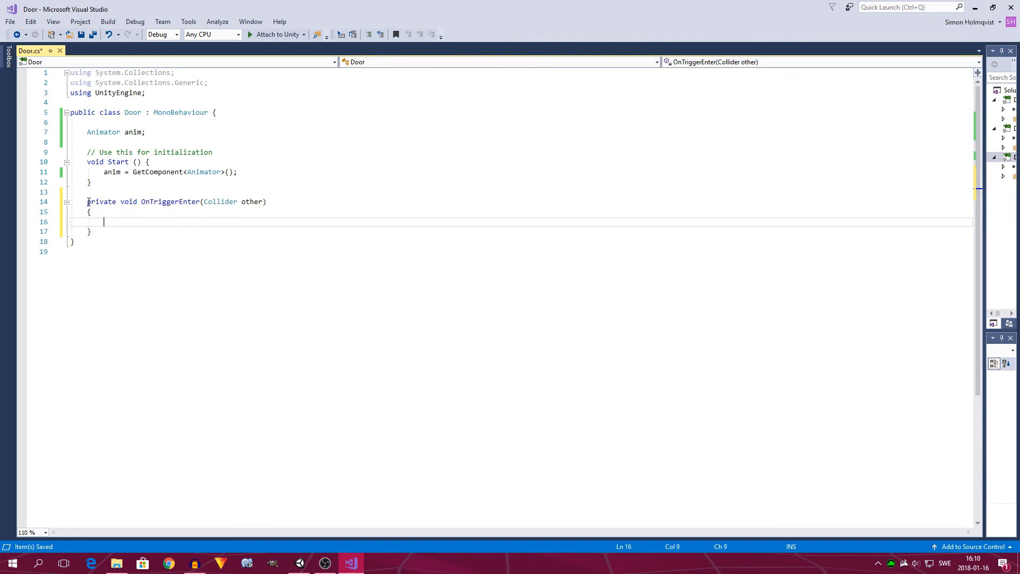
- Add anim.SetBool("Open", true); inside OnTriggerEnter and save the script
{"action": "left_click_drag", "start_coordinate": [88, 202], "coordinate": [109, 231]}
{"action": "left_click", "coordinate": [126, 221]}
{"action": "type", "text": "anim.Se"}
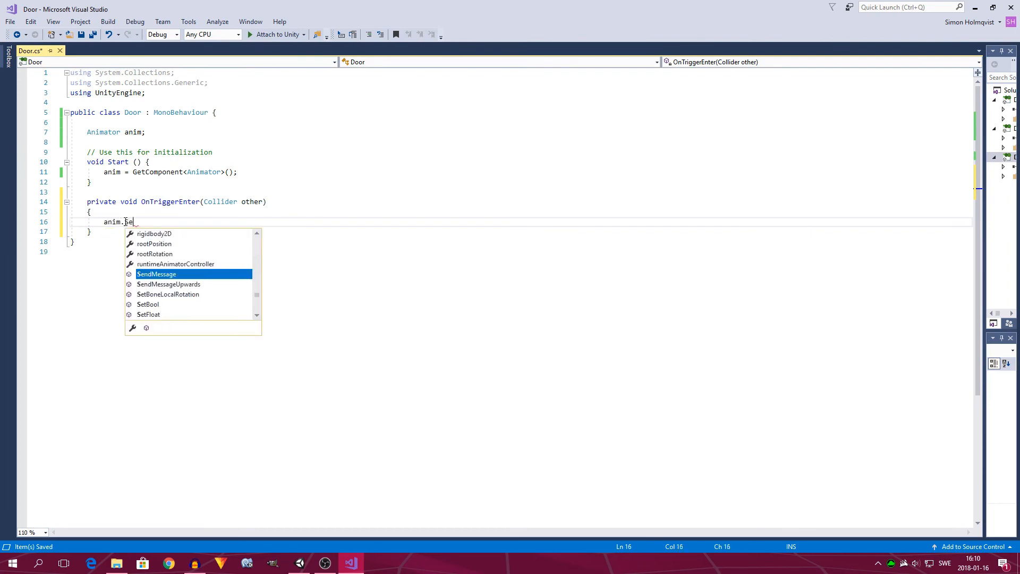
{"action": "type", "text": "tBool"}
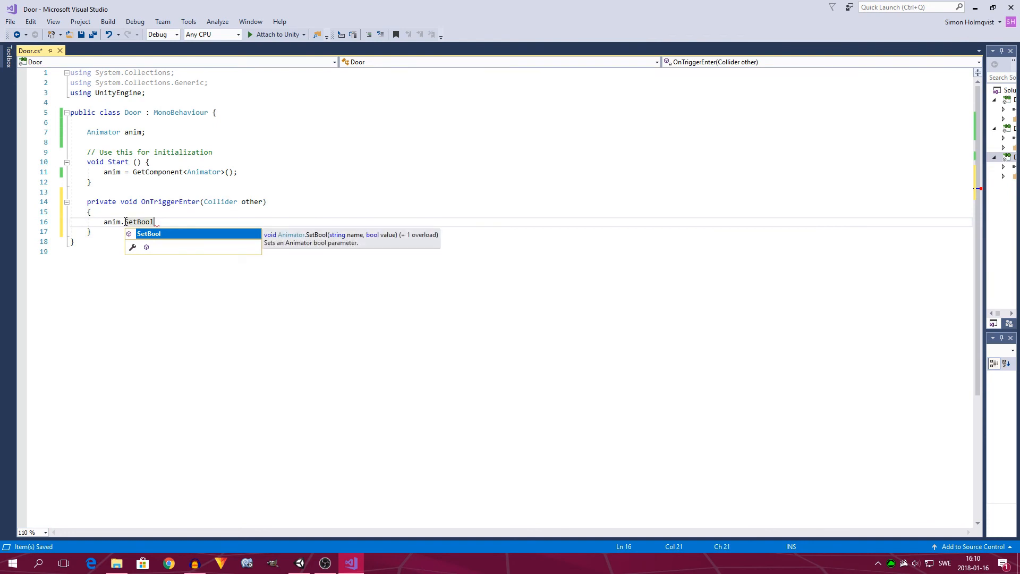
{"action": "type", "text": "()\"\""}
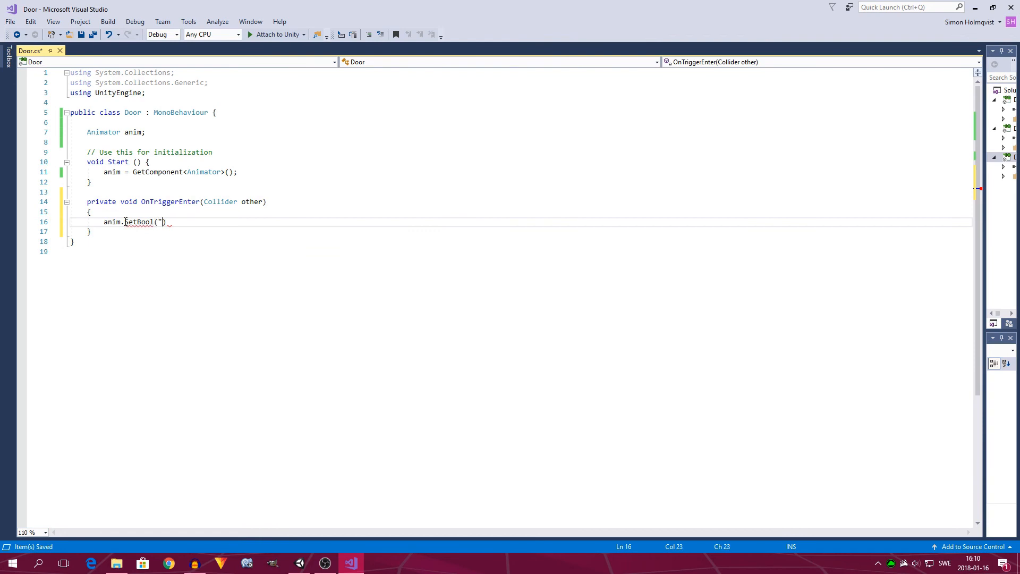
{"action": "key", "text": "Left"}
{"action": "type", "text": "Open"}
{"action": "key", "text": "Right"}
{"action": "type", "text": ", "}
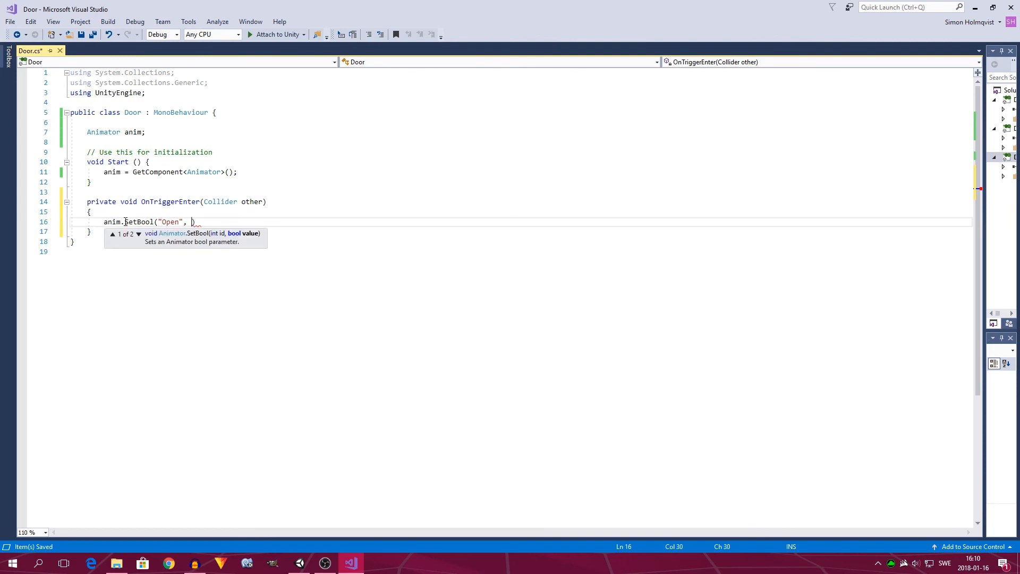
{"action": "type", "text": "true)"}
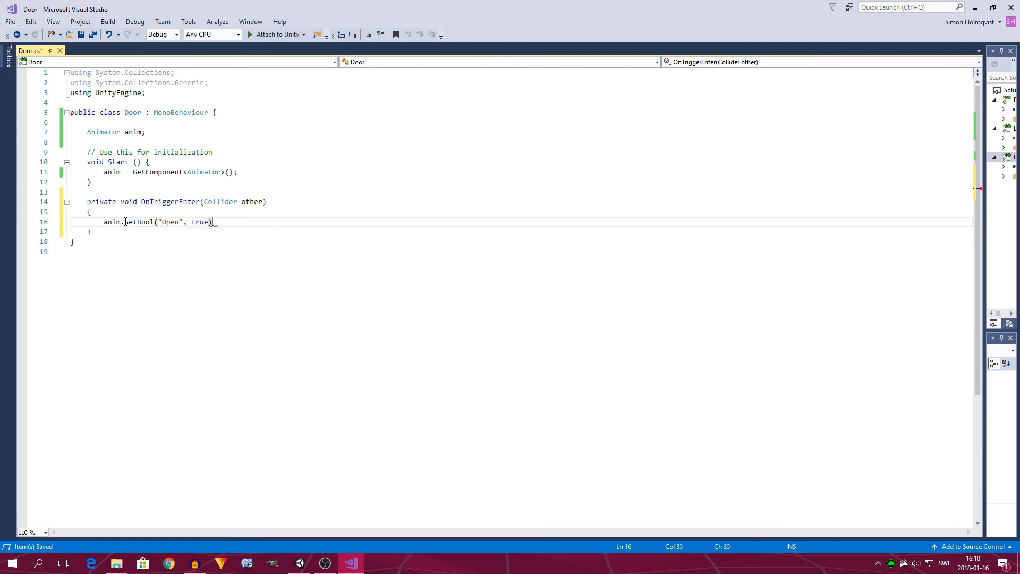
{"action": "type", "text": ";"}
{"action": "key", "text": "ctrl+s"}
- Switch to Unity, toggle the Animator's Open parameter on and off, and return to Visual Studio
{"action": "key", "text": "alt+Tab"}
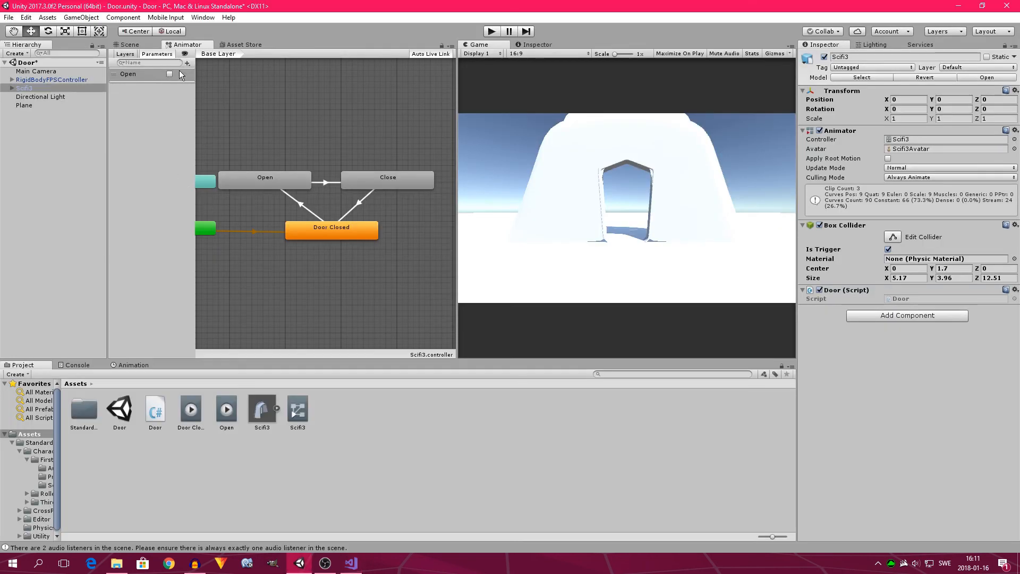
{"action": "left_click", "coordinate": [170, 74]}
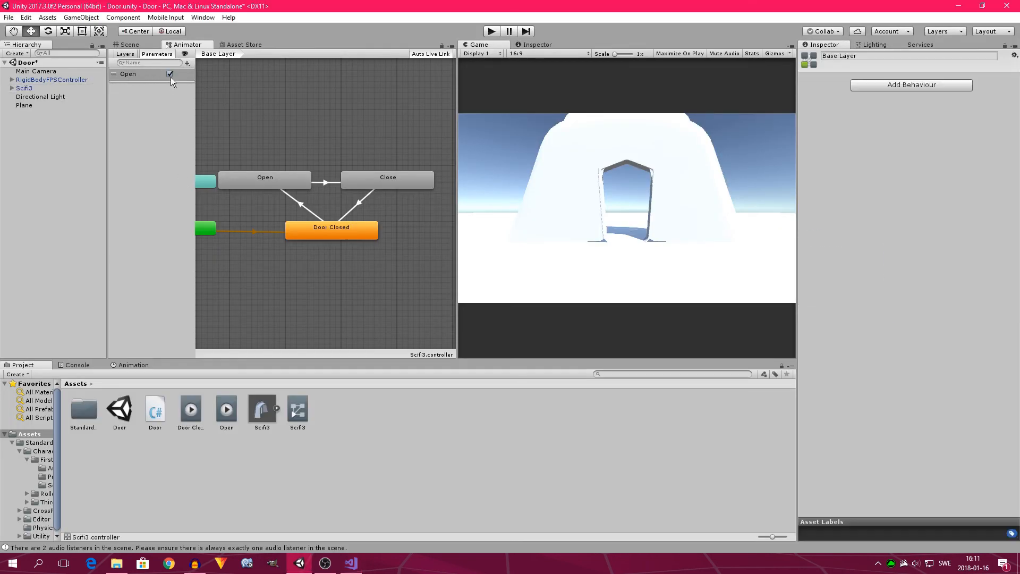
{"action": "key", "text": "alt+Tab"}
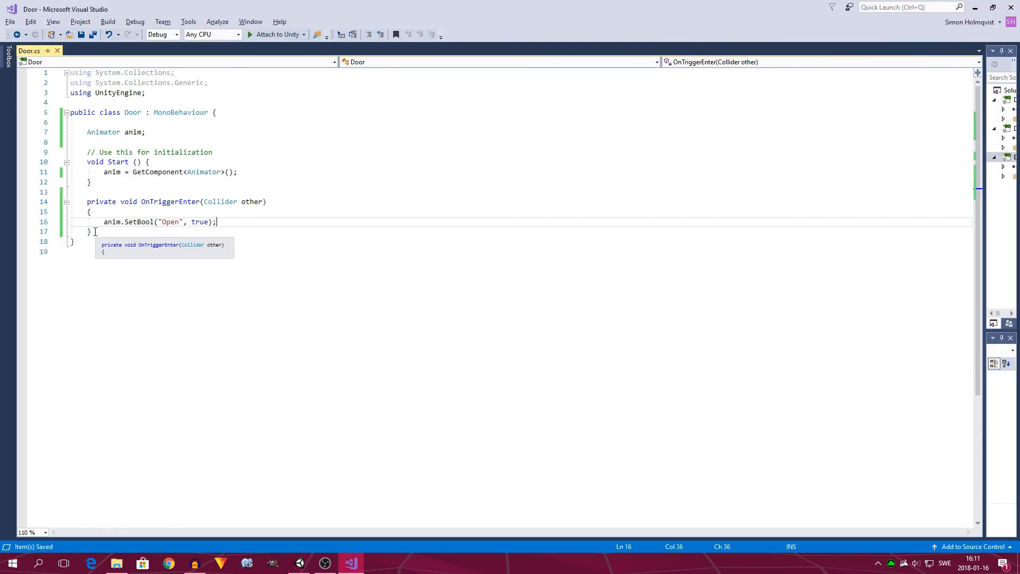
- Duplicate the OnTriggerEnter method below itself, rename the copy OnTriggerExit, and save the script
{"action": "left_click_drag", "start_coordinate": [92, 232], "coordinate": [88, 203]}
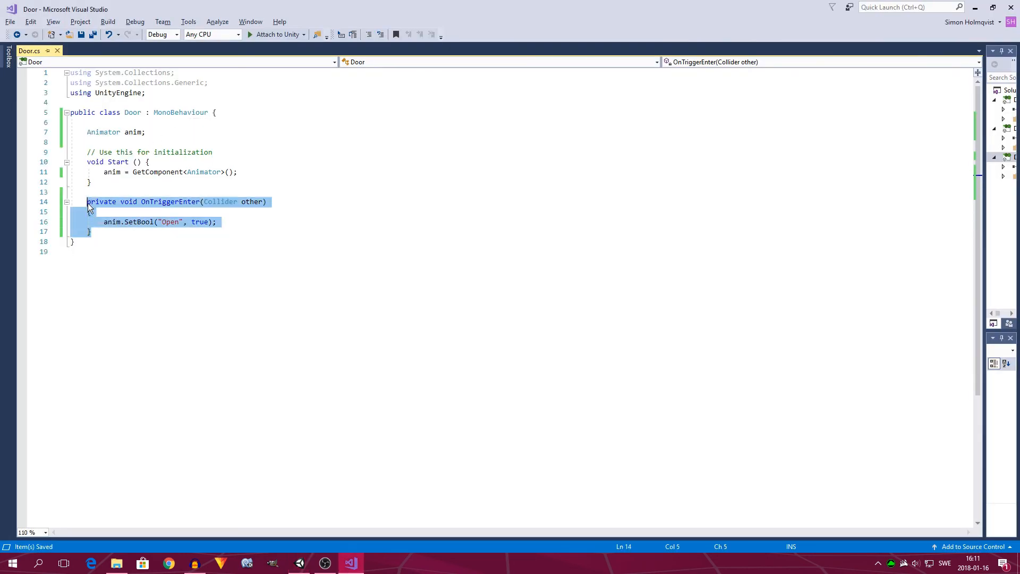
{"action": "key", "text": "ctrl+c"}
{"action": "left_click", "coordinate": [100, 232]}
{"action": "key", "text": "Return"}
{"action": "key", "text": "Return"}
{"action": "key", "text": "ctrl+v"}
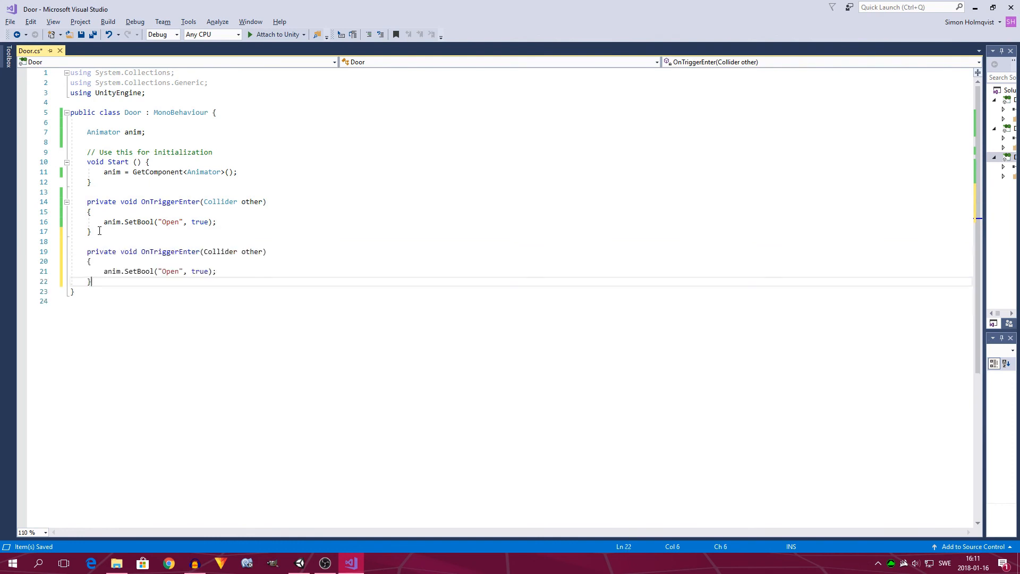
{"action": "left_click_drag", "start_coordinate": [200, 252], "coordinate": [184, 252]}
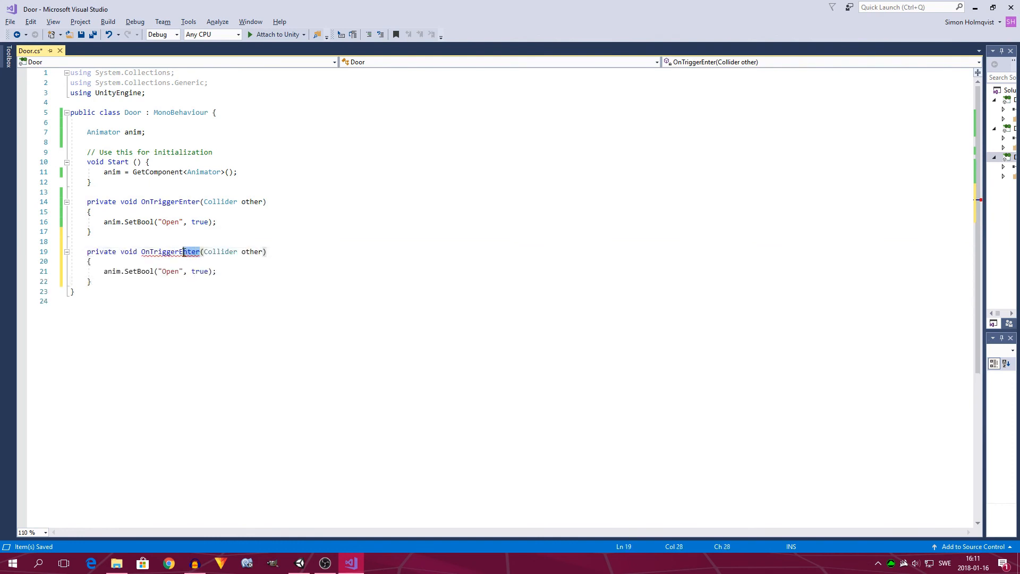
{"action": "type", "text": "xit"}
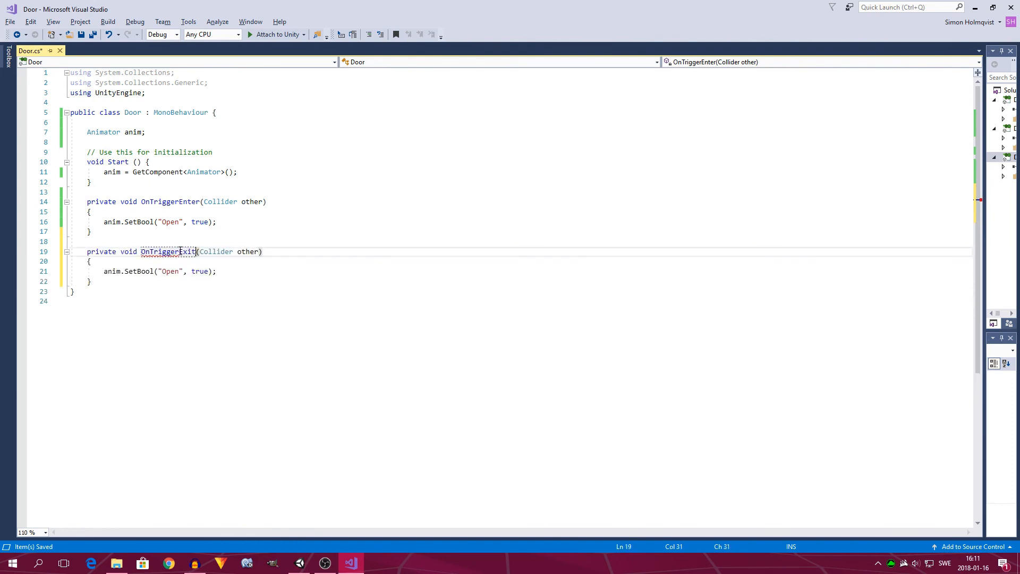
{"action": "key", "text": "ctrl+s"}
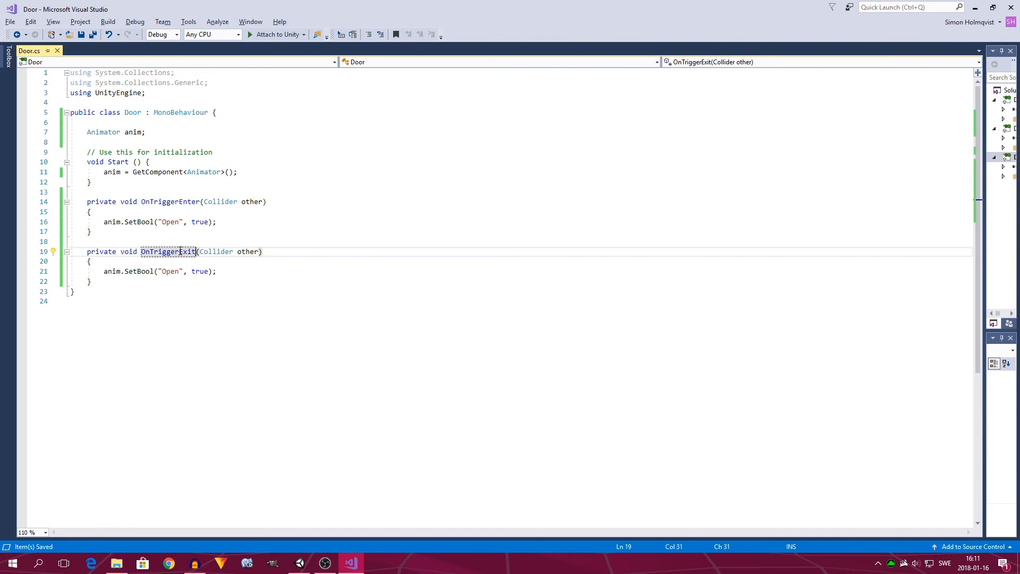
- Switch to Unity, check the Is Trigger setting of Scifi3's Box Collider, and return to Visual Studio
{"action": "key", "text": "alt+Tab"}
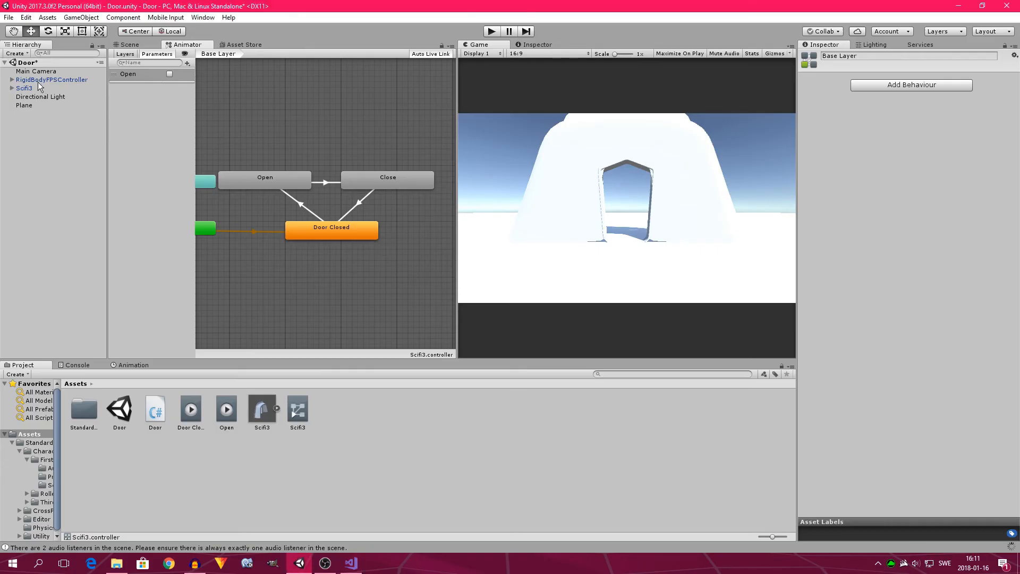
{"action": "left_click", "coordinate": [27, 88]}
{"action": "left_click", "coordinate": [888, 249]}
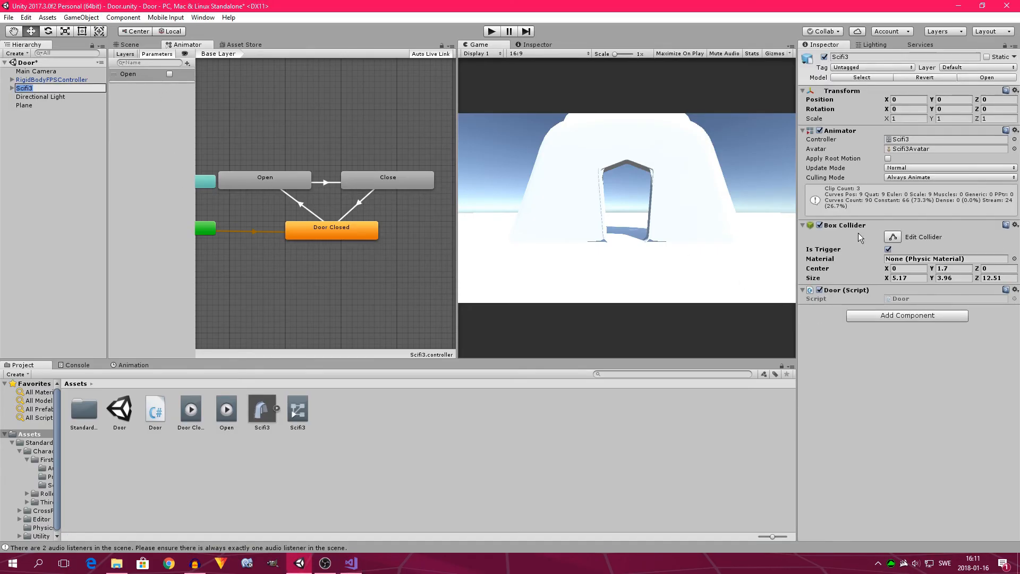
{"action": "key", "text": "alt+Tab"}
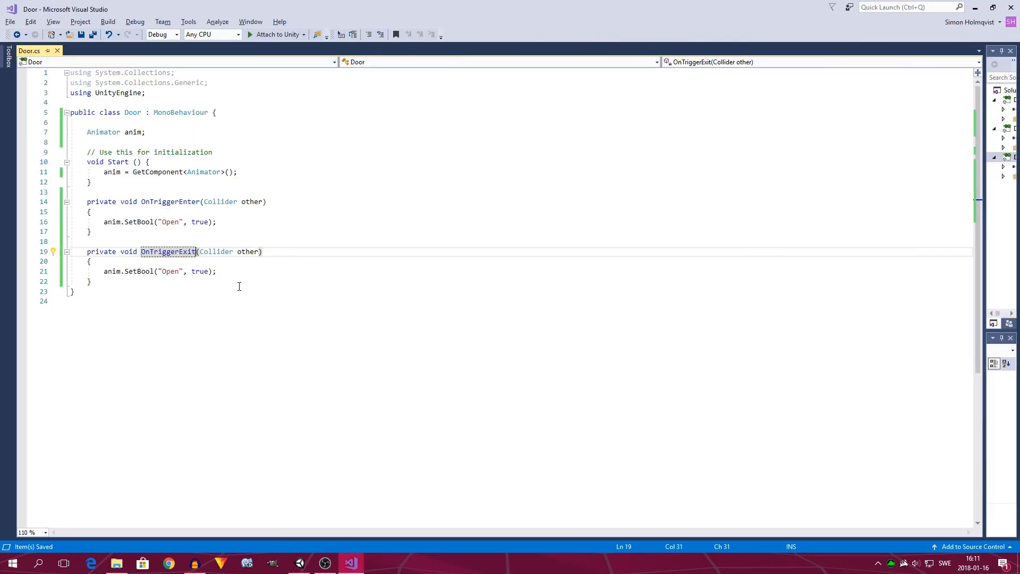
- Change the Open value in OnTriggerExit's SetBool call to false
{"action": "left_click", "coordinate": [192, 272]}
{"action": "double_click", "coordinate": [195, 272]}
{"action": "type", "text": "fals"}
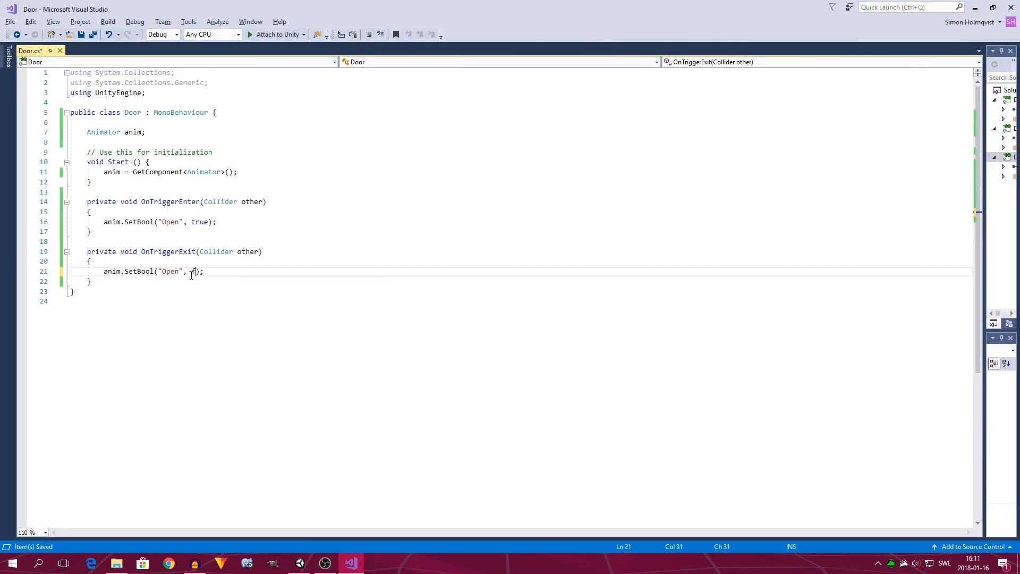
{"action": "type", "text": "e"}
{"action": "double_click", "coordinate": [176, 202]}
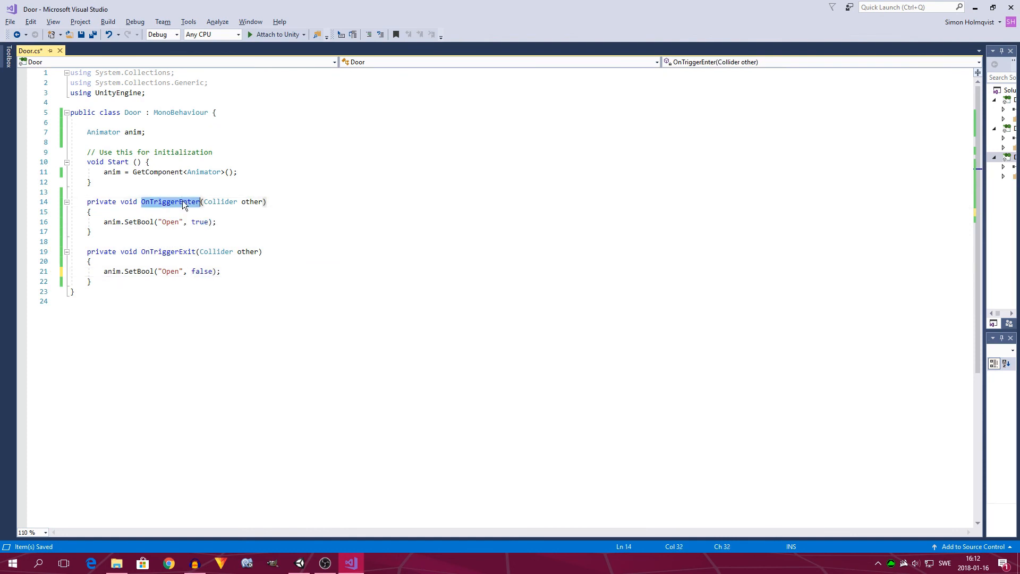
- Review the Open and true arguments of OnTriggerEnter's SetBool call and save the Door script
{"action": "double_click", "coordinate": [172, 222]}
{"action": "double_click", "coordinate": [200, 222]}
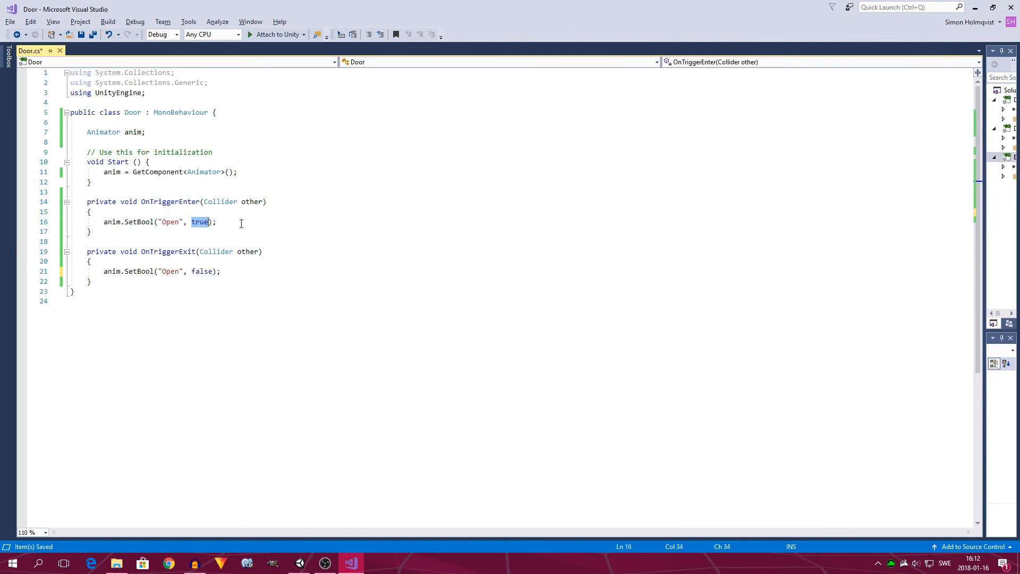
{"action": "left_click", "coordinate": [241, 222]}
{"action": "key", "text": "ctrl+s"}
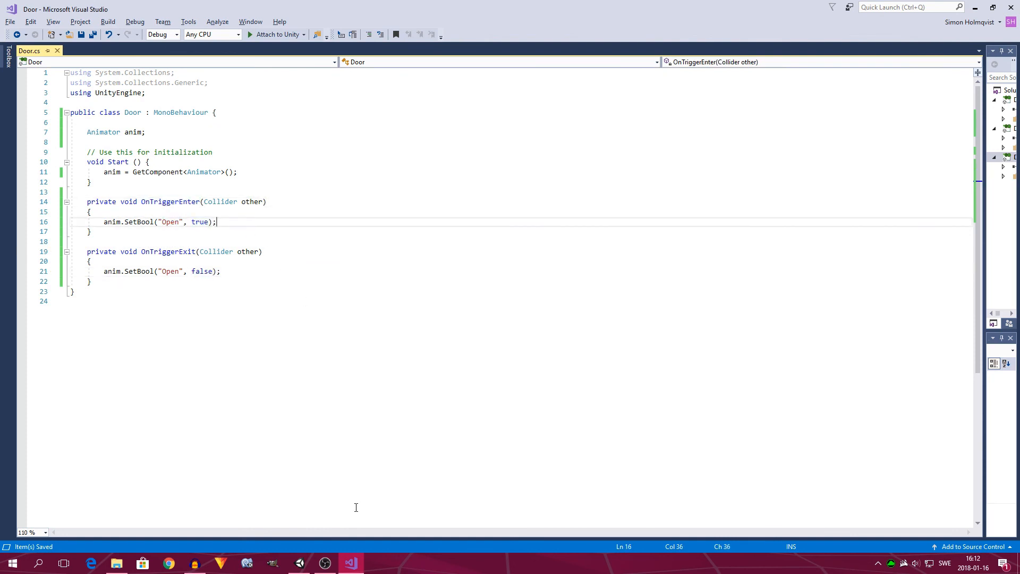
- Switch to Unity, start Play mode, and move the player through the sci-fi door and away to test its opening and closing
{"action": "left_click", "coordinate": [300, 563]}
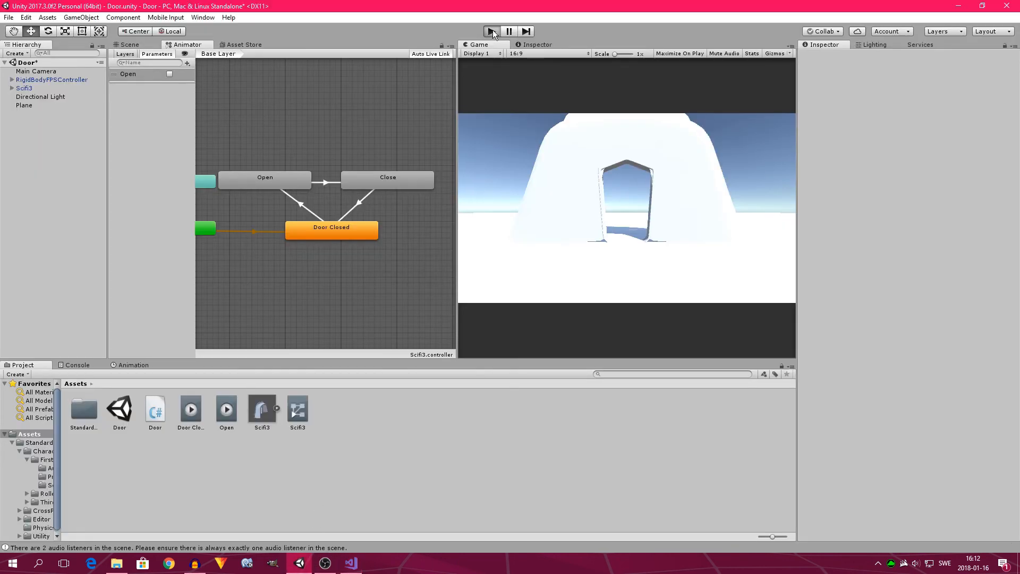
{"action": "left_click", "coordinate": [492, 32]}
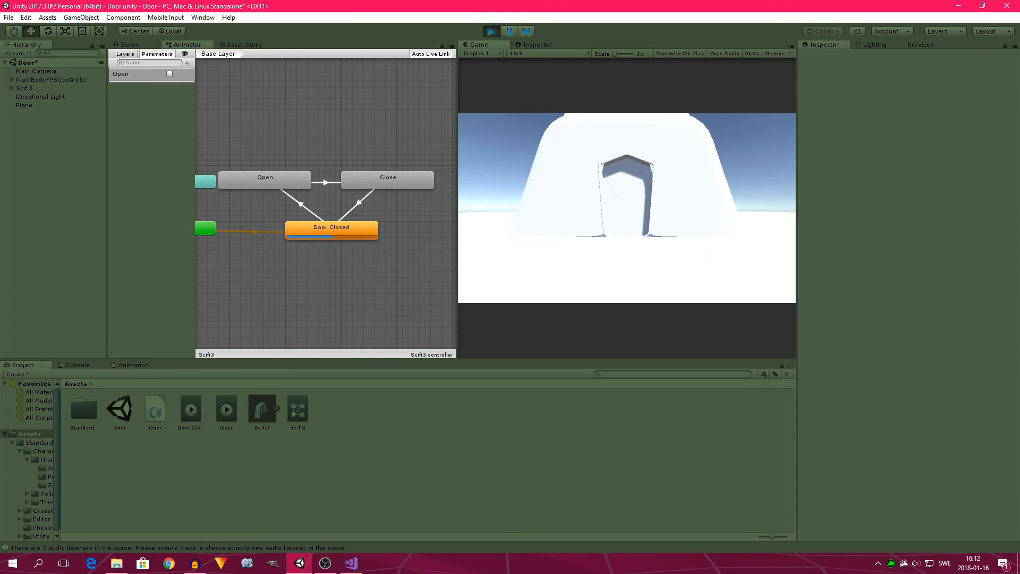
{"action": "key", "text": "w"}
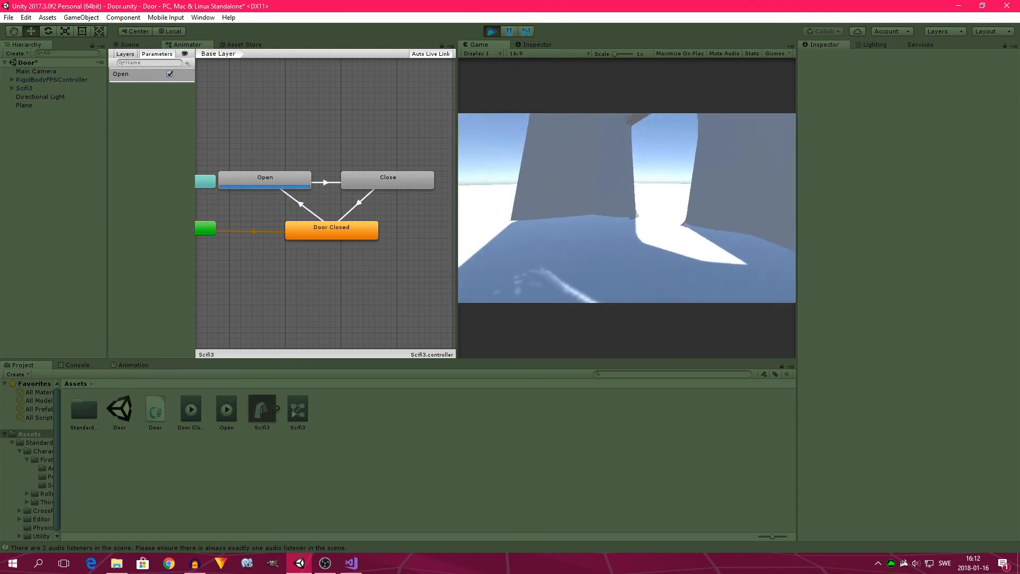
{"action": "key", "text": "s"}
{"action": "key", "text": "s"}
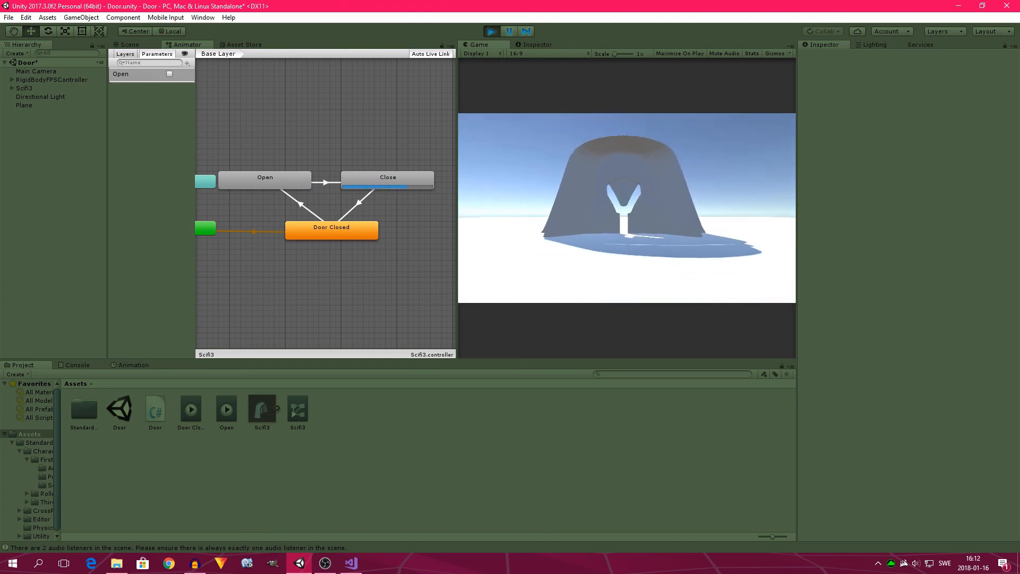
- Walk the player around the outside of the door structure in Play mode to inspect it from several sides
{"action": "key", "text": "a"}
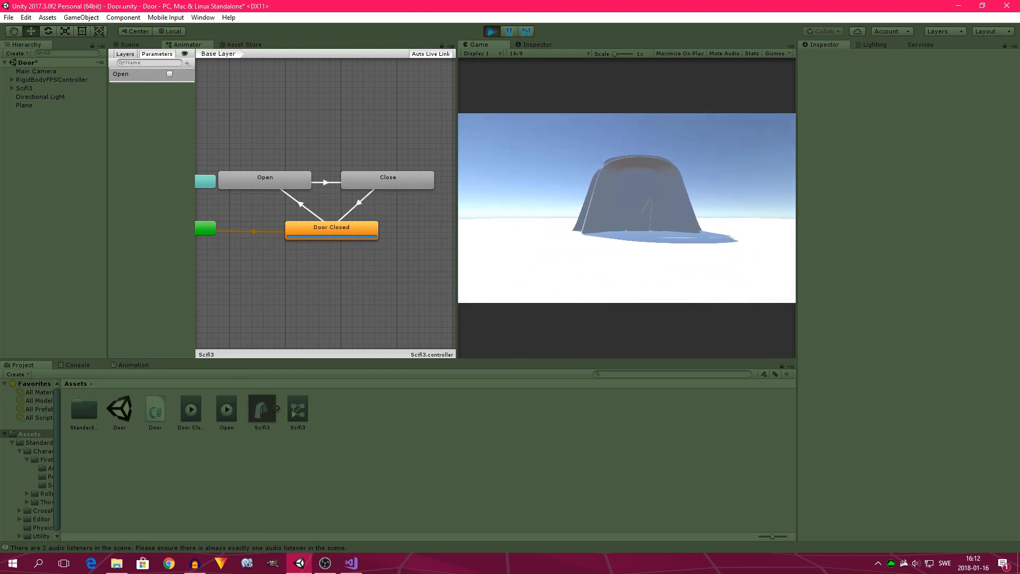
{"action": "key", "text": "w"}
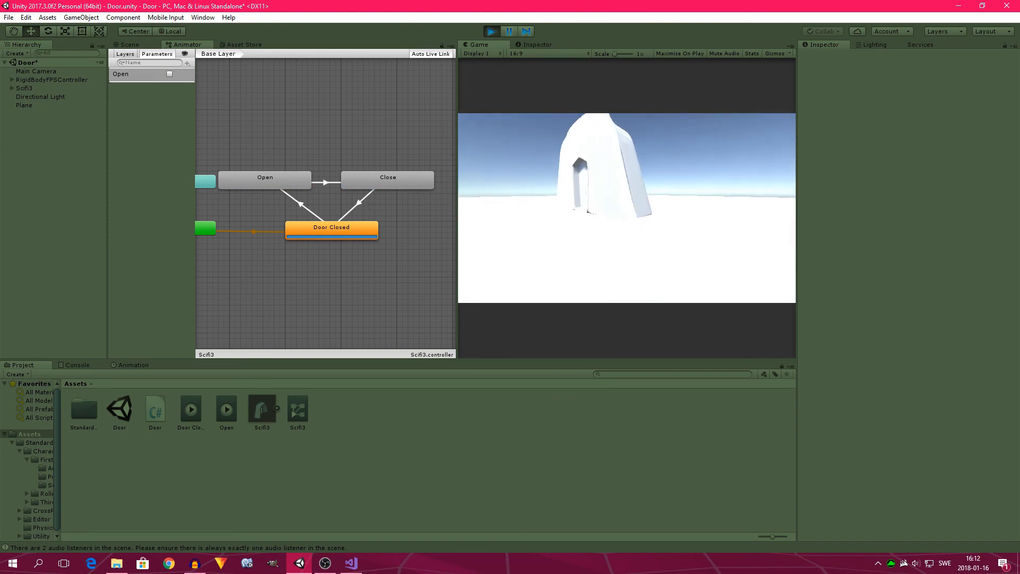
{"action": "key", "text": "a"}
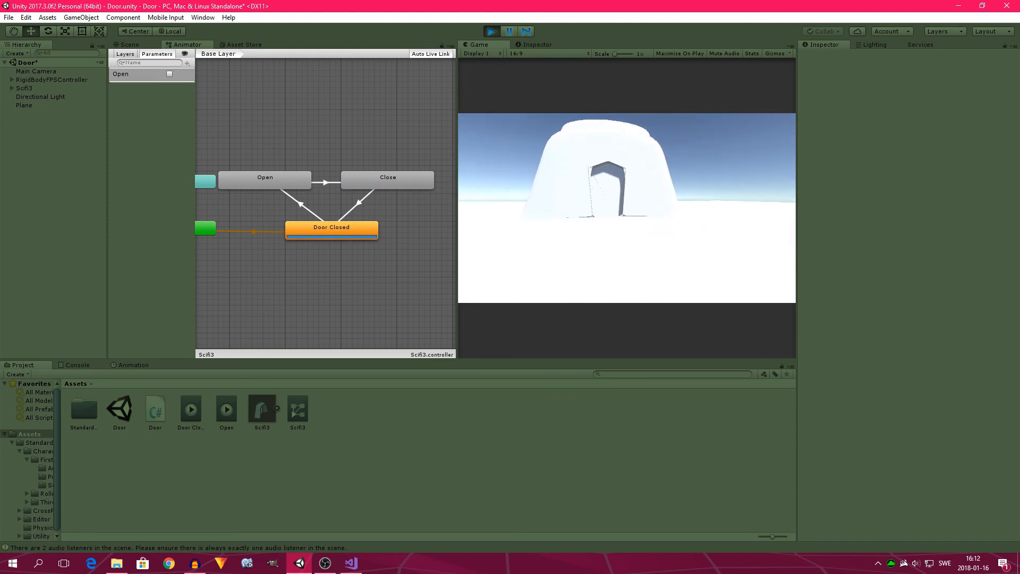
{"action": "key", "text": "a"}
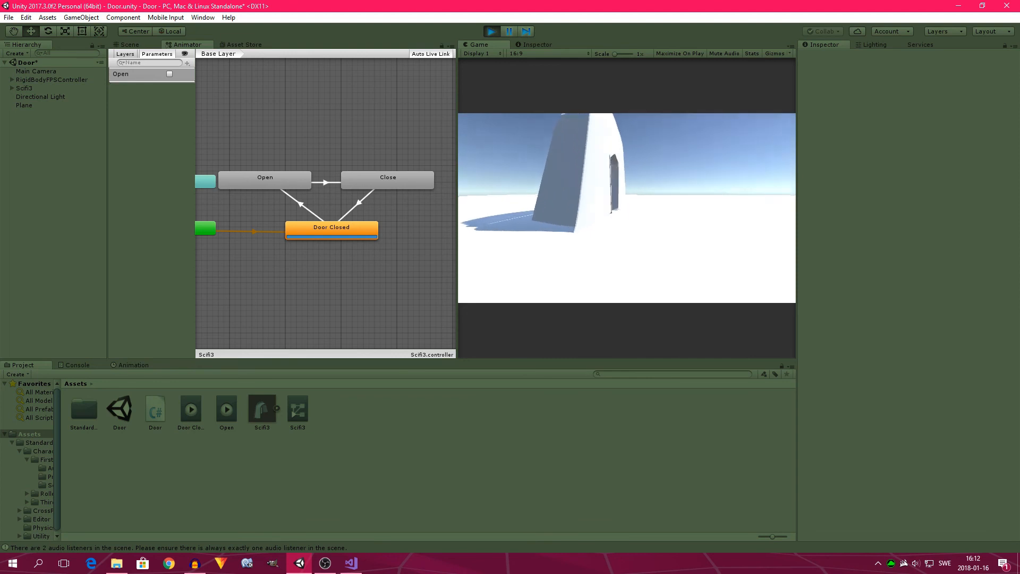
{"action": "key", "text": "a"}
{"action": "key", "text": "w"}
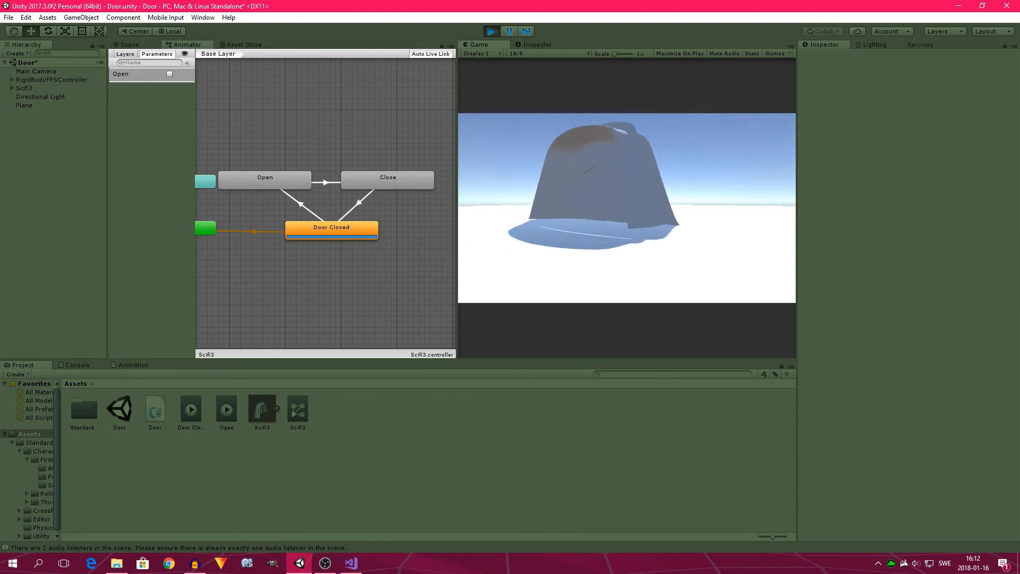
{"action": "key", "text": "a"}
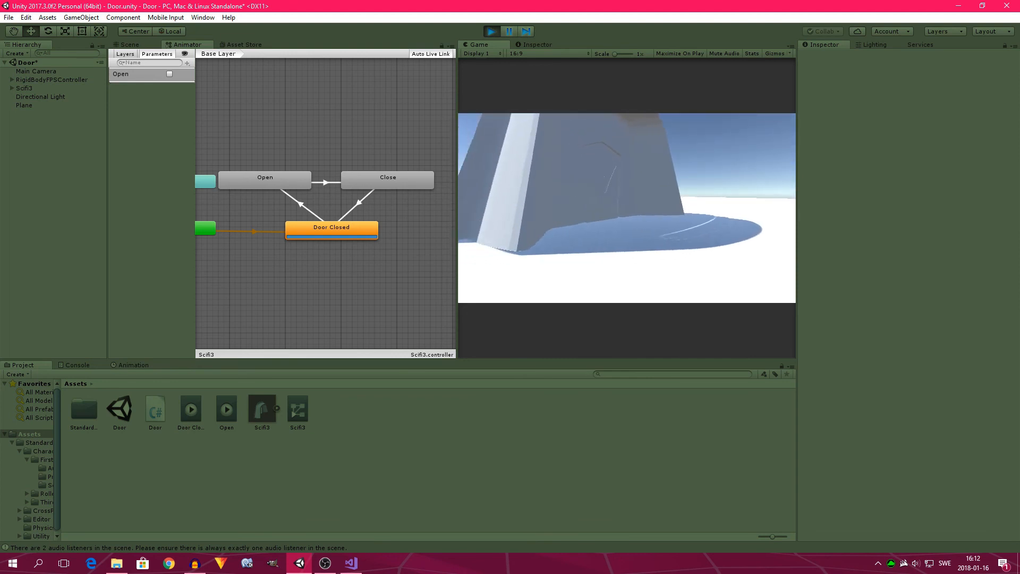
{"action": "key", "text": "a"}
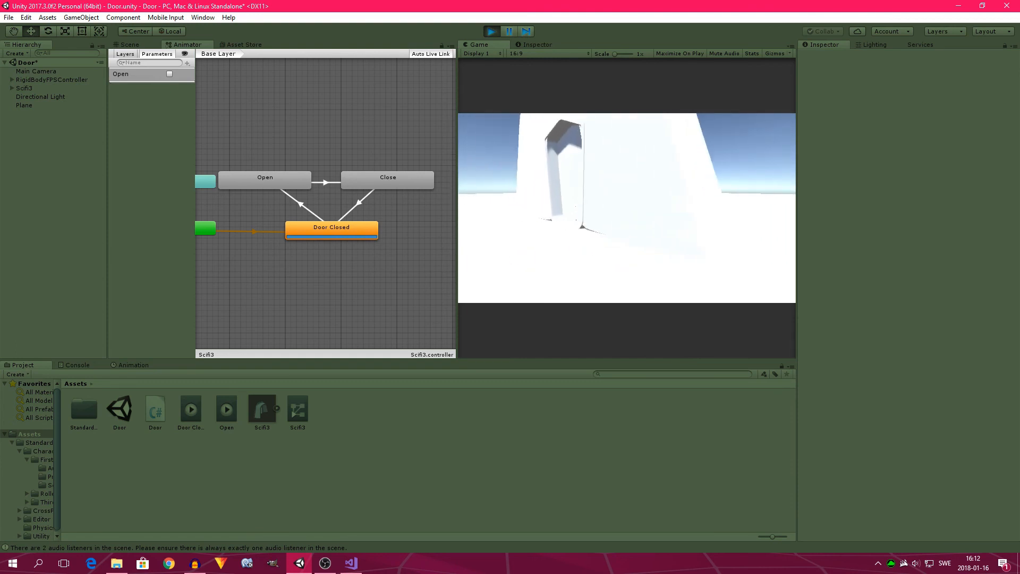
{"action": "key", "text": "s"}
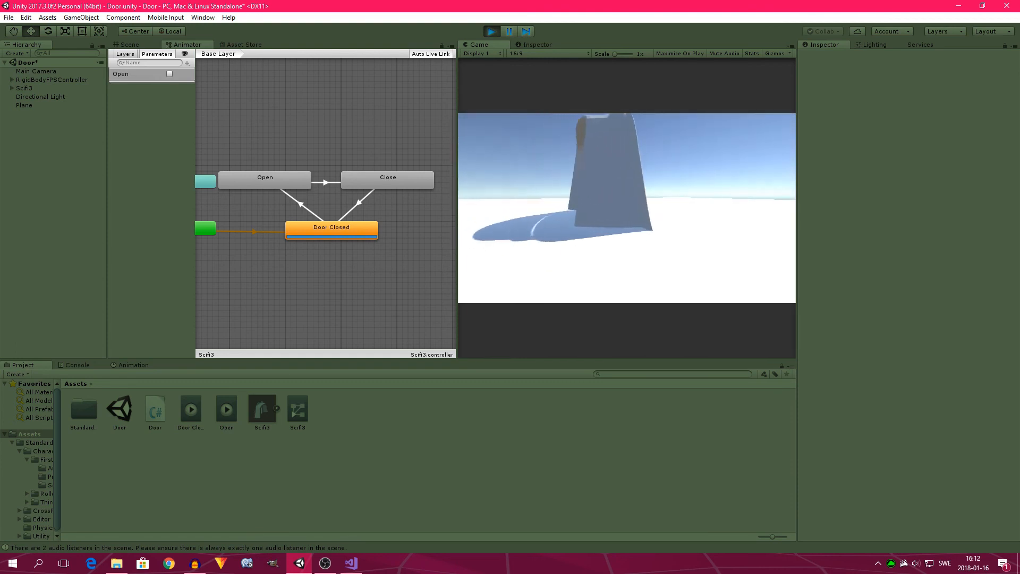
{"action": "key", "text": "a"}
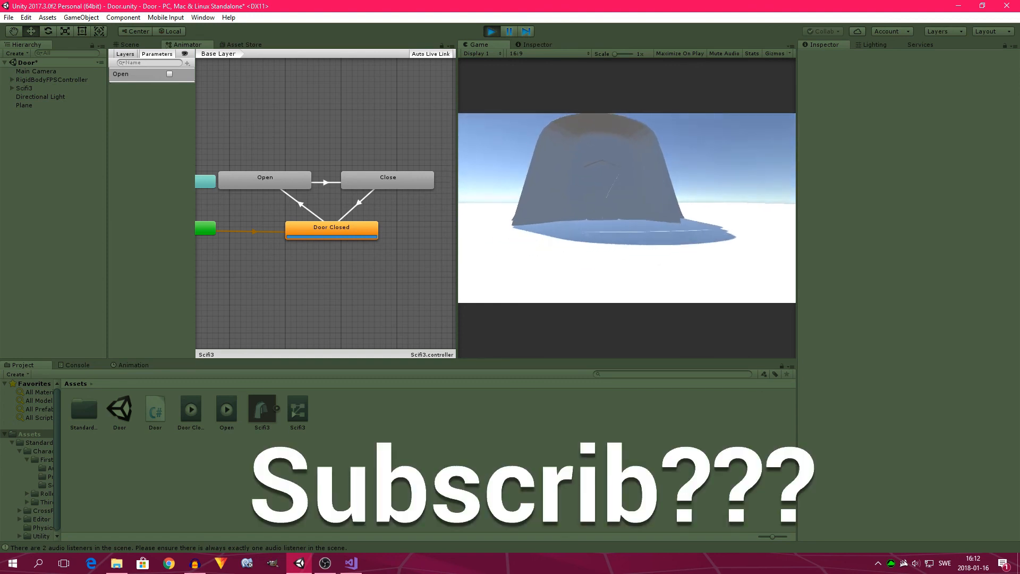
- Circle the player back to the front of the structure and approach the doorway to test the opening trigger again
{"action": "key", "text": "a"}
{"action": "key", "text": "w"}
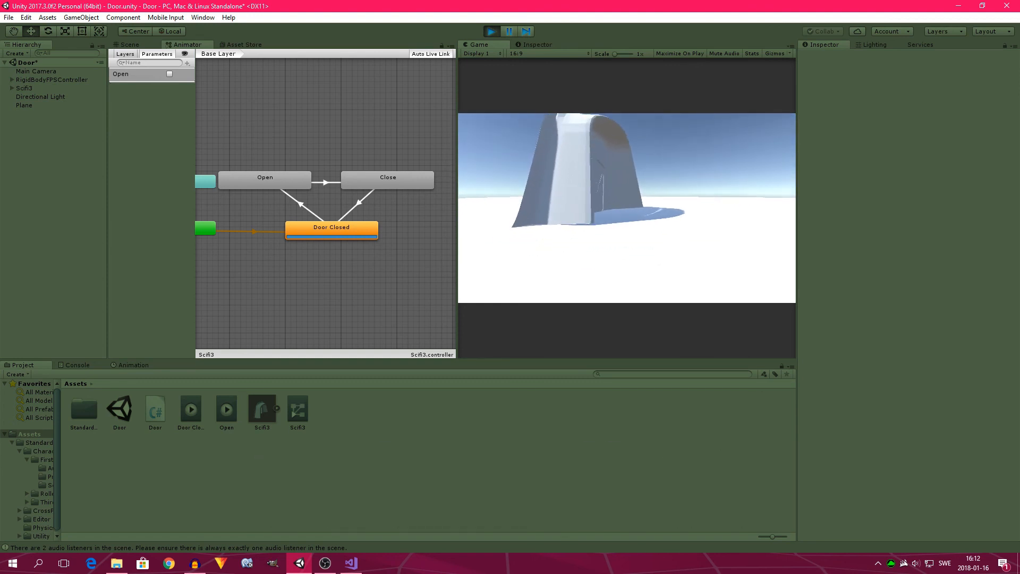
{"action": "key", "text": "a"}
{"action": "key", "text": "w"}
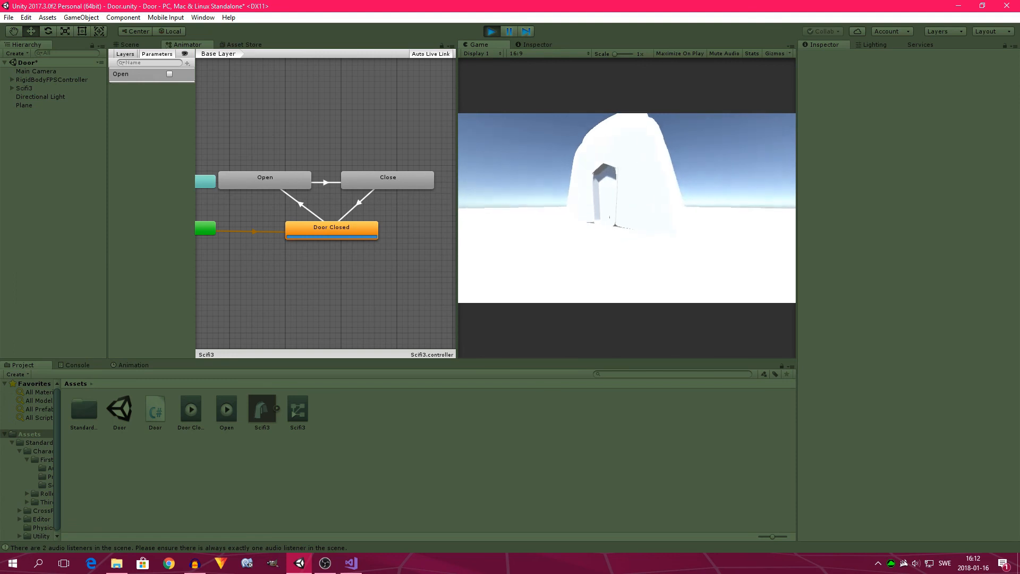
{"action": "key", "text": "w"}
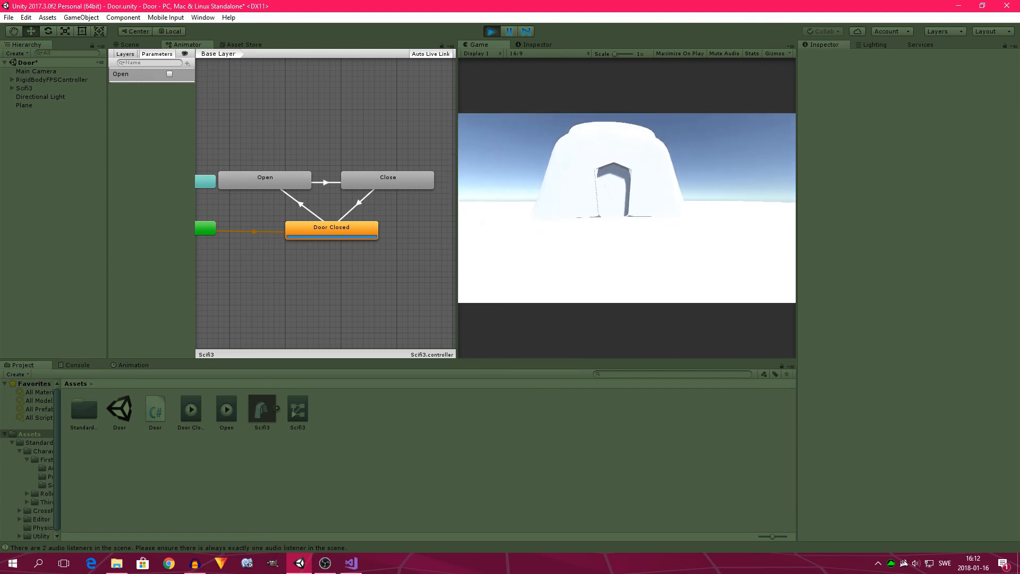
{"action": "key", "text": "s"}
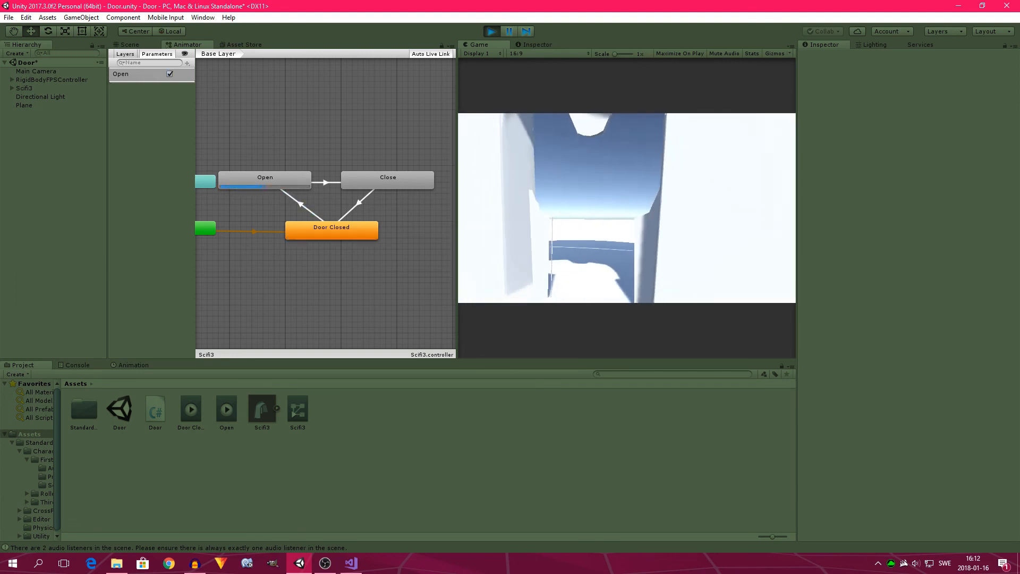